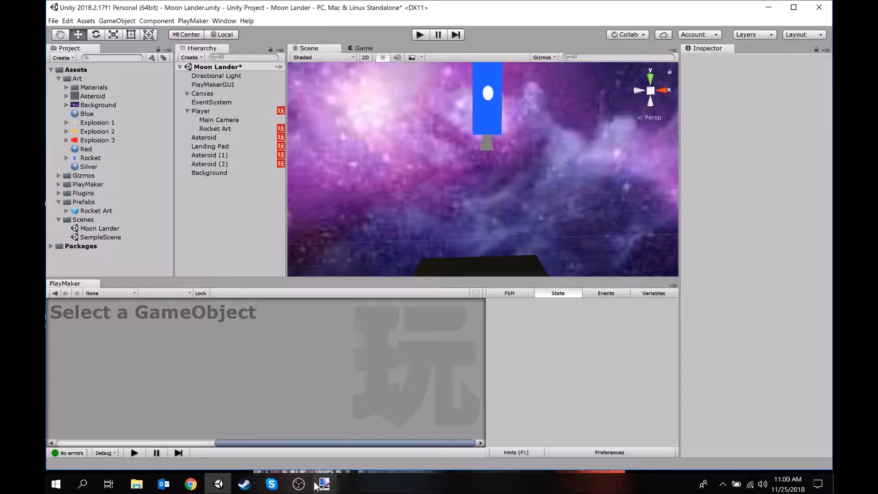
- Switch to paint.net and create a new blank image 800 pixels wide and 600 pixels high
click(333, 486)
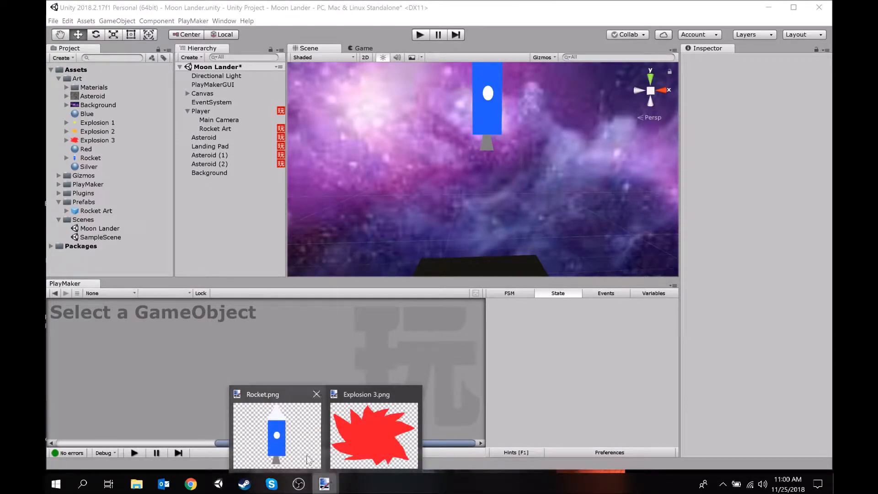
click(382, 444)
click(54, 20)
click(54, 20)
click(54, 20)
click(63, 31)
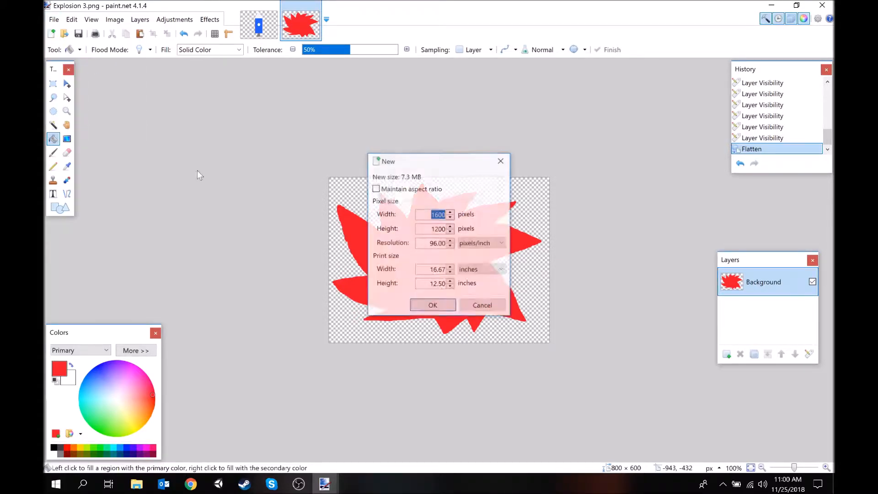
text(800)
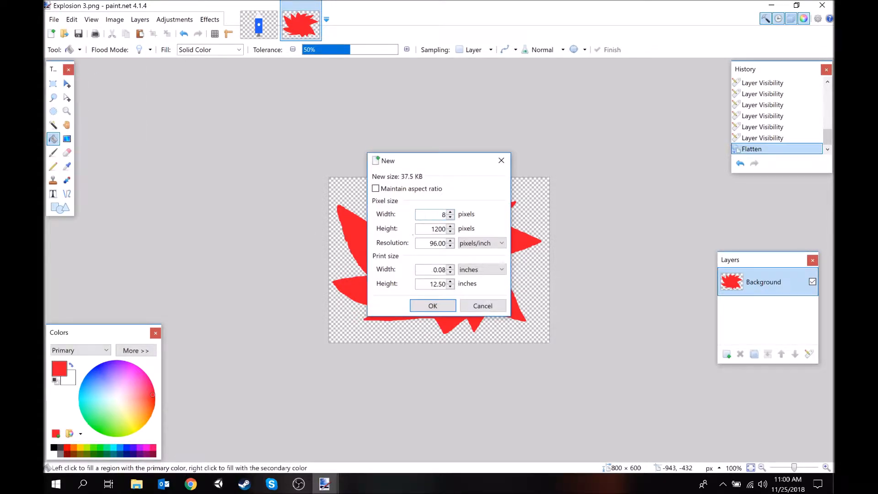
text(600)
key(Return)
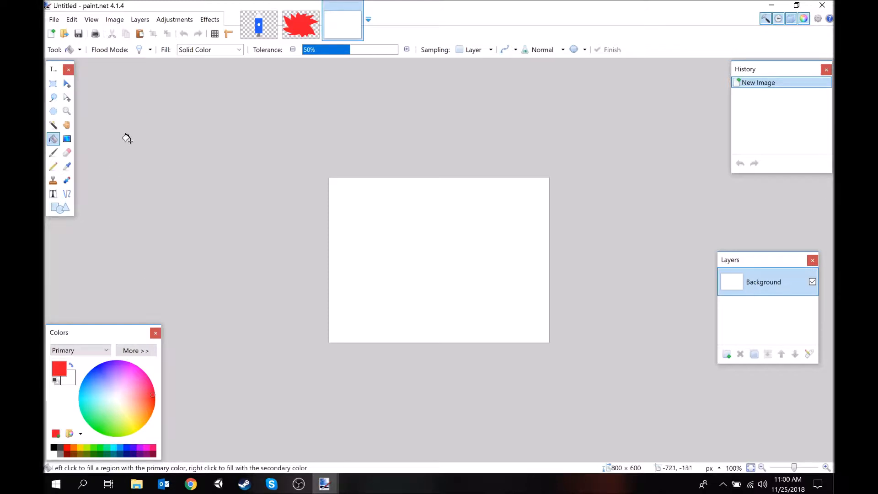
- Set the primary colour to yellow and activate the Shapes tool with the Ellipse shape
click(134, 426)
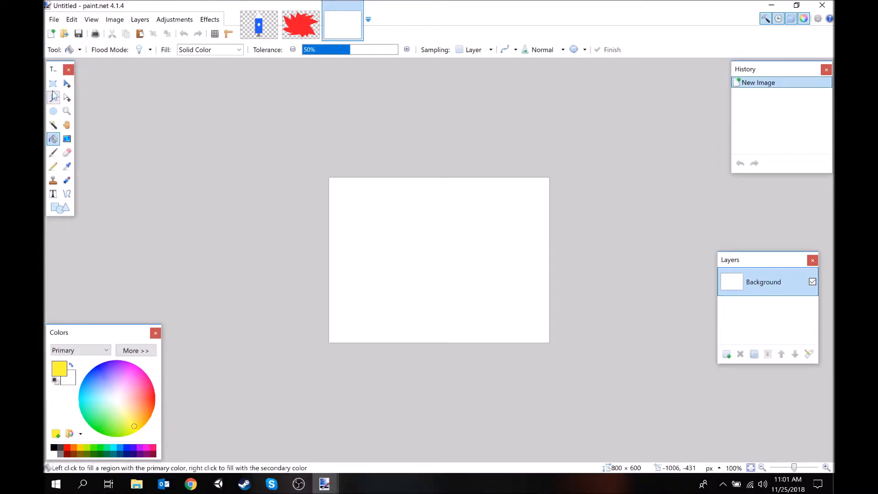
click(58, 208)
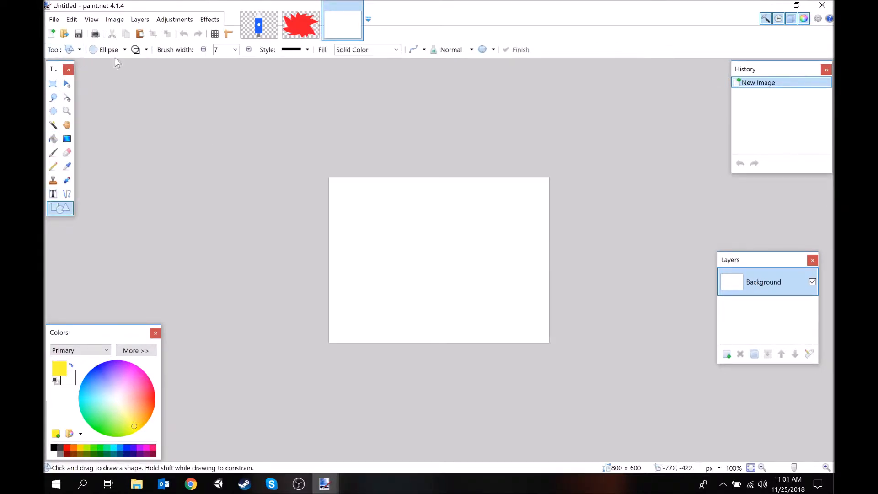
click(94, 50)
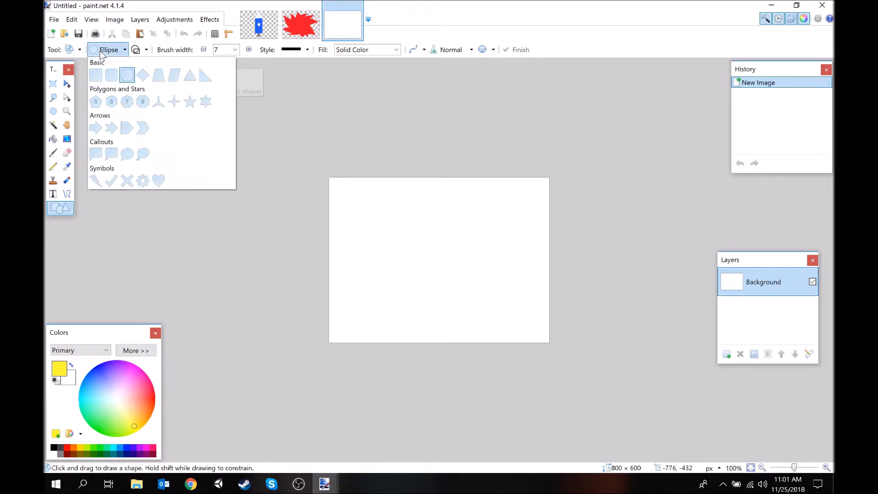
click(132, 87)
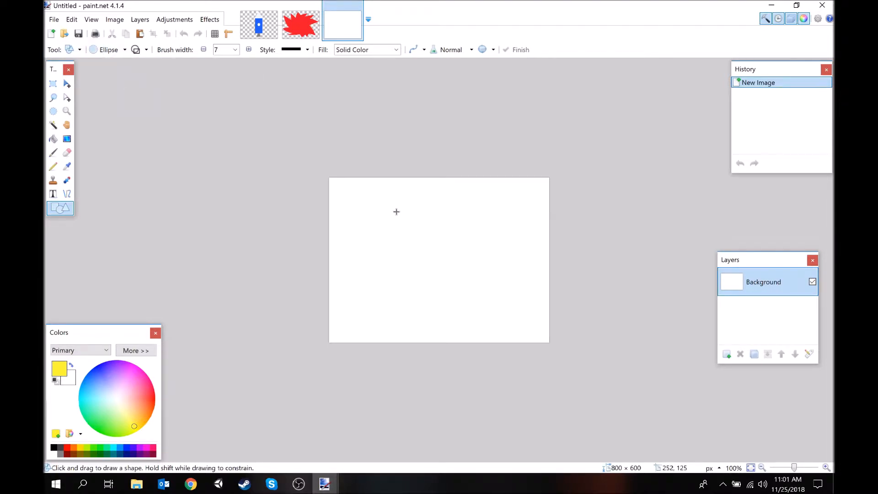
drag(391, 203, 499, 315)
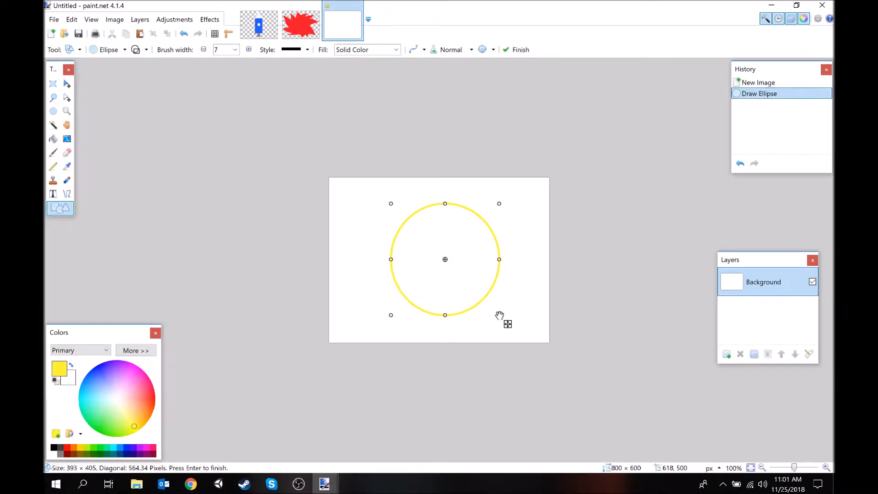
click(53, 138)
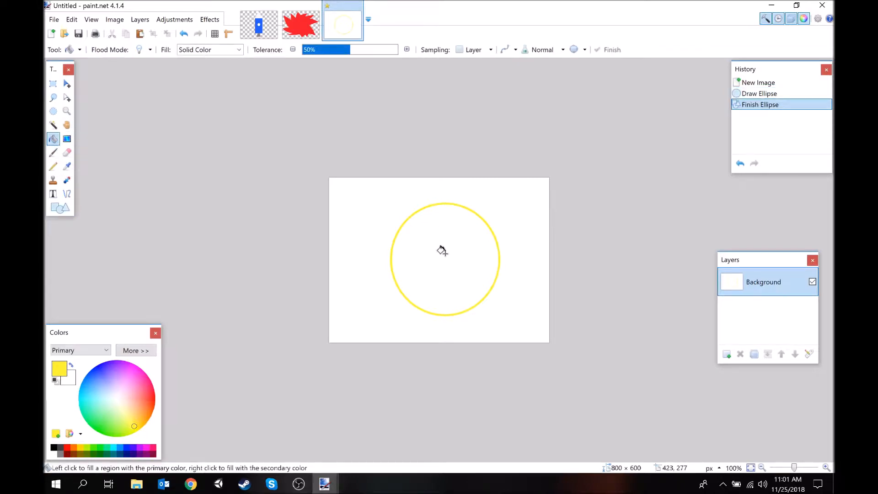
click(750, 83)
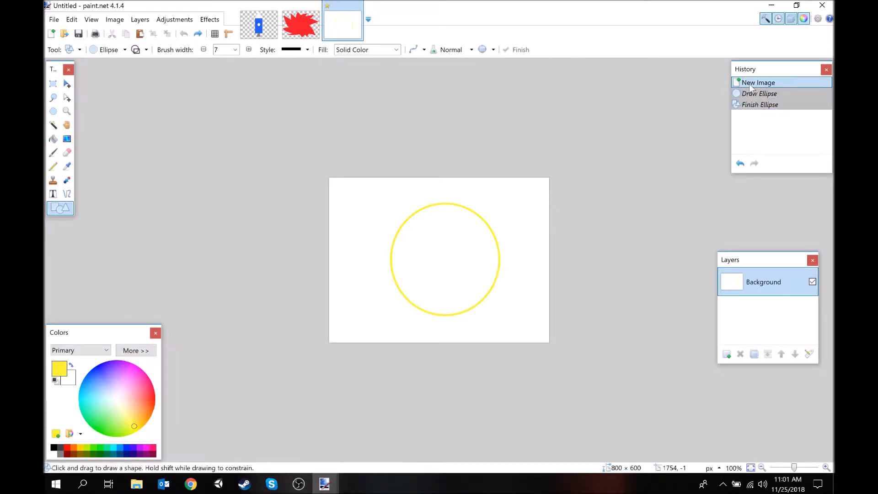
- Add a new layer above the background and name it "Landing Pad"
click(727, 354)
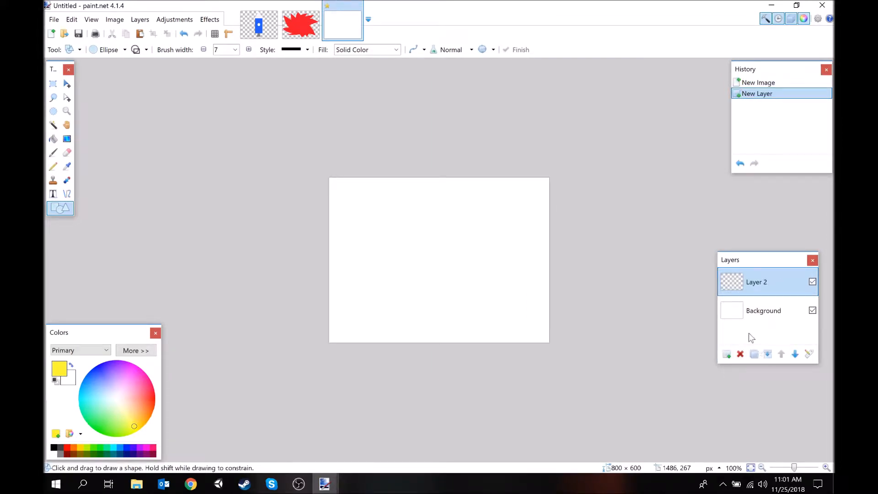
double_click(765, 282)
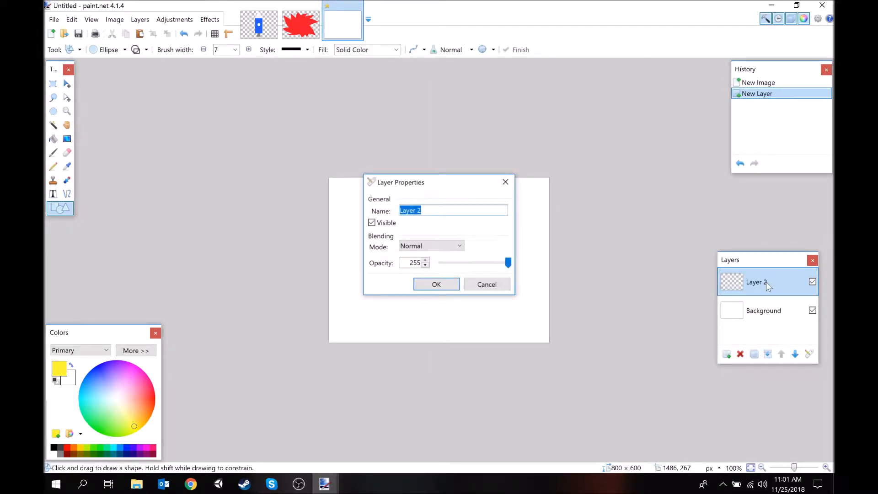
text(Landing Pad)
key(Return)
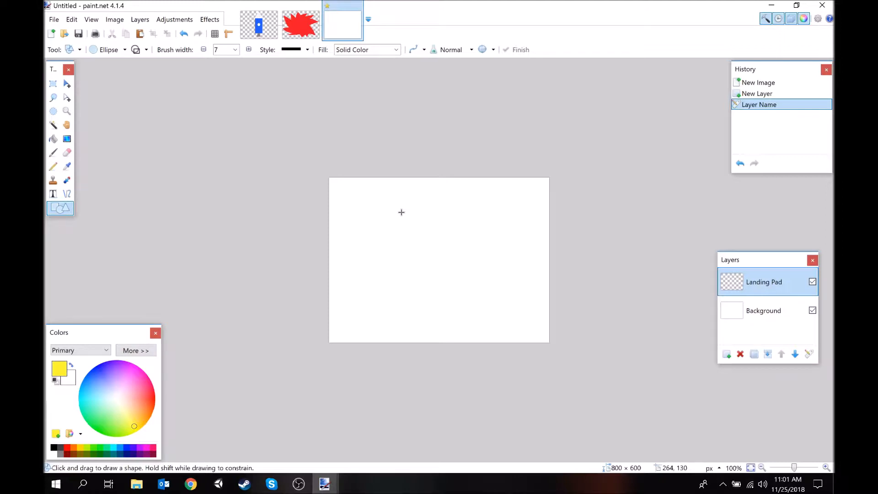
- Draw a yellow ellipse of about 408 × 425 pixels in the middle of the canvas and fill it with yellow
mouse_move(384, 199)
mouse_down()
mouse_move(498, 294)
mouse_move(496, 317)
mouse_up()
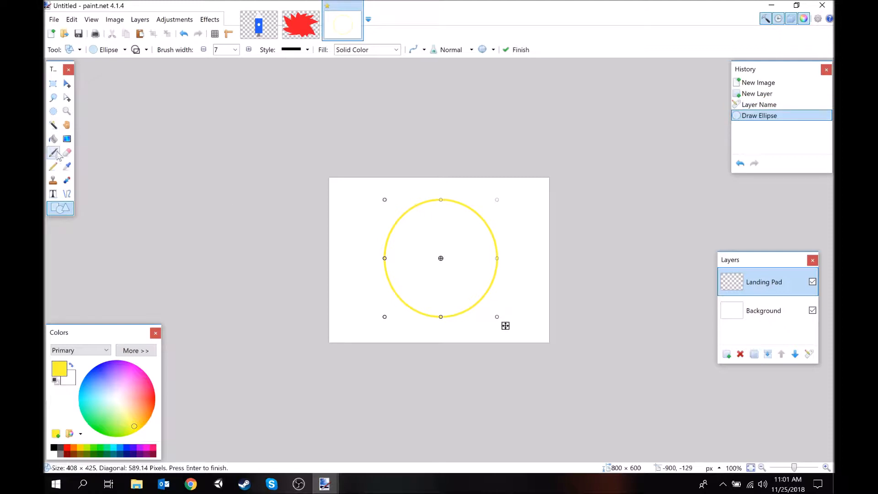
click(53, 139)
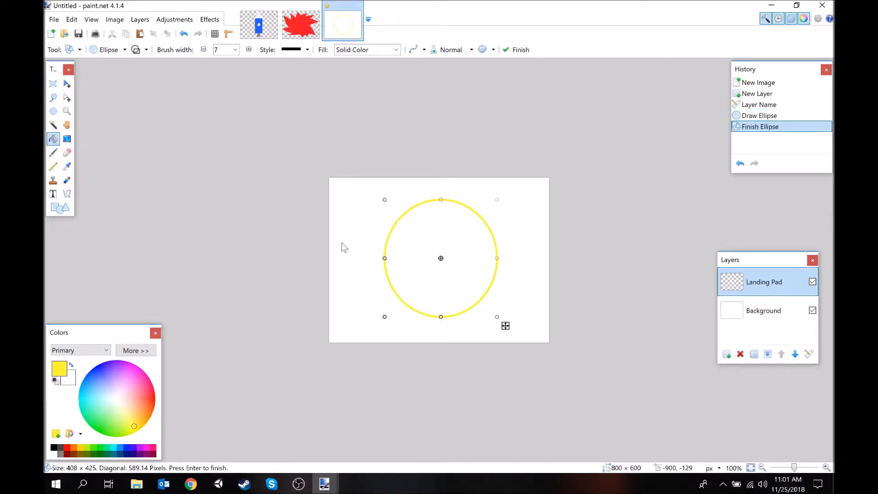
click(406, 235)
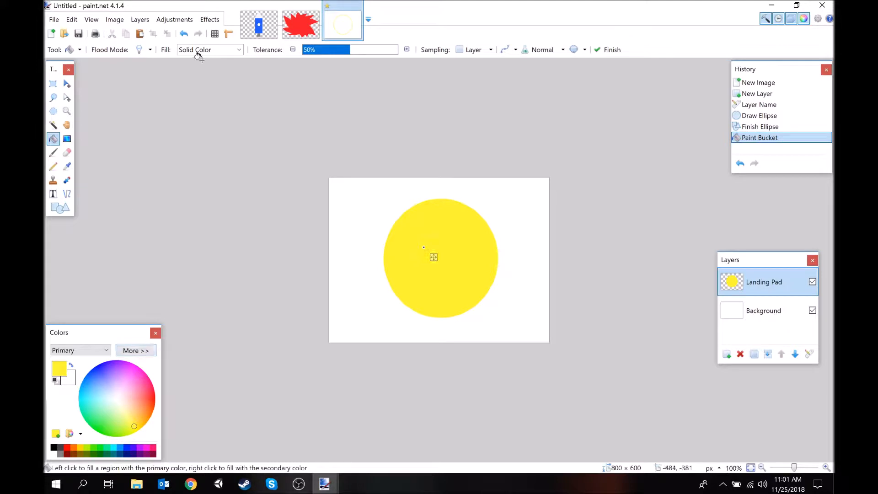
click(53, 194)
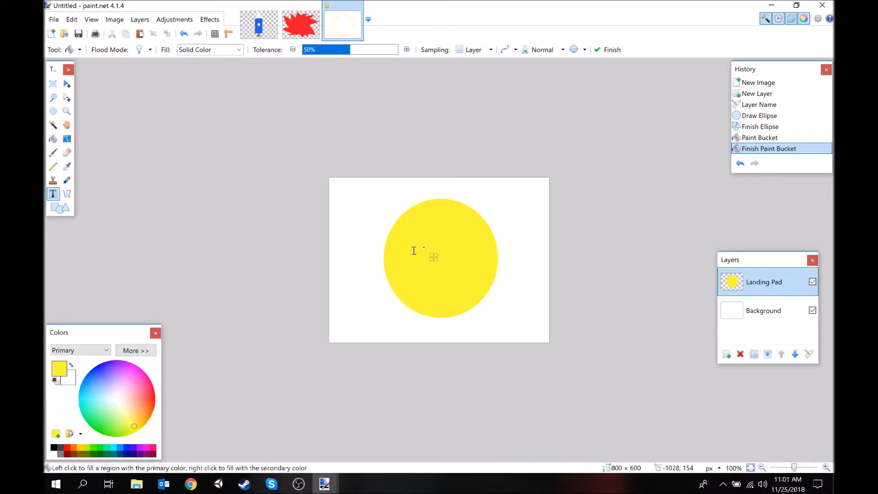
click(409, 220)
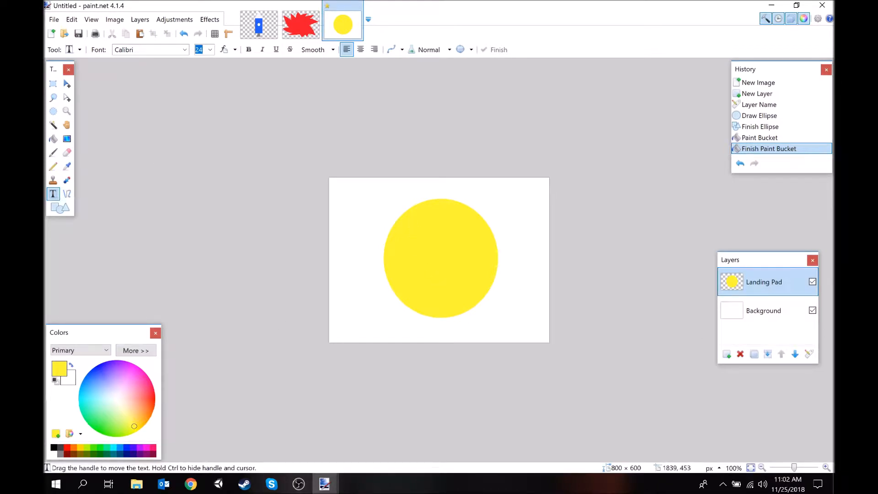
click(761, 138)
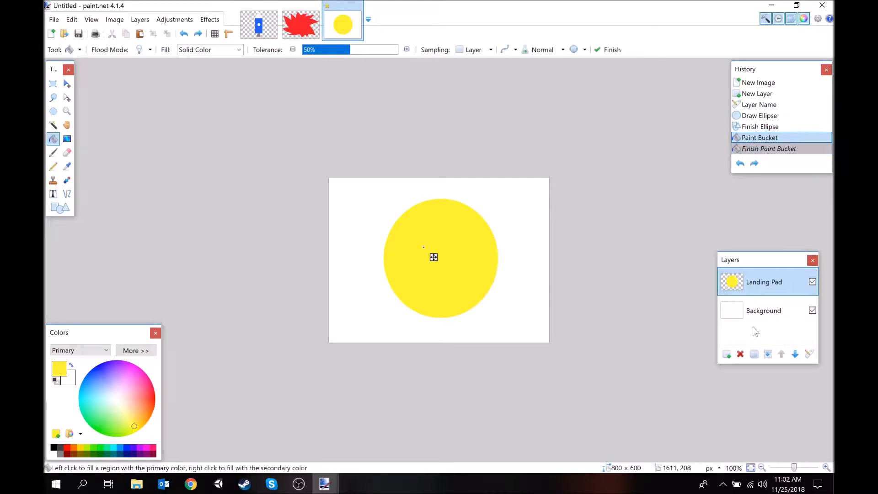
- Add a new layer above the Landing Pad layer and name it "Text"
click(727, 355)
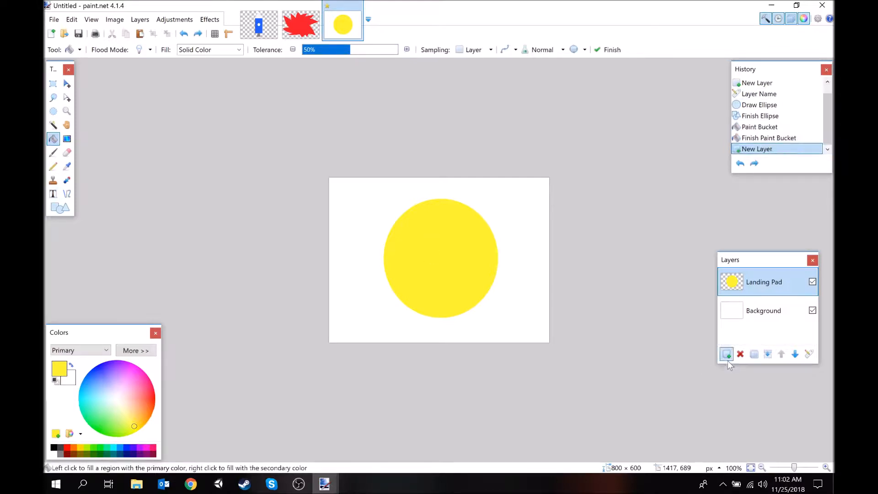
double_click(759, 283)
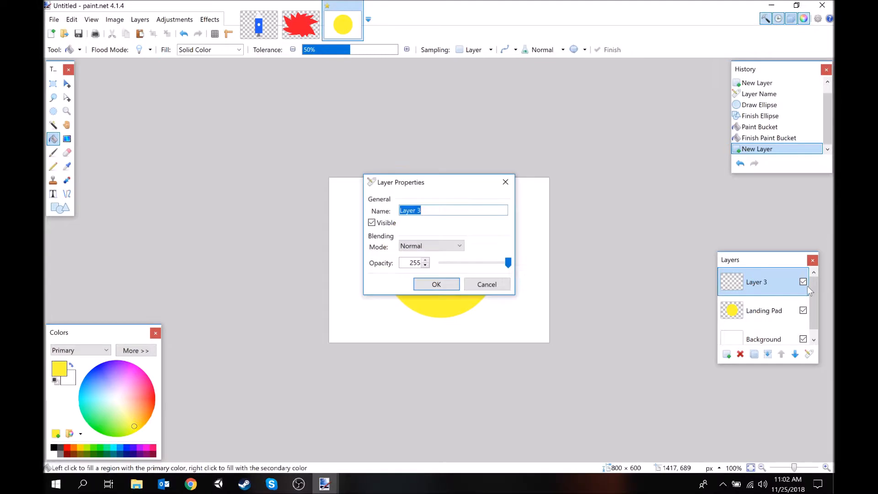
text(Text)
key(Return)
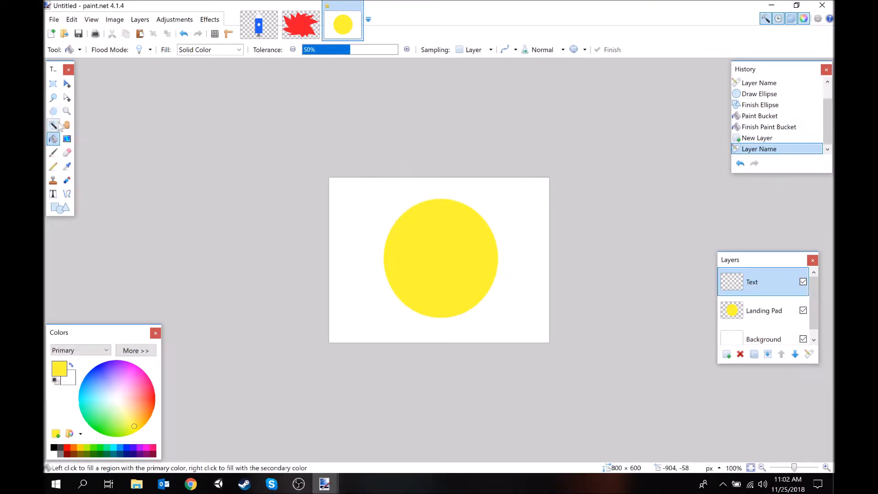
- Place the letter "R" at the centre of the yellow circle and colour it black
click(53, 193)
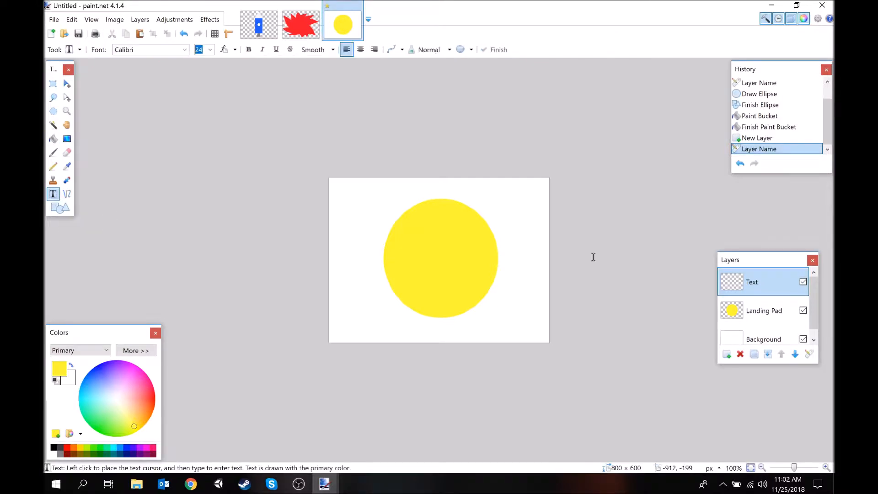
click(438, 256)
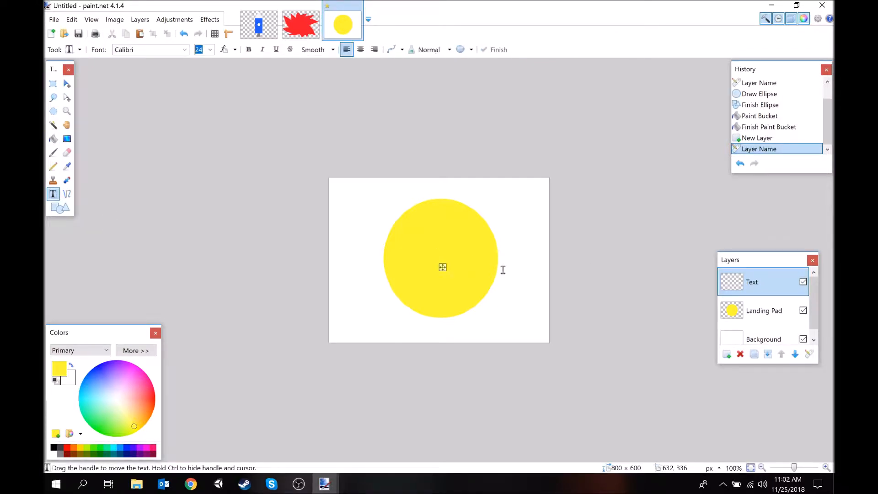
text(H)
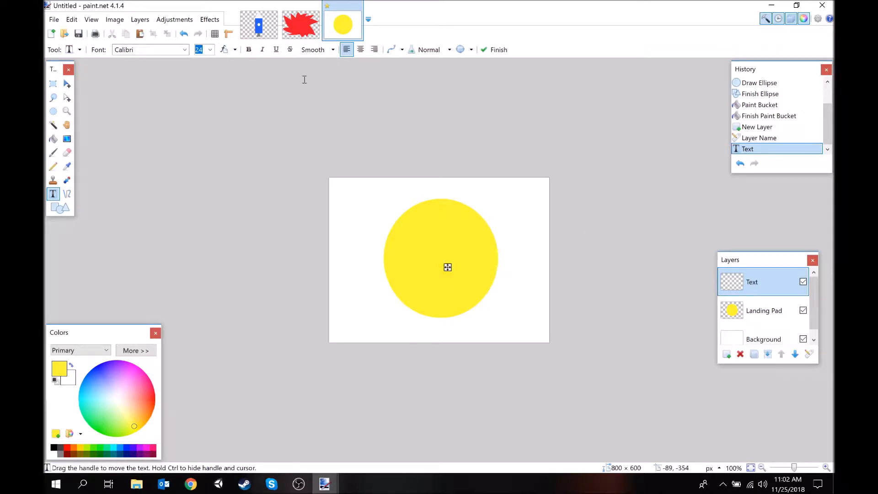
click(54, 448)
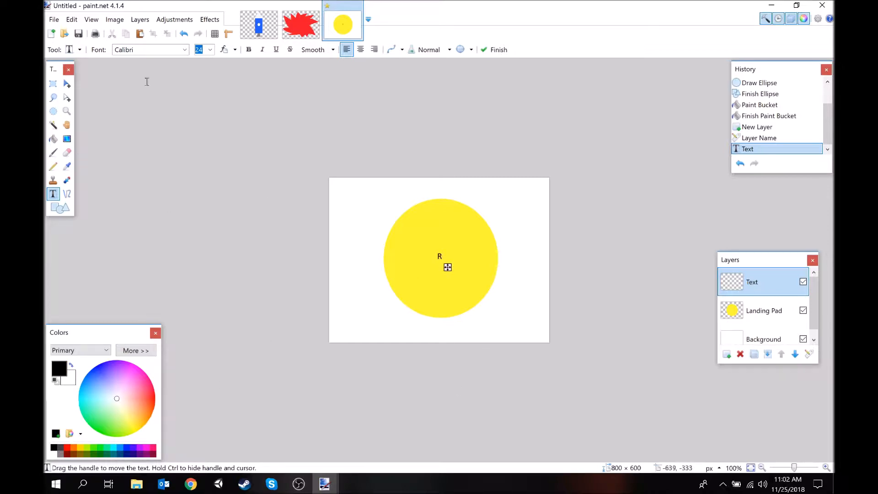
- Set the font of the letter R to Copperplate Gothic Light
click(186, 50)
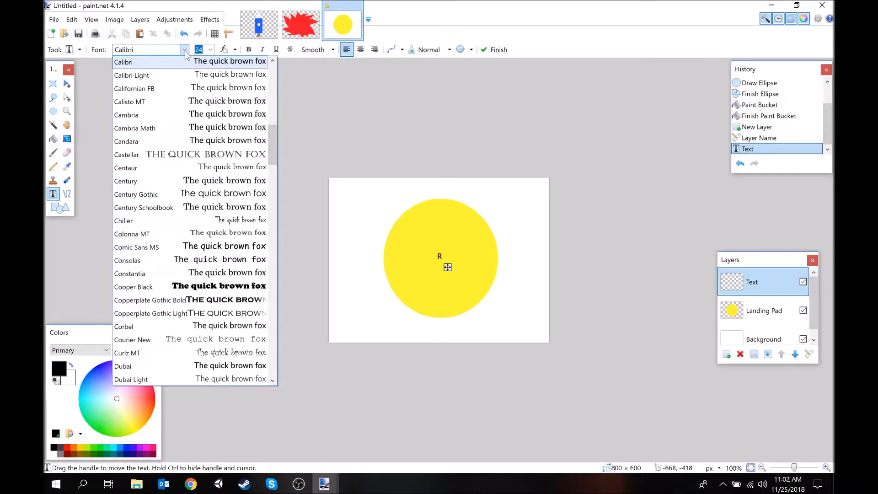
scroll(200, 185, down, 7)
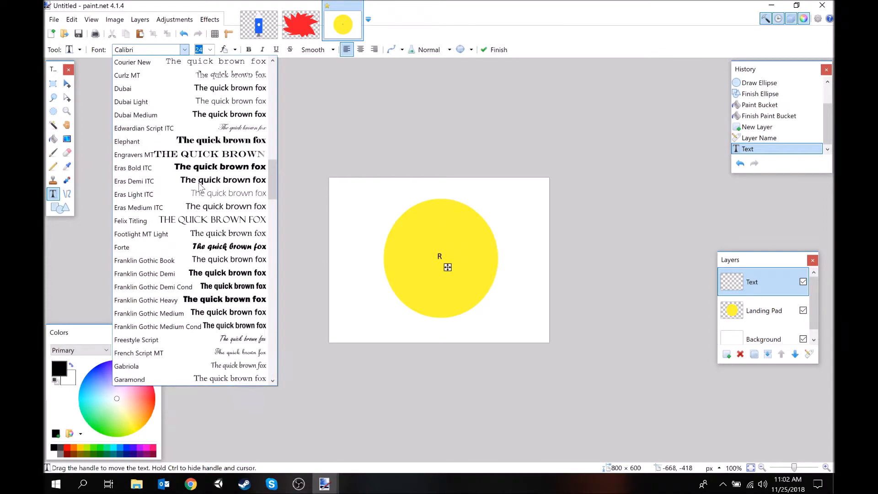
scroll(200, 185, up, 16)
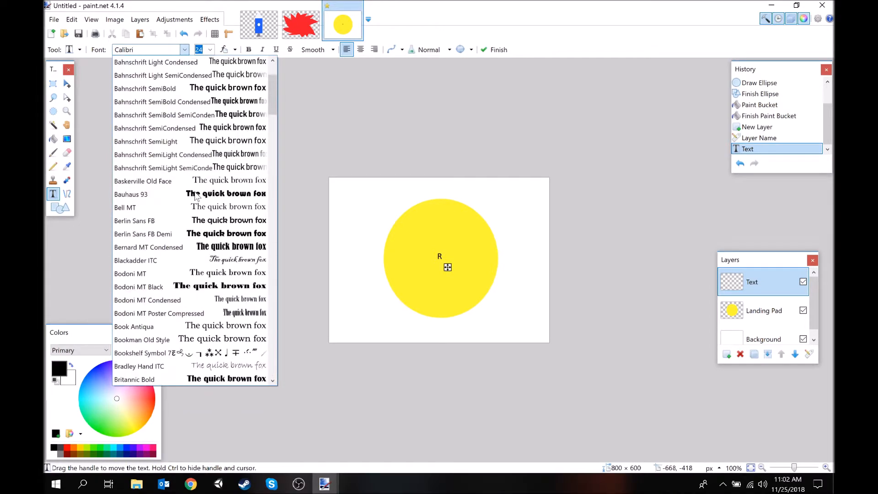
scroll(195, 195, up, 3)
scroll(196, 195, down, 6)
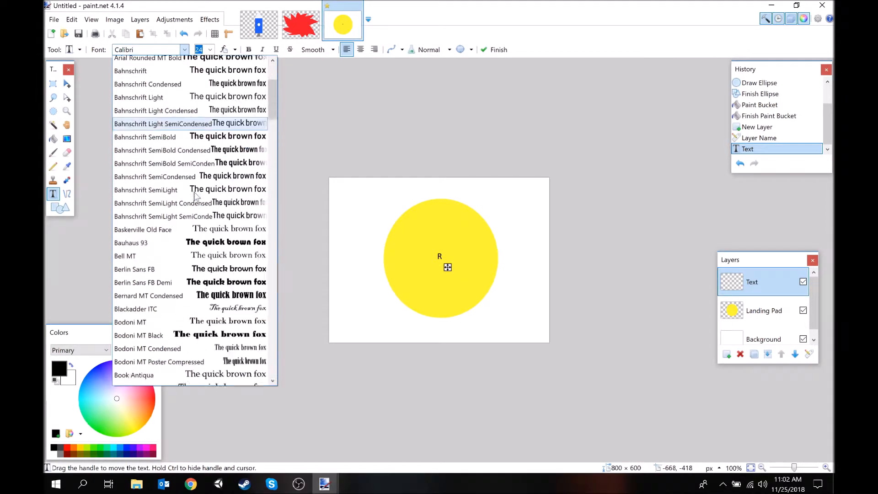
scroll(195, 195, down, 6)
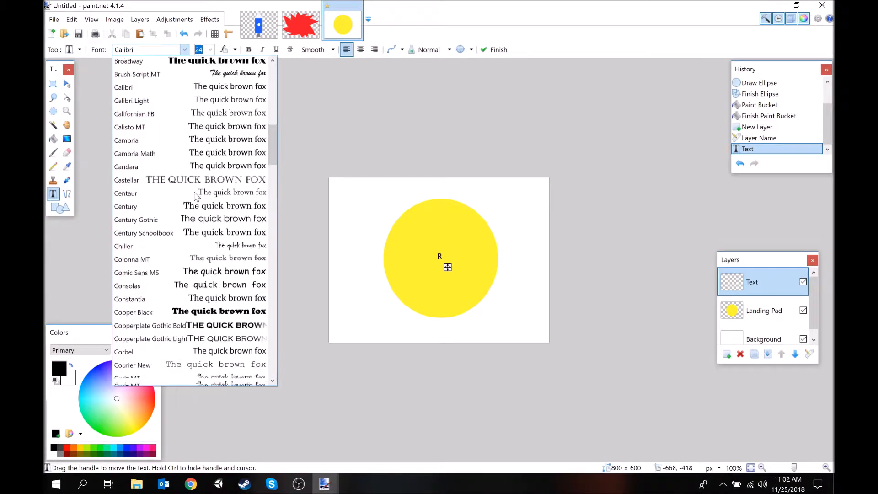
scroll(220, 343, down, 1)
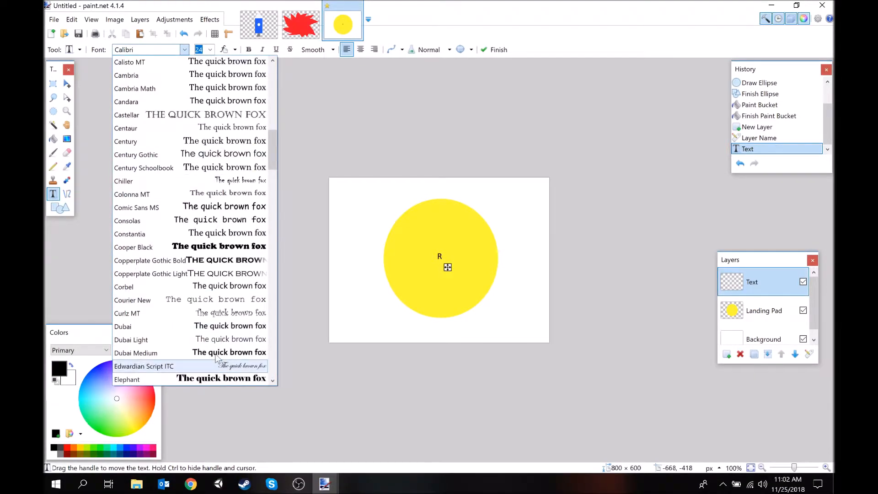
click(226, 275)
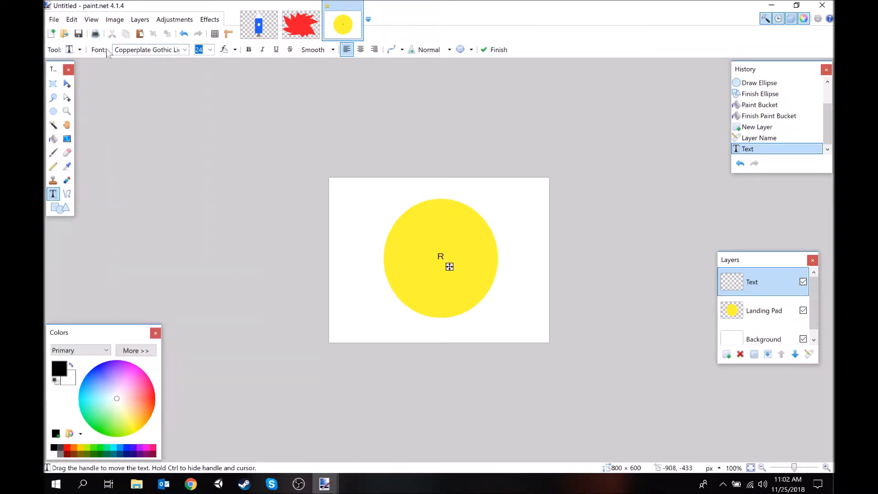
- Set the font of the letter R to Arial at size 108
click(211, 50)
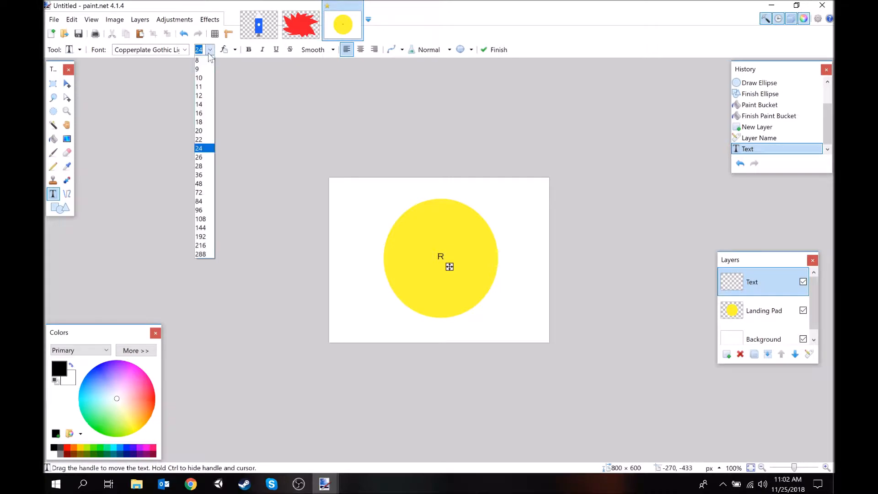
click(198, 197)
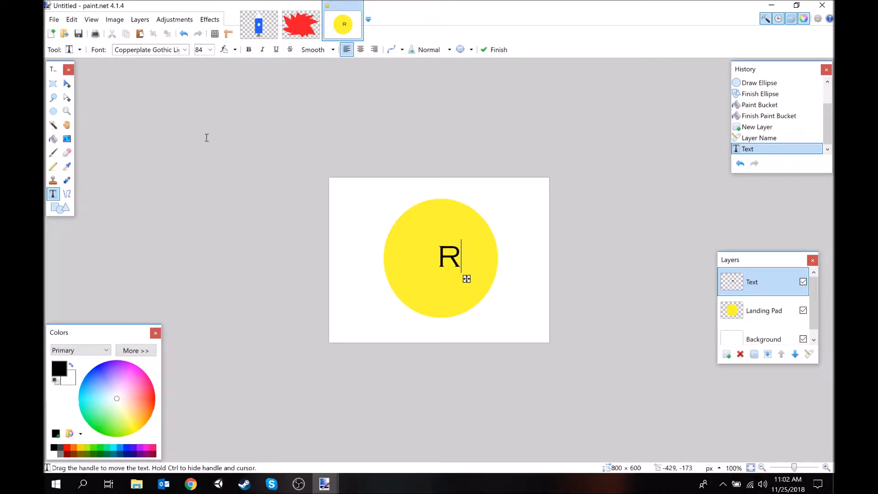
click(185, 49)
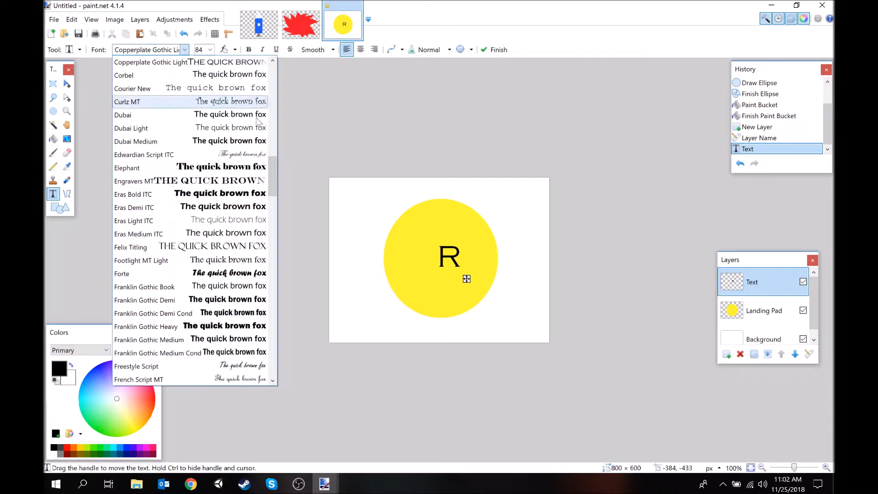
drag(273, 160, 266, 95)
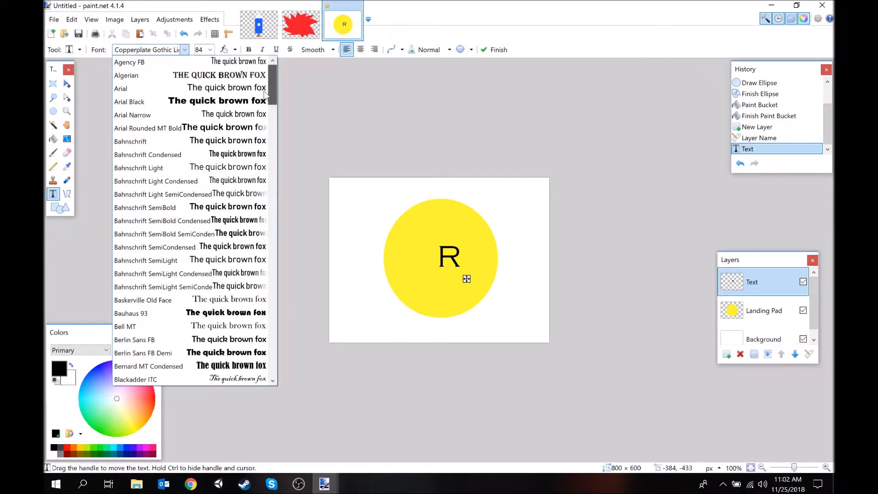
click(212, 89)
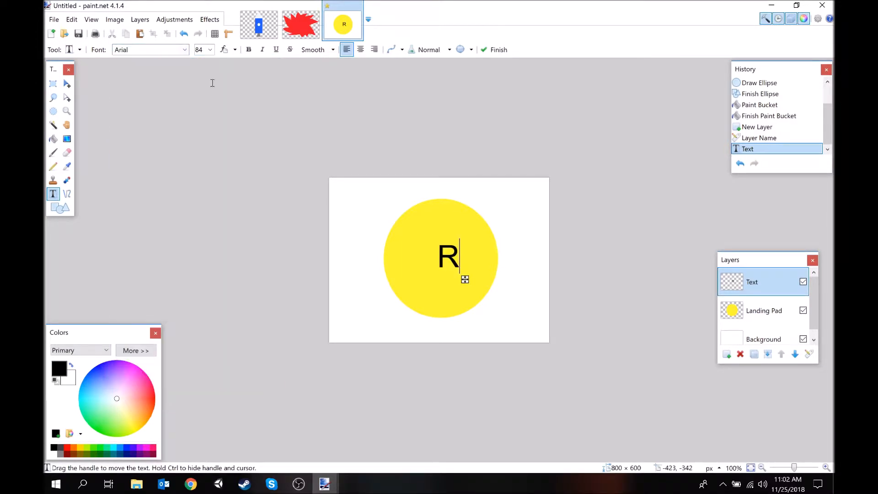
click(209, 50)
click(207, 218)
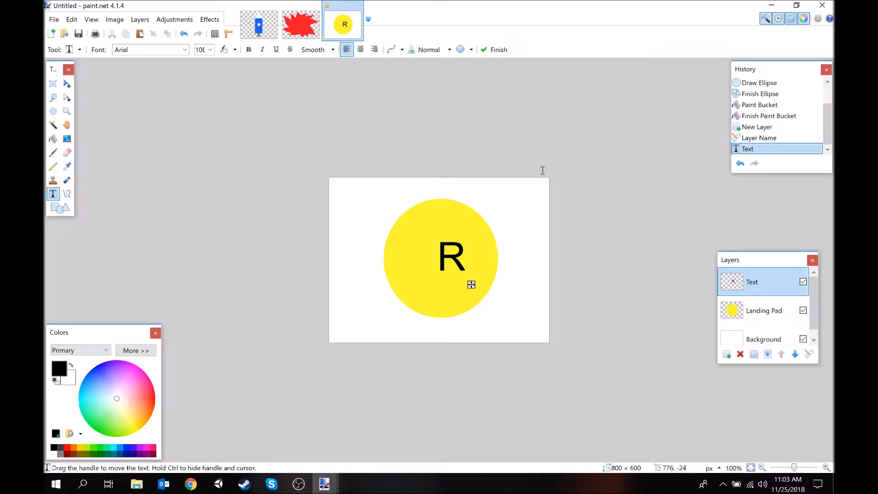
- Replace the letter R with "L" and centre it on the yellow circle
drag(472, 284, 463, 286)
key(BackSpace)
text(L)
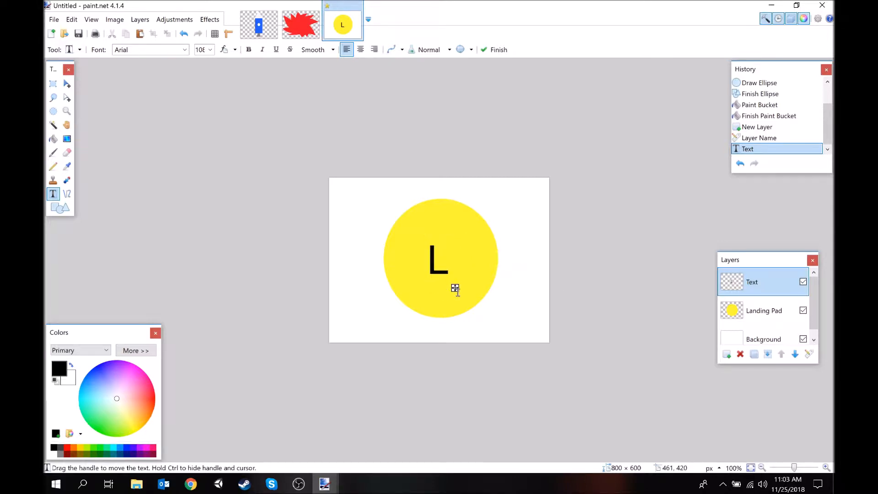
drag(455, 289, 459, 288)
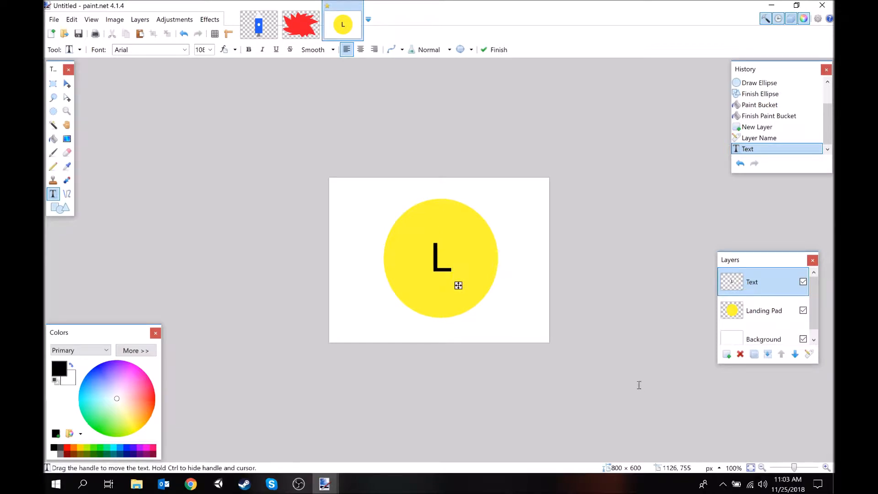
- Save the flattened image as landingpad.png in PNG format in the Assets Art folder with auto-detected bit depth
click(54, 20)
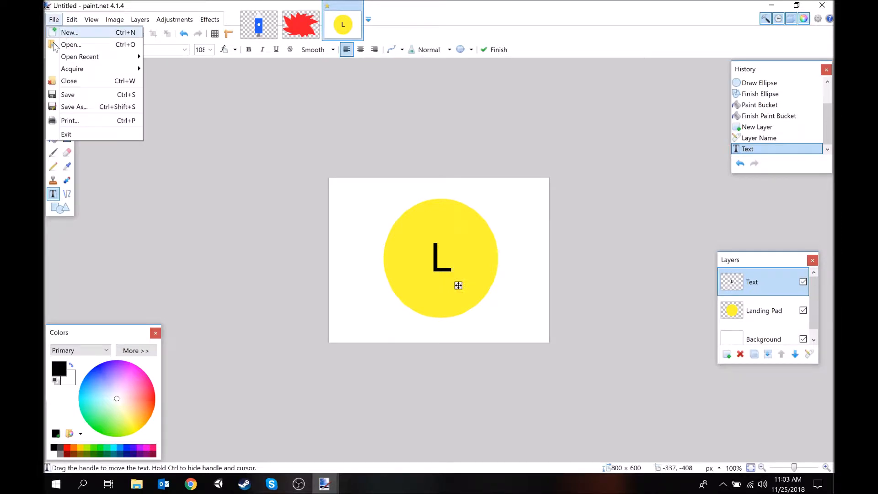
click(68, 107)
text(landingpad)
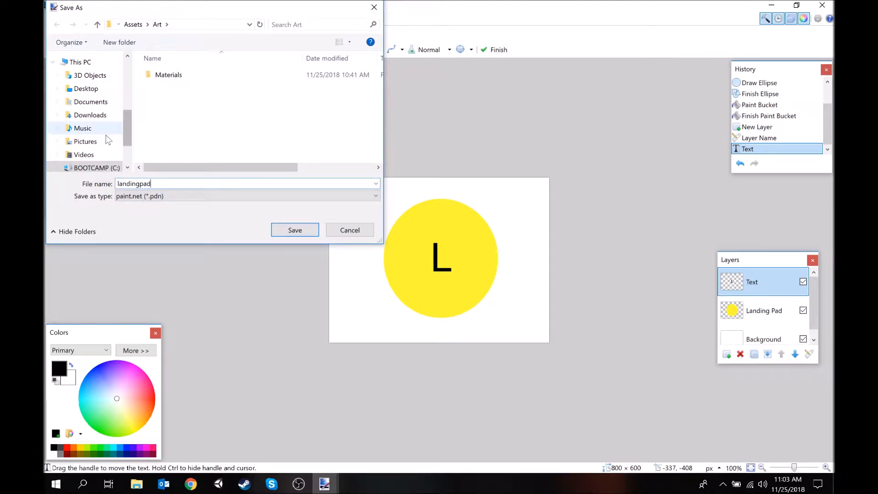
click(181, 196)
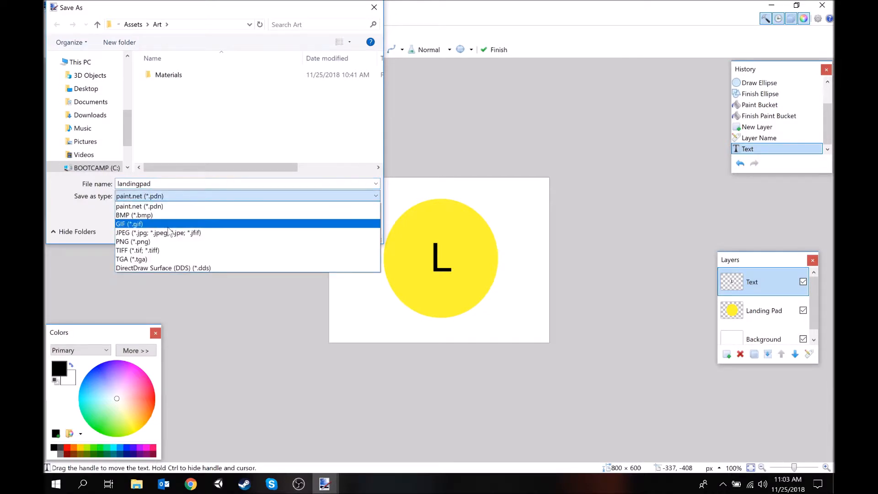
click(168, 241)
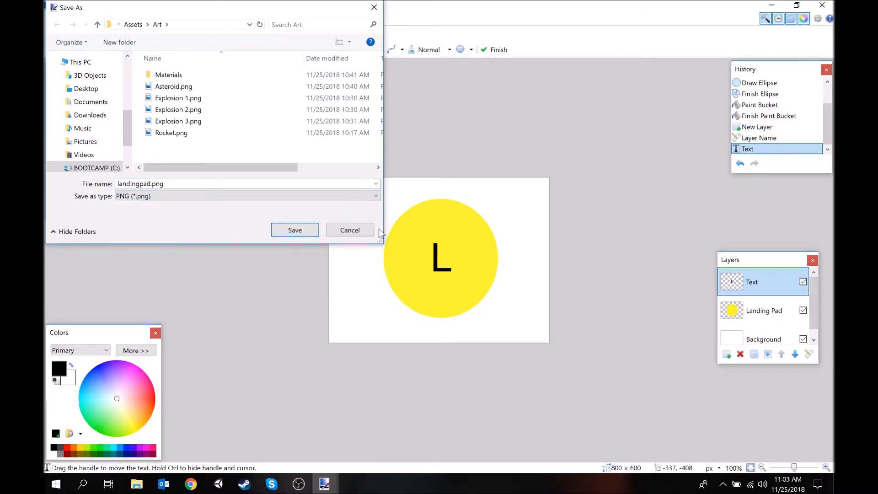
click(299, 231)
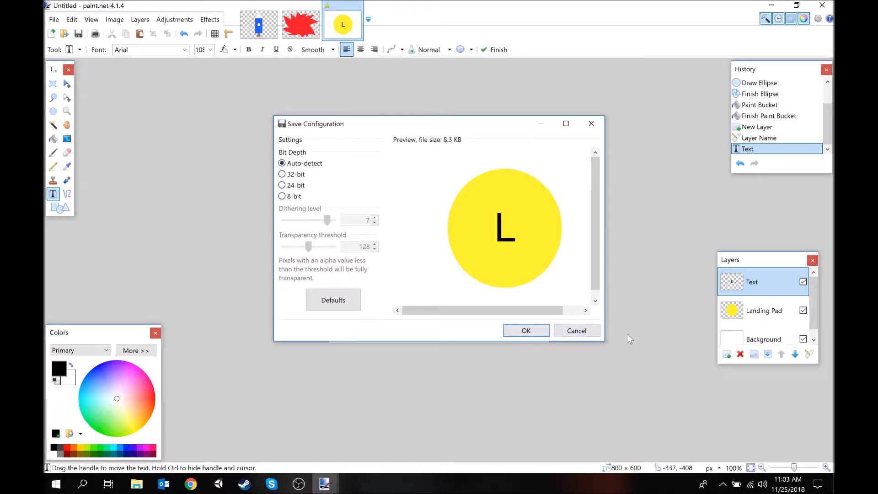
click(523, 330)
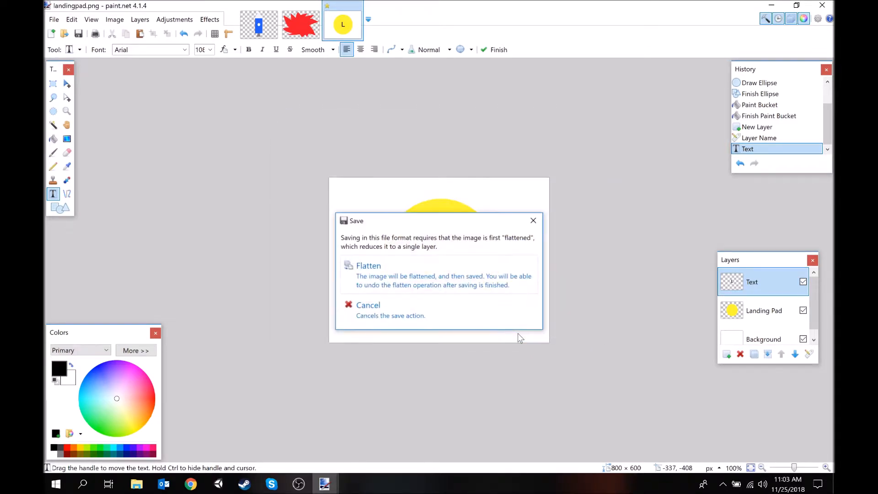
click(393, 275)
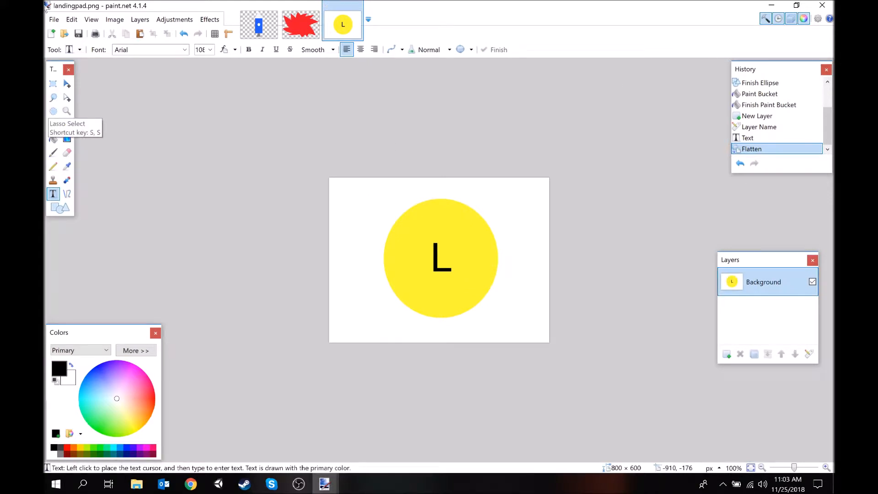
- Create a new blank image 800 pixels wide and 600 pixels high
click(54, 19)
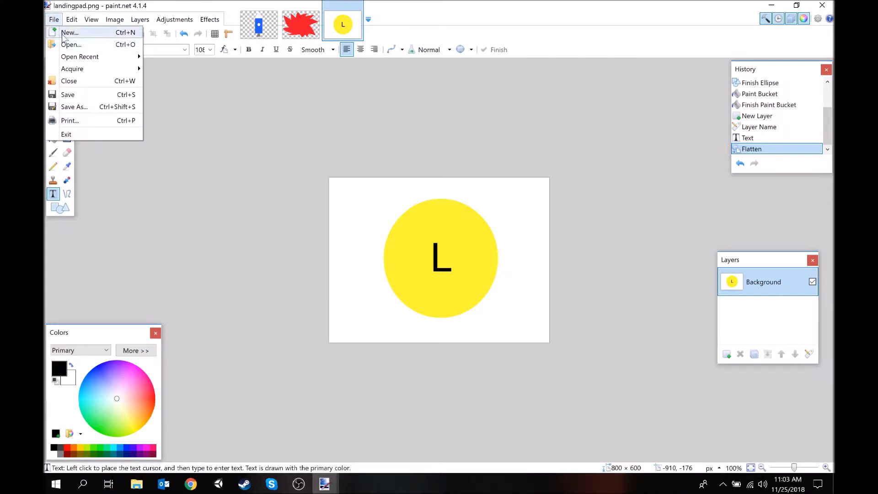
click(69, 32)
text(800)
key(Tab)
text(600)
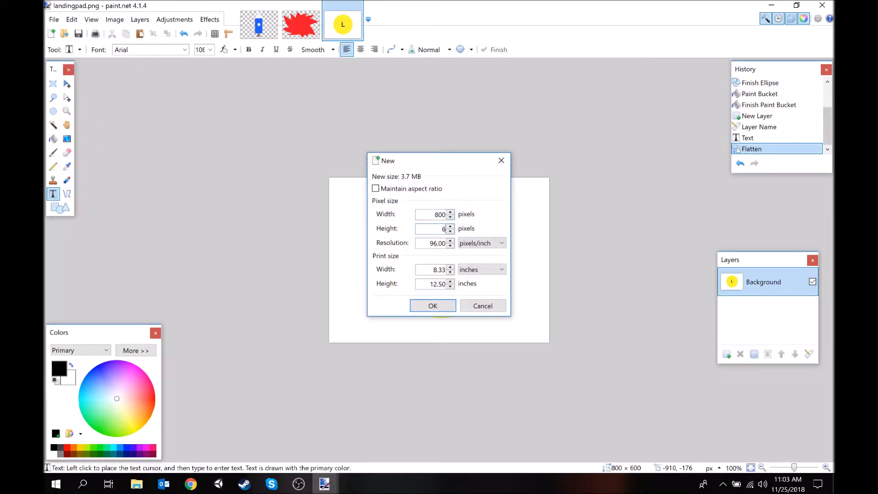
key(Return)
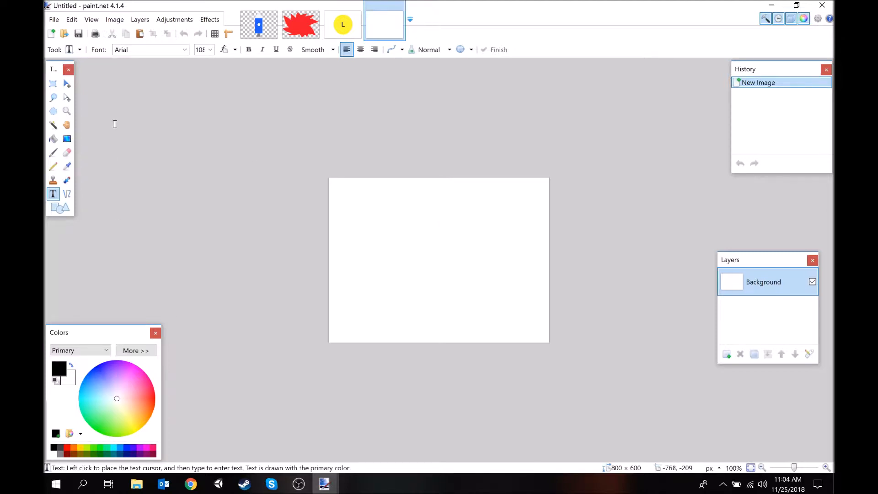
- Choose the Paintbrush tool and set the primary colour to orange-yellow
click(54, 153)
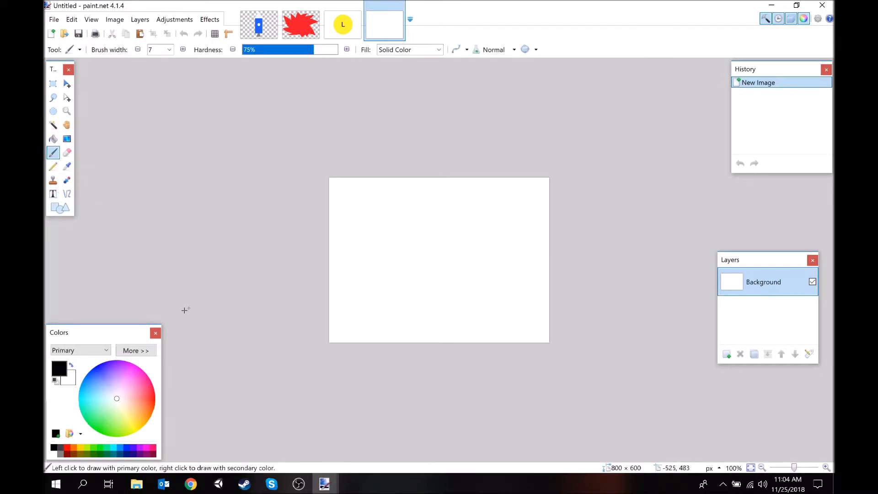
click(139, 428)
- Switch to Unity to look at the Moon Lander project, and return to the blank image in paint.net
click(218, 483)
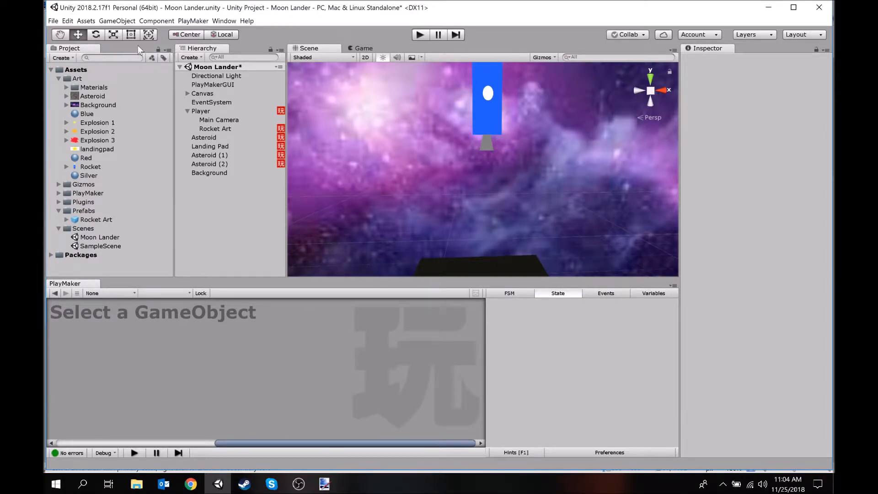
click(325, 484)
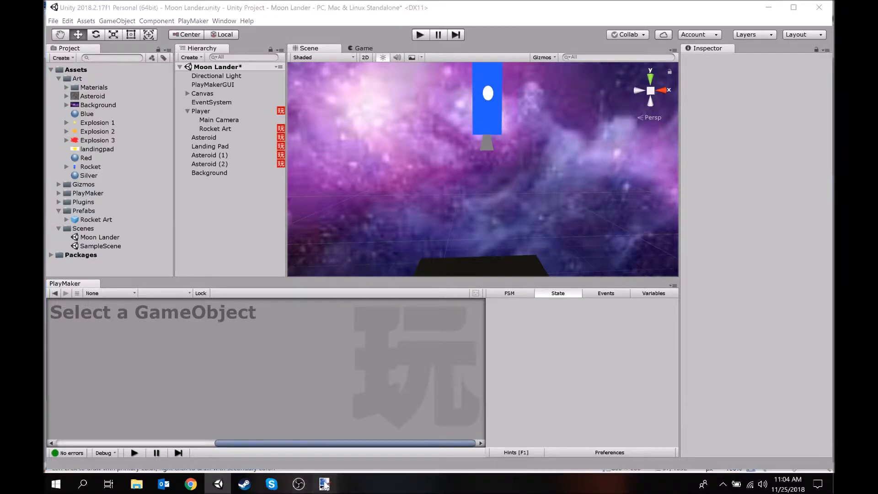
click(454, 431)
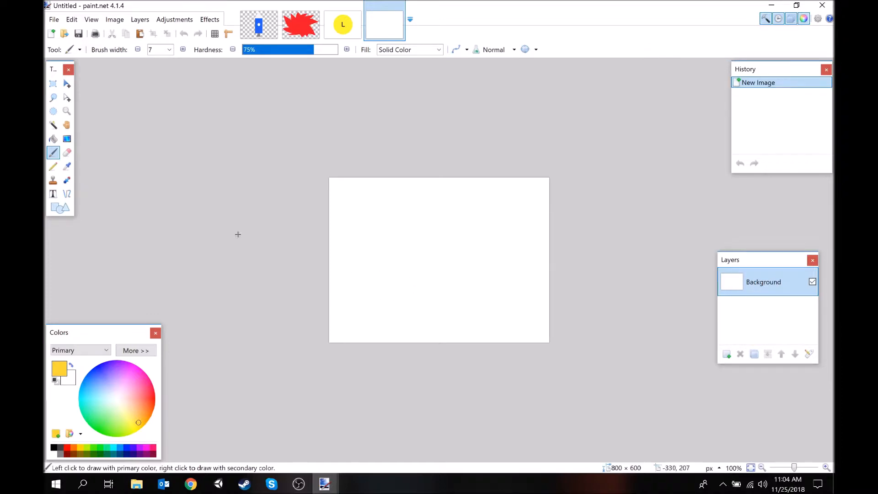
- Paint a small jagged flame outline just below the canvas centre with brush width 6 and fill it with the same orange-yellow
click(138, 49)
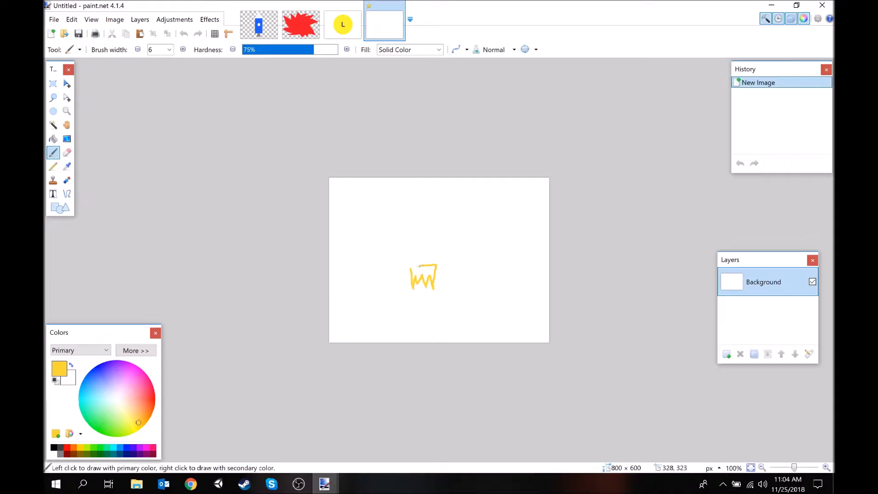
drag(410, 268, 438, 267)
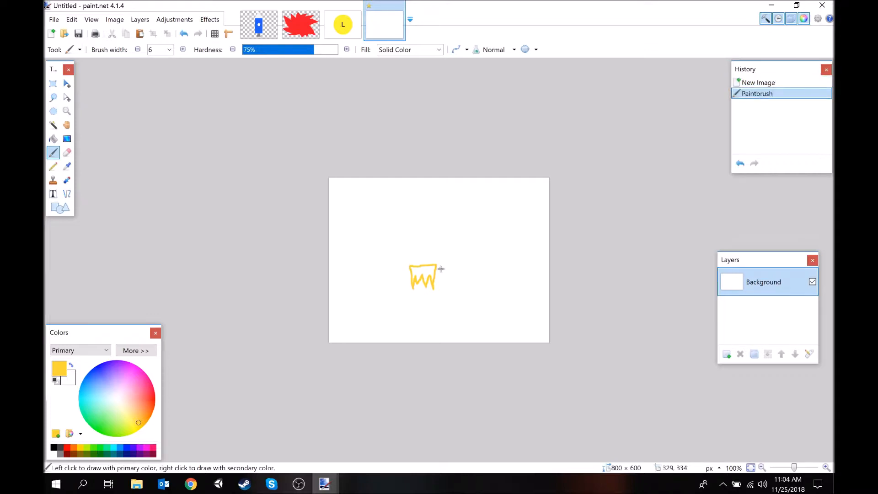
click(53, 138)
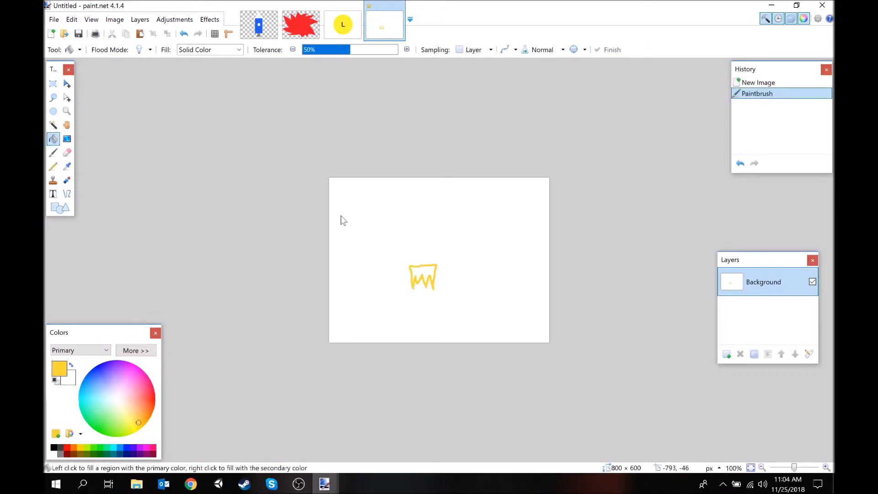
click(434, 280)
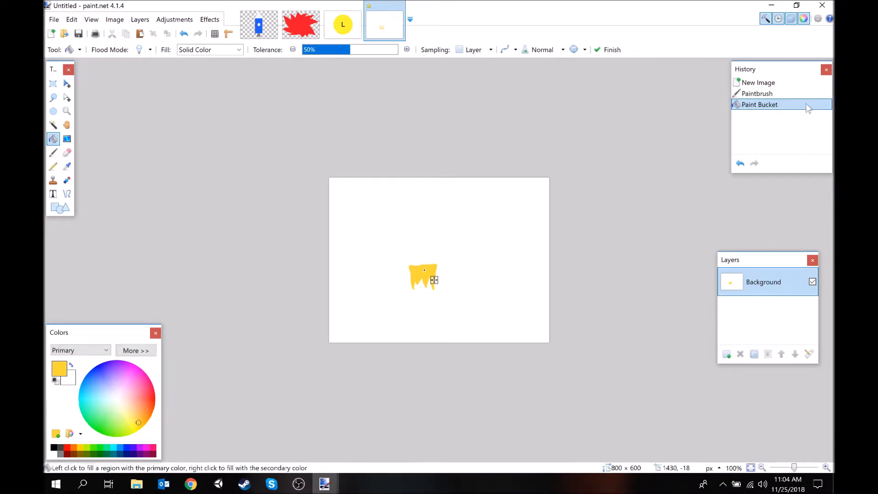
- Add a new layer above the Background layer and name it "Engine 1"
click(726, 354)
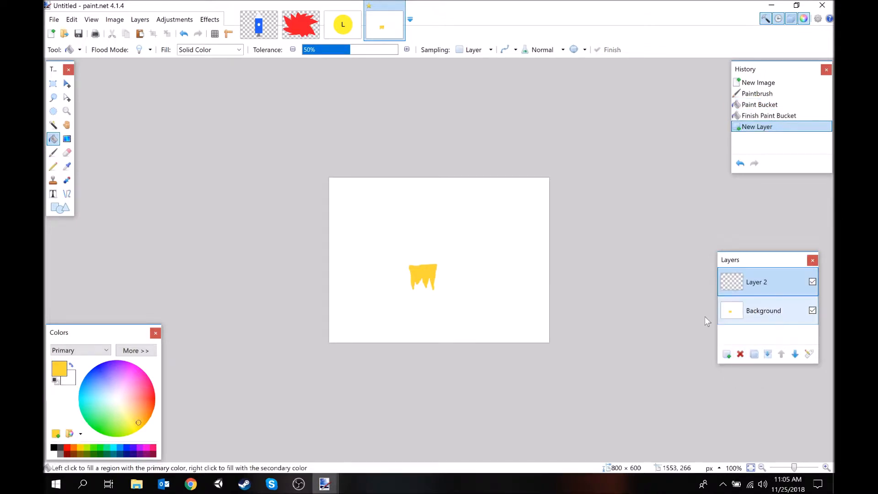
double_click(764, 282)
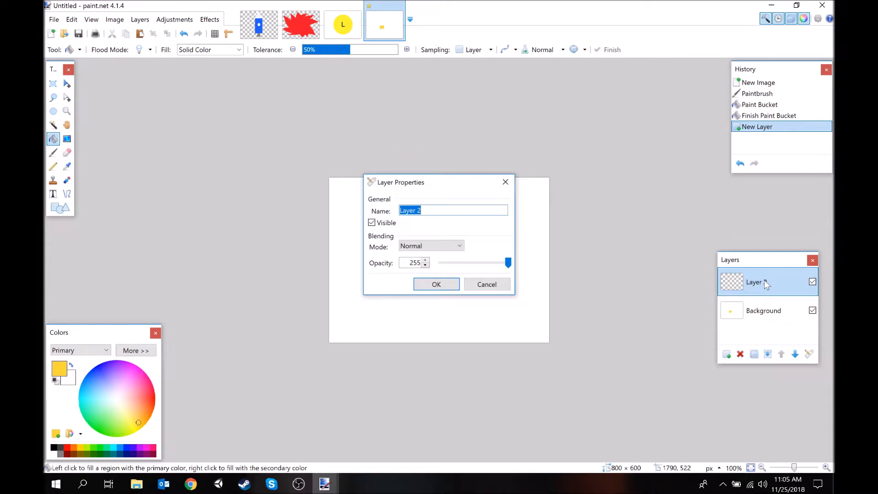
text(Engine)
key(Return)
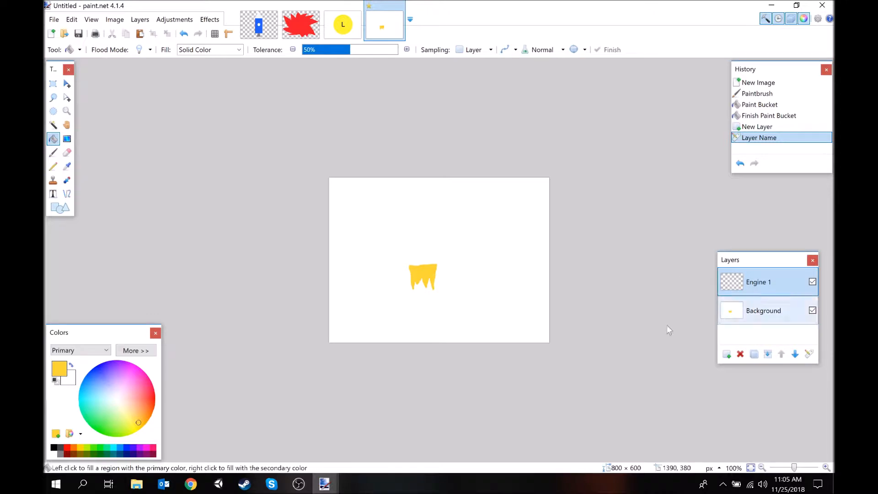
- Duplicate the Background layer that holds the flame
click(777, 316)
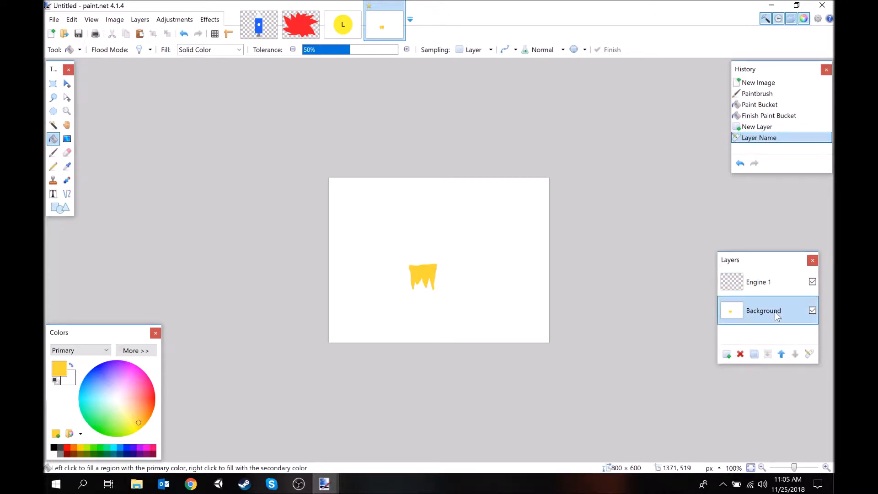
click(754, 354)
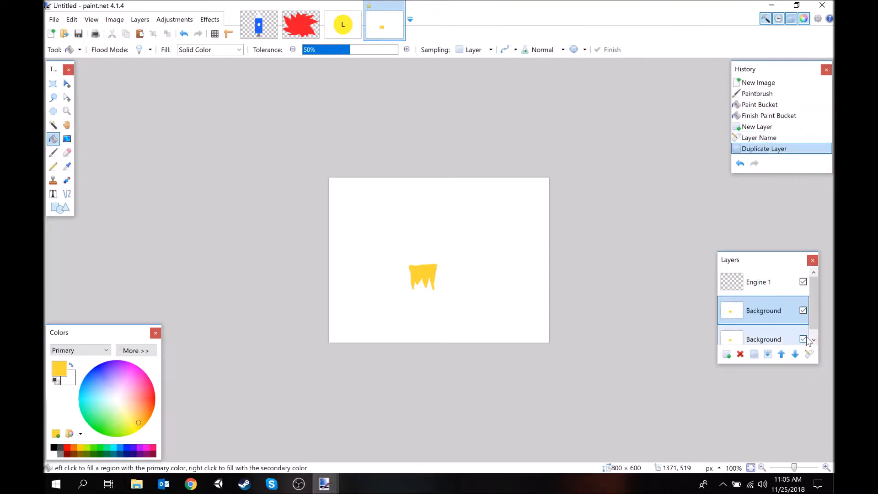
double_click(772, 312)
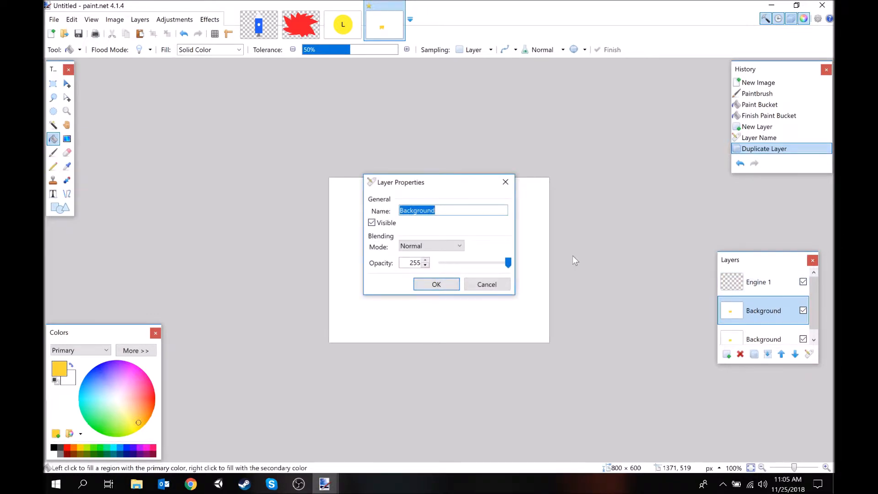
click(486, 284)
- Delete the empty "Engine 1" layer and rename the duplicated flame layer above Background to "Engine 1"
click(772, 282)
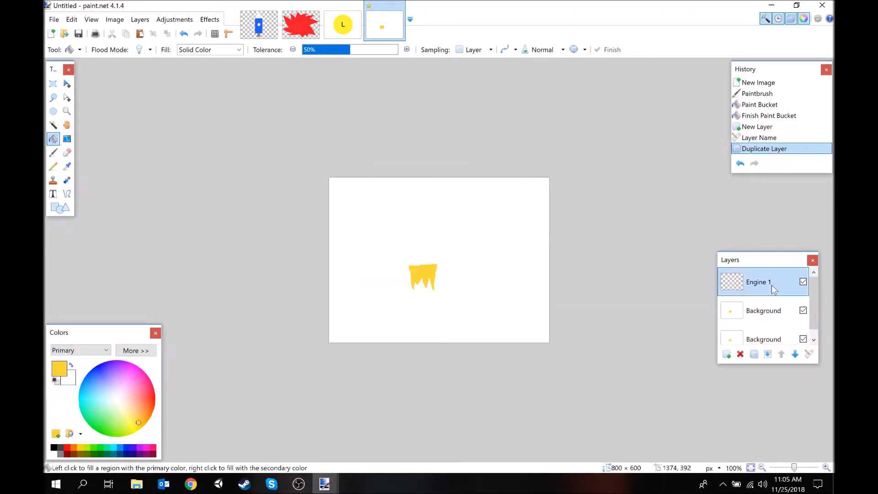
click(740, 353)
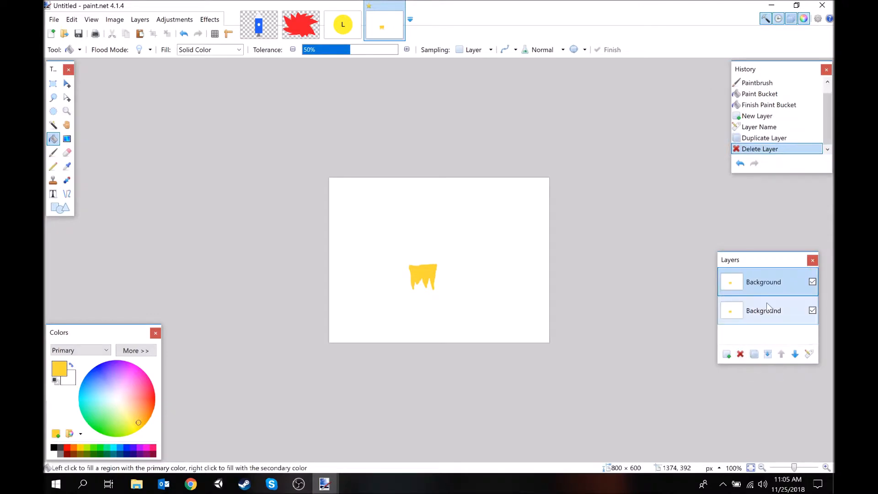
double_click(776, 284)
text(Engine 1)
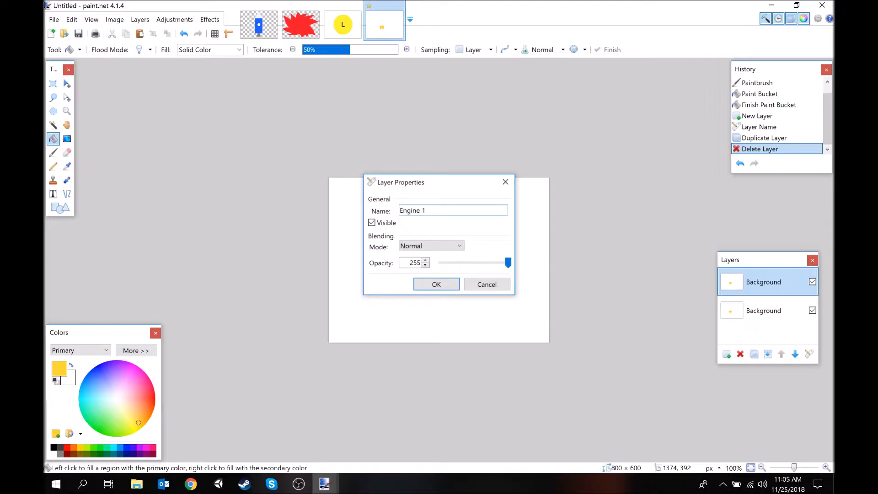
key(Return)
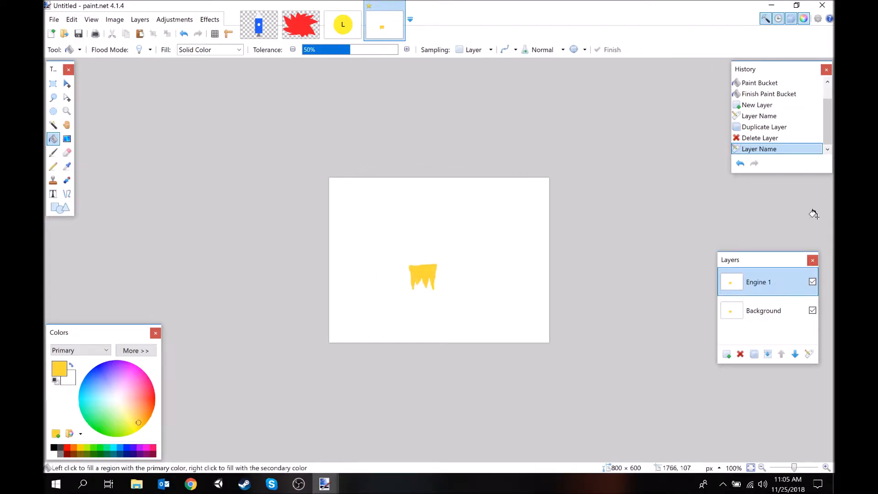
- Toggle the visibility of the Background and "Engine 1" layers off and back on to compare them
click(812, 310)
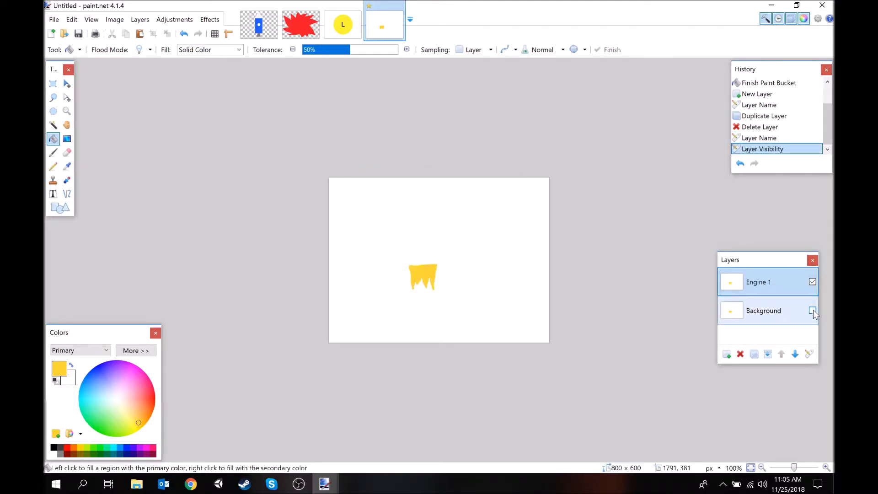
click(812, 311)
click(813, 282)
click(813, 282)
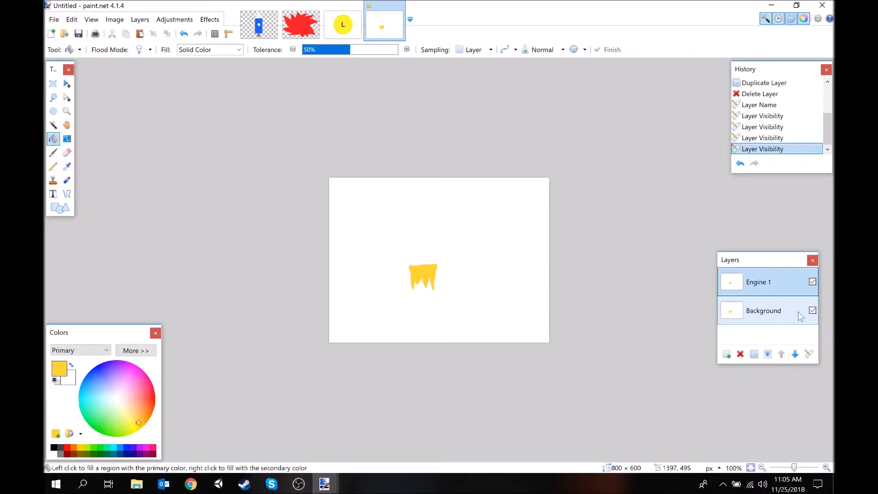
- Revert the image to its initial New Image state, add a new layer above Background and name it "Engine 1"
scroll(768, 94, up, 2)
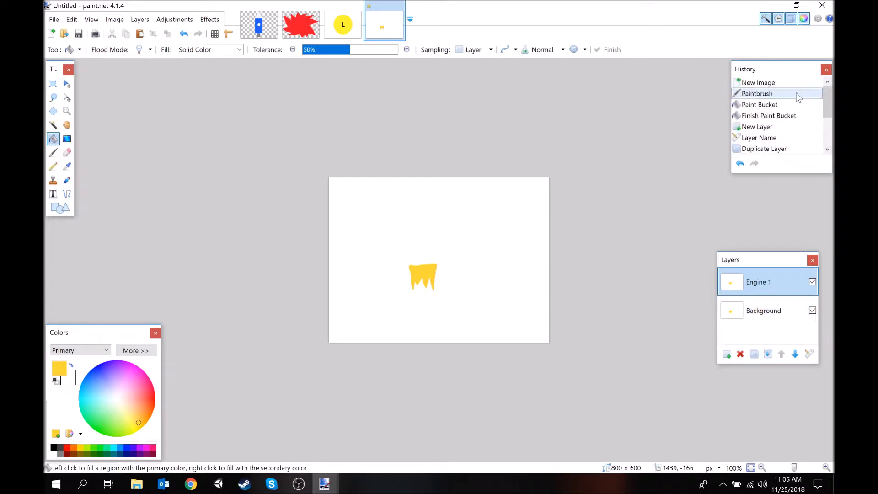
click(769, 83)
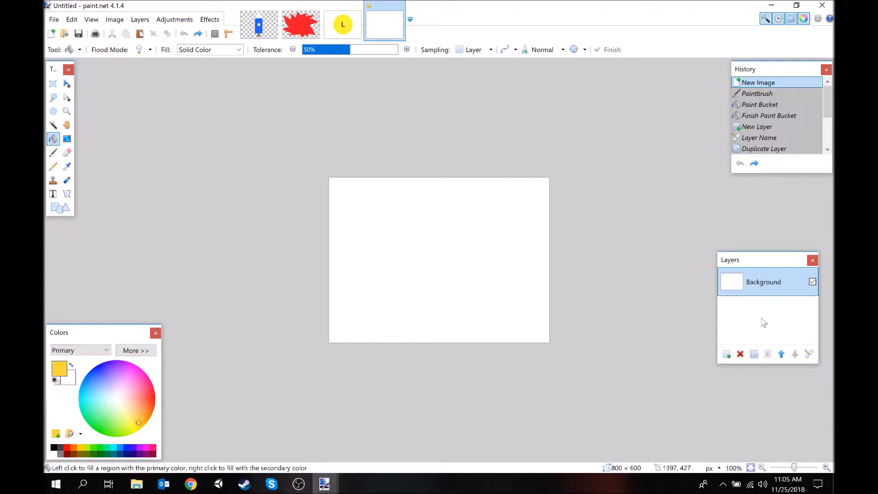
click(727, 355)
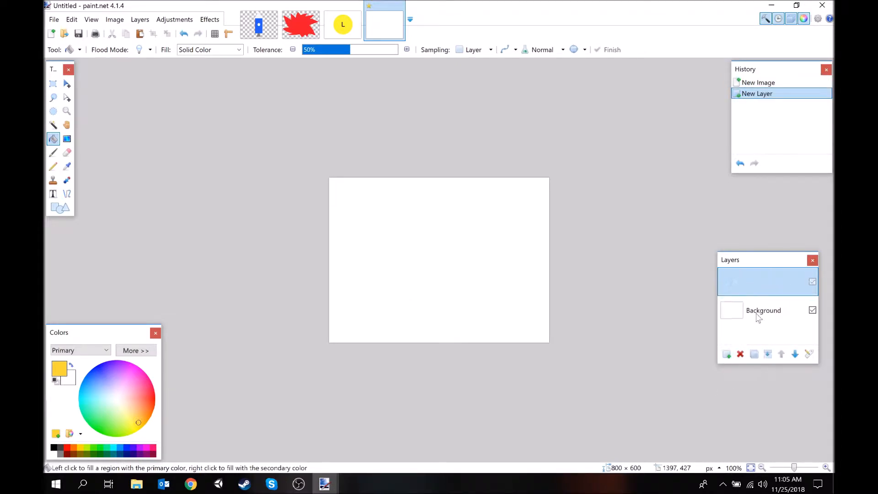
double_click(757, 283)
text(Enig)
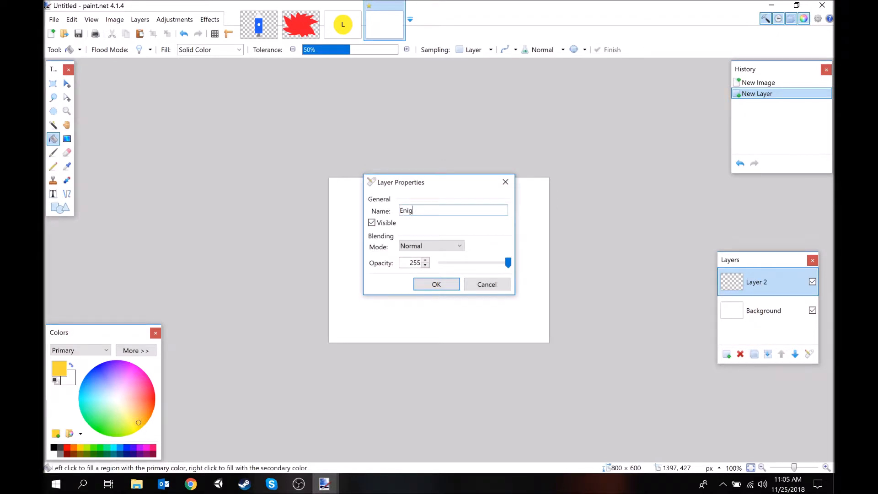
text(ne 1)
key(Return)
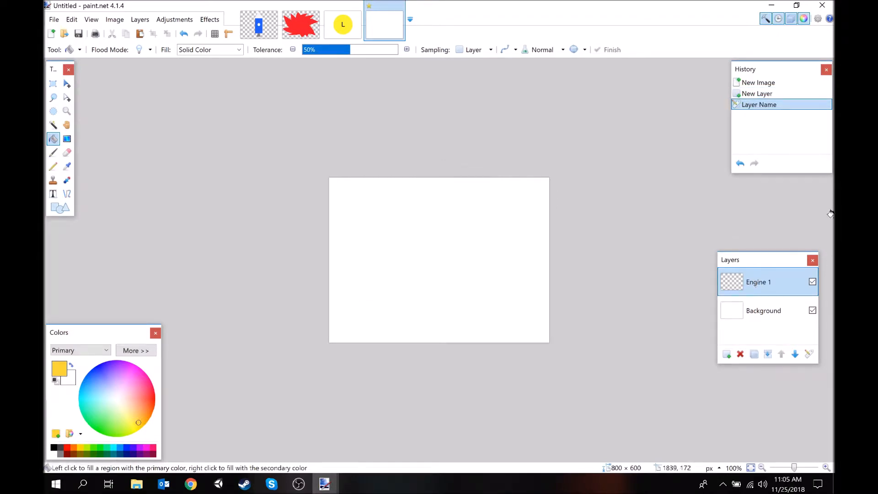
- Paint a closed jagged flame outline near the canvas centre on the "Engine 1" layer with brush width 6 and fill it orange-yellow
click(53, 152)
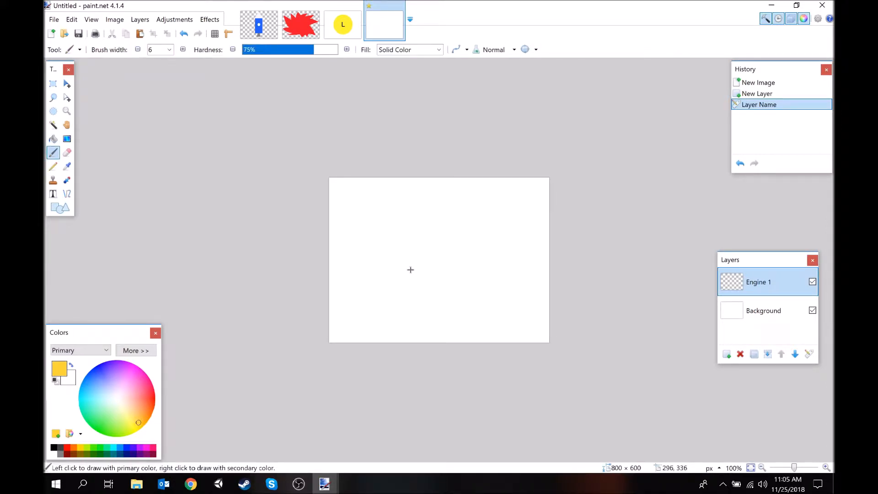
mouse_move(402, 246)
mouse_down()
mouse_move(405, 273)
mouse_move(416, 257)
mouse_move(417, 271)
mouse_move(423, 264)
mouse_move(432, 273)
mouse_move(437, 256)
mouse_move(446, 279)
mouse_move(451, 234)
mouse_move(405, 230)
mouse_up()
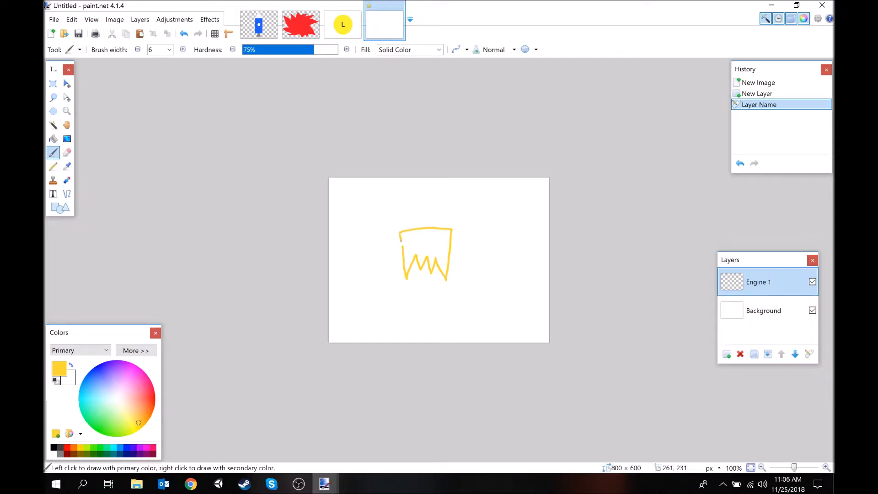
drag(401, 247, 401, 249)
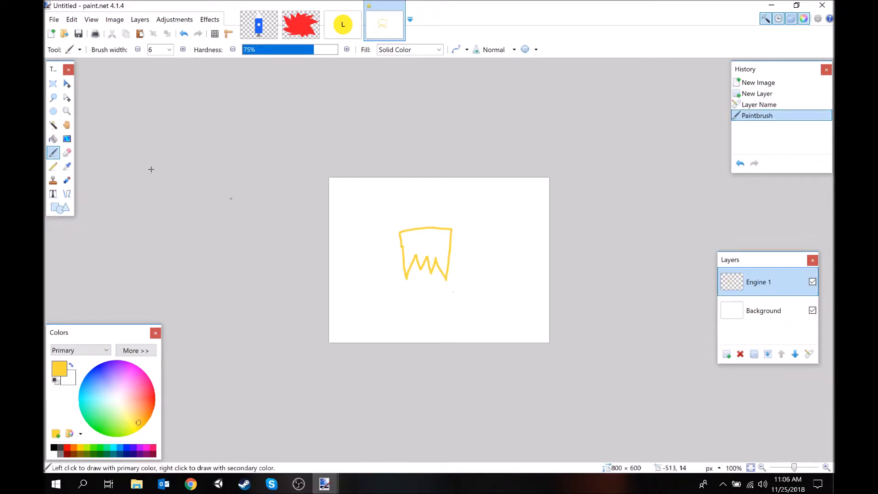
click(53, 140)
click(416, 240)
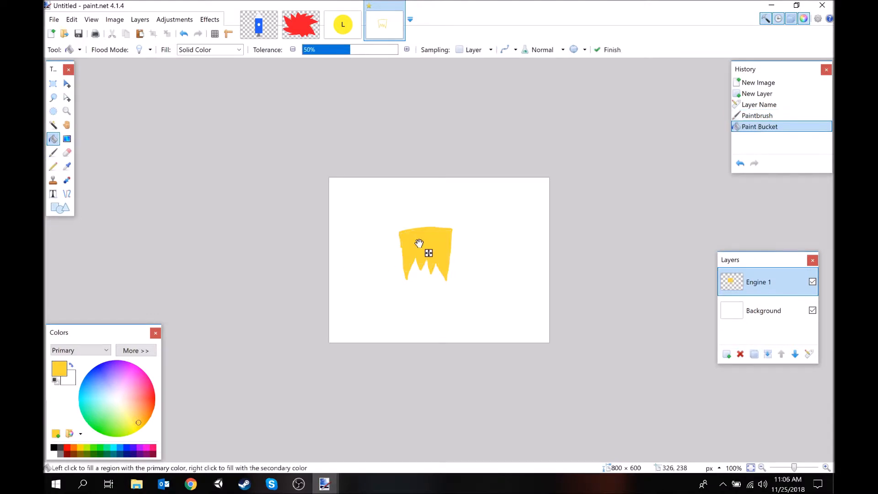
- Add another layer on top of "Engine 1" and name it "Engine 2"
click(726, 354)
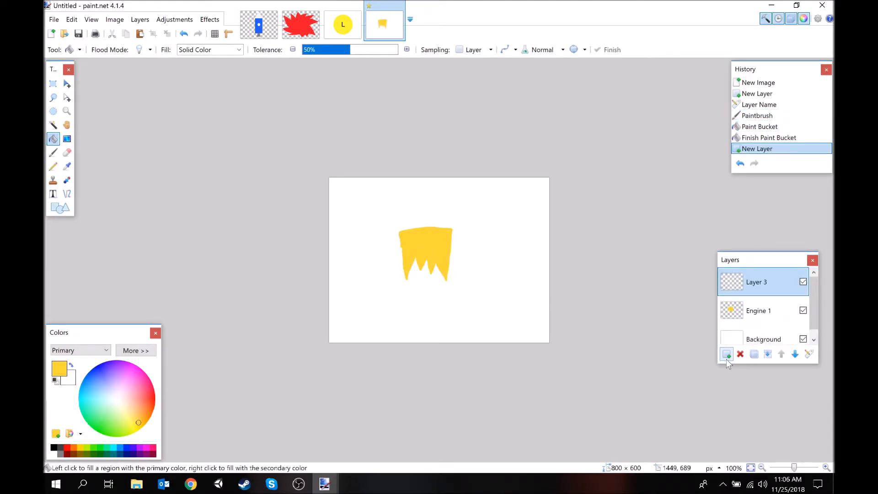
double_click(757, 282)
text(En)
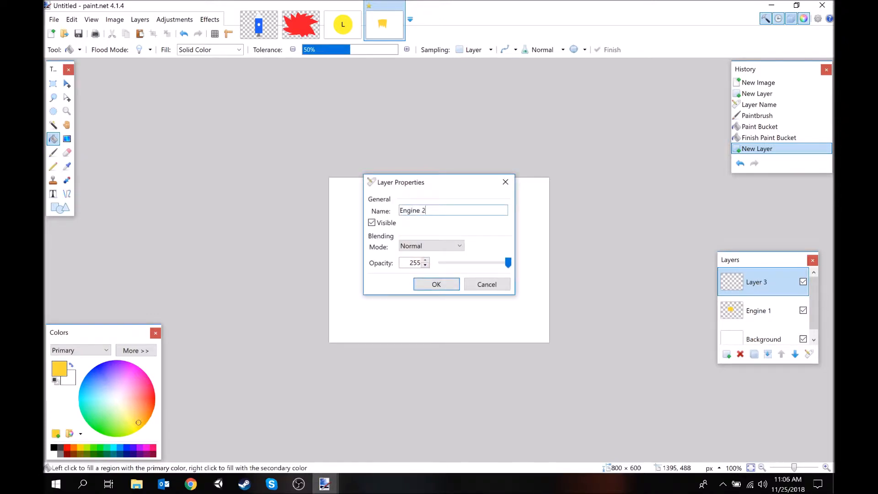
text(gine 2)
key(Return)
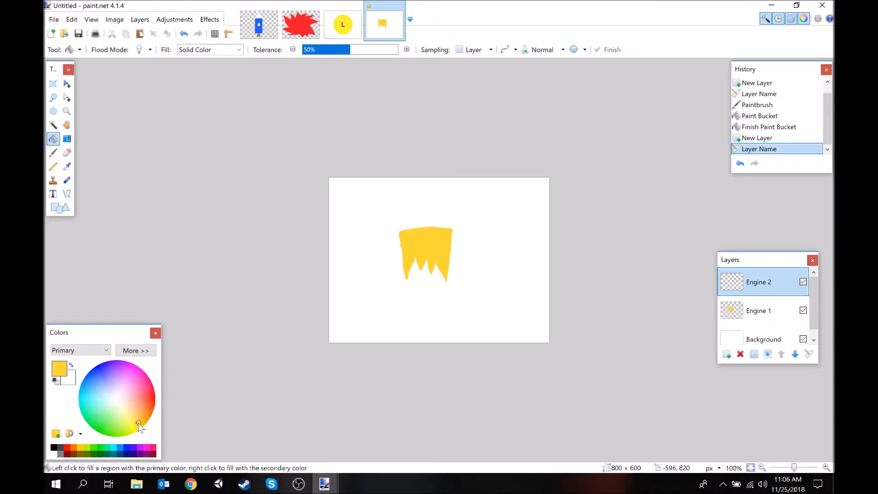
- Paint a slightly larger flame outline around the first flame on the "Engine 2" layer in a deeper orange and fill it
drag(138, 420, 145, 418)
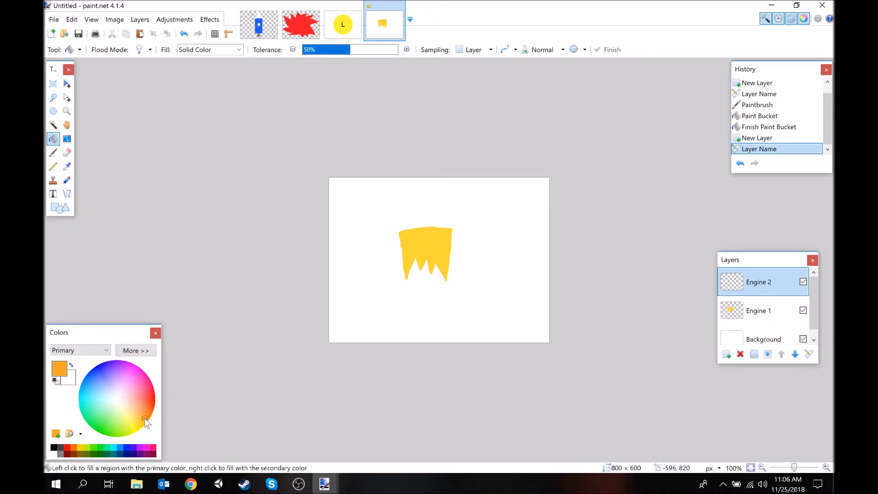
click(53, 153)
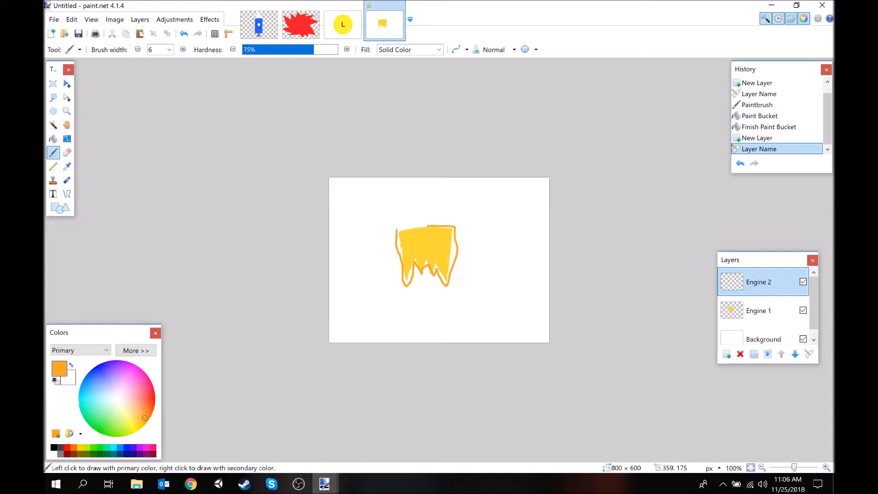
drag(397, 229, 400, 228)
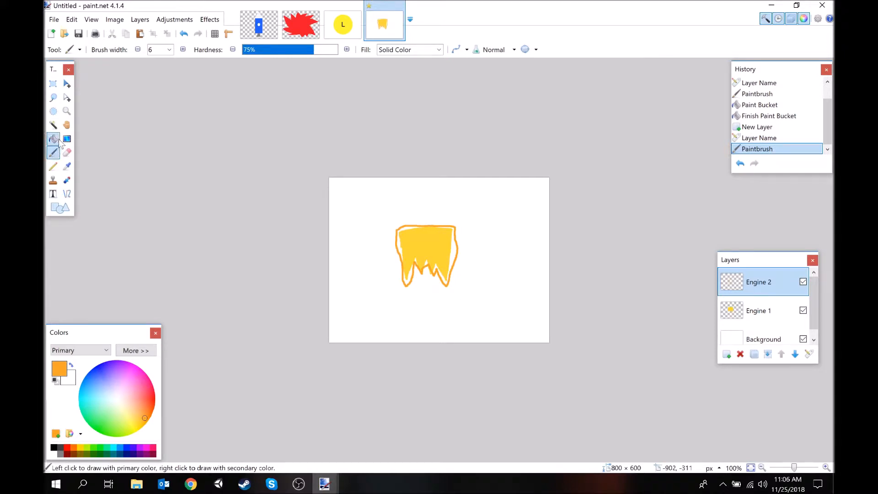
click(54, 139)
click(414, 252)
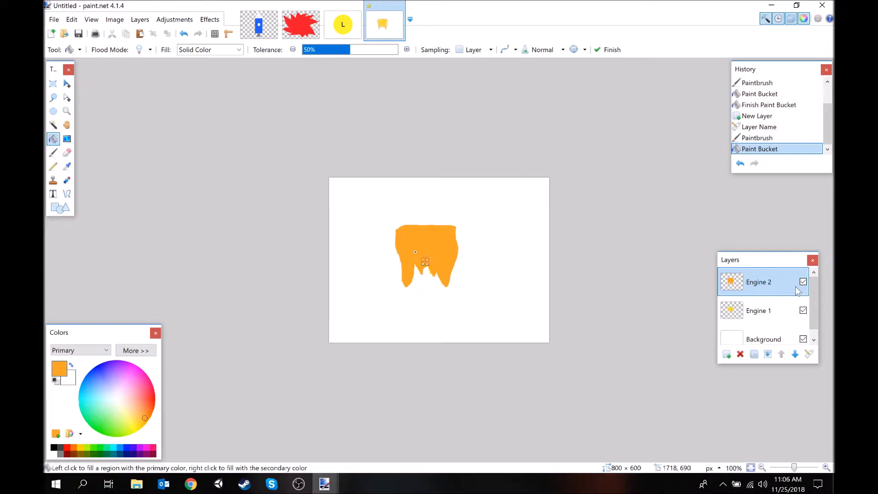
- Hide the Background and "Engine 2" layers, leaving only "Engine 1" showing
click(807, 341)
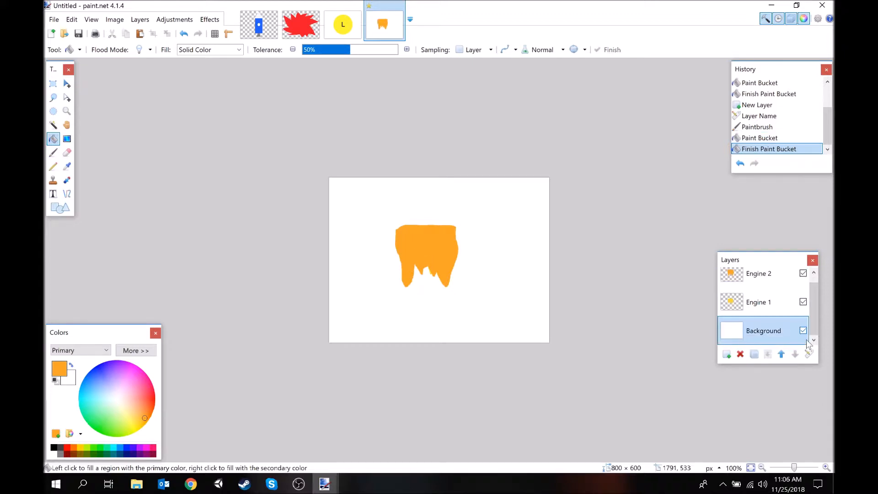
click(803, 330)
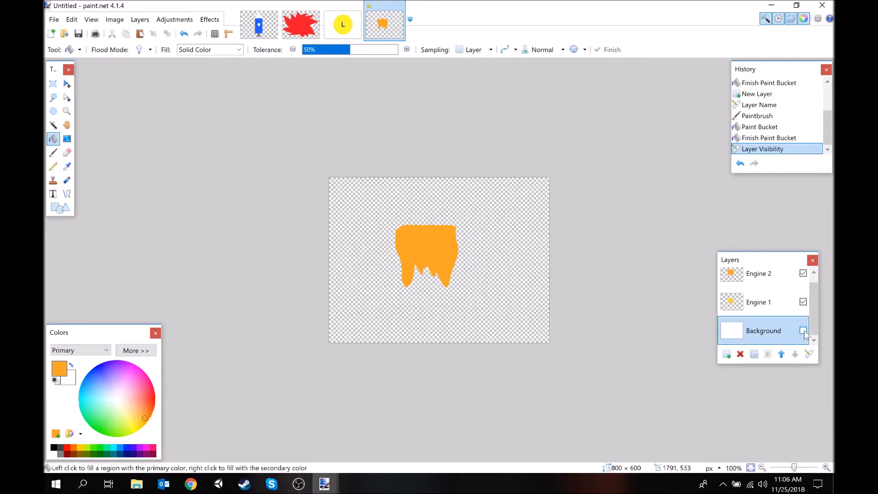
click(803, 273)
- Save the image as the PNG file "Engine 1" in the Assets Art folder with auto-detected bit depth, flattening the layers
click(51, 20)
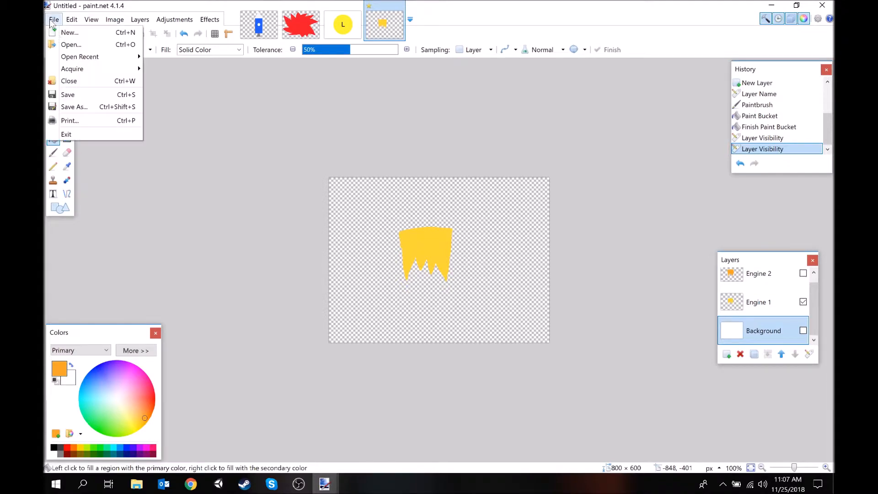
click(71, 107)
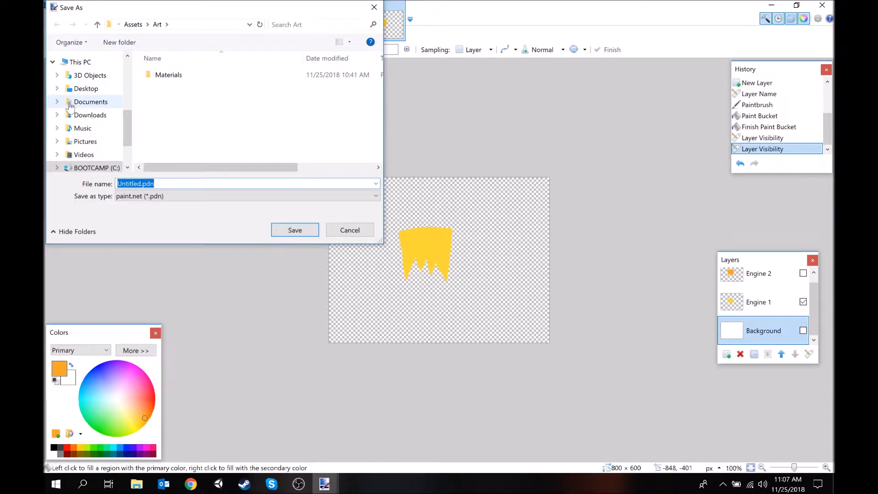
text(Engine 1)
click(164, 197)
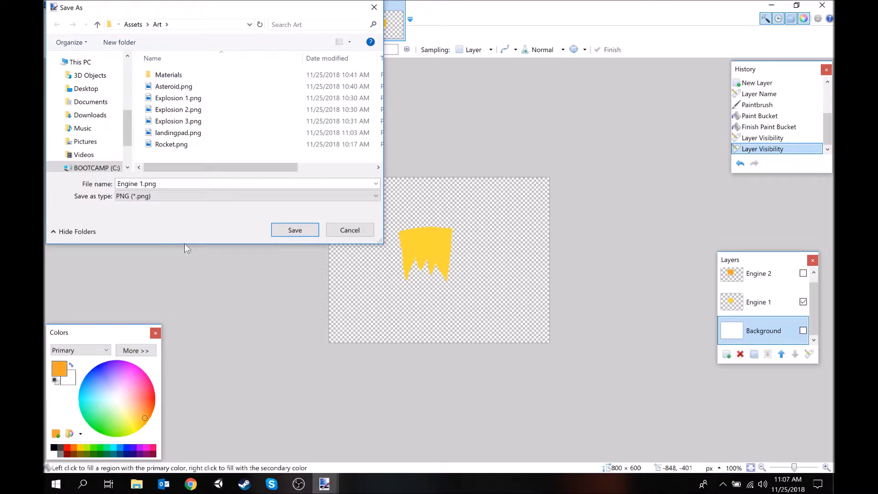
click(295, 230)
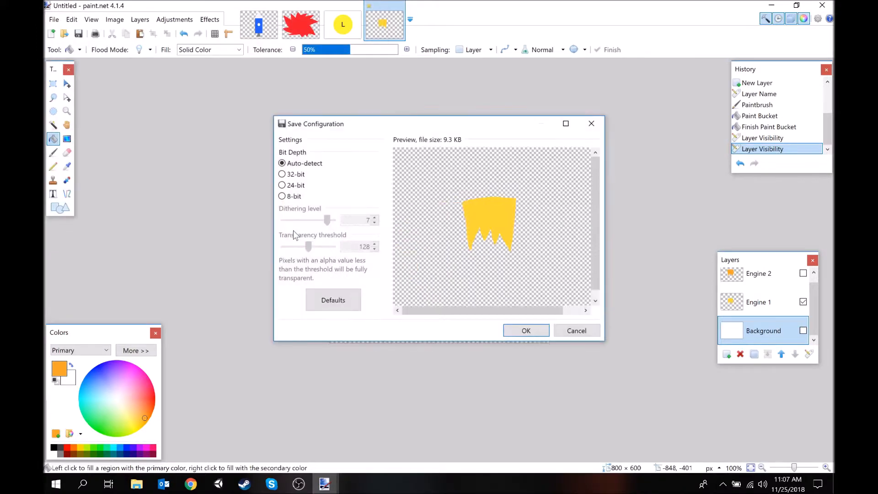
click(530, 330)
click(401, 276)
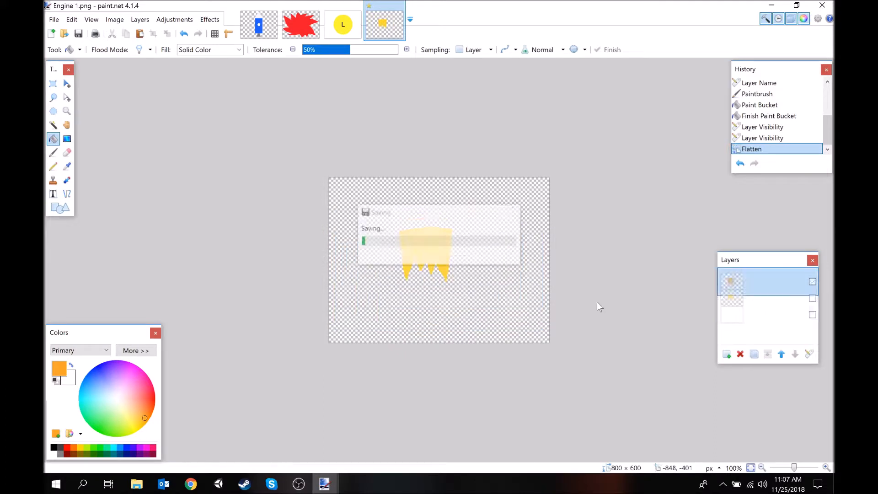
- Undo the flattening, hide the "Engine 1" layer and show the "Engine 2" layer
click(768, 138)
click(803, 302)
click(802, 273)
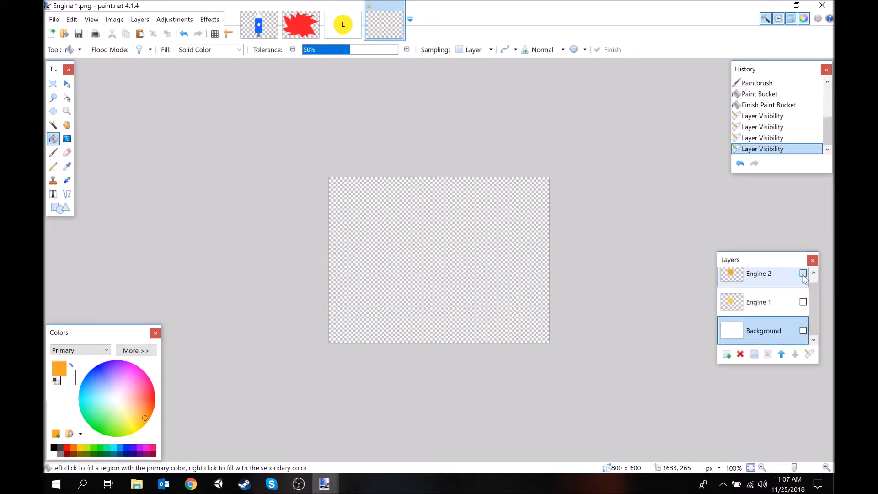
- Save the image as the PNG file "Engine 2" in the Assets Art folder with auto-detected bit depth, flattening the layers
click(54, 19)
click(73, 106)
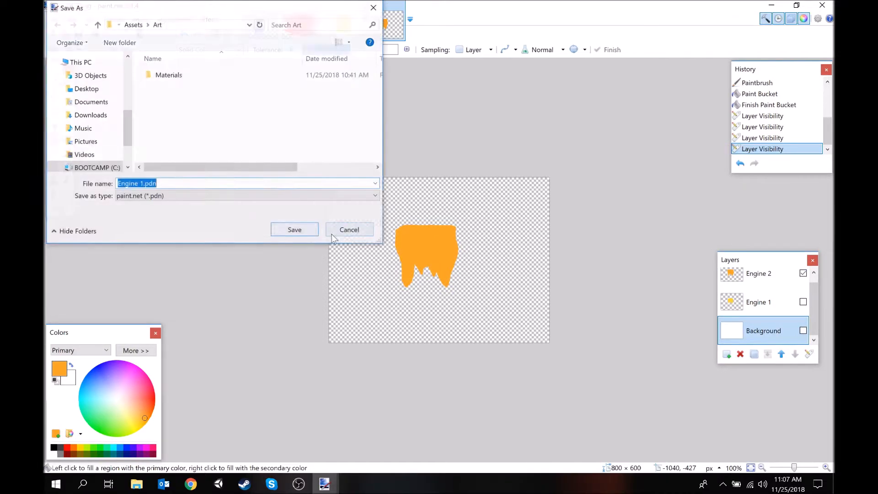
text(Engine 2)
click(155, 195)
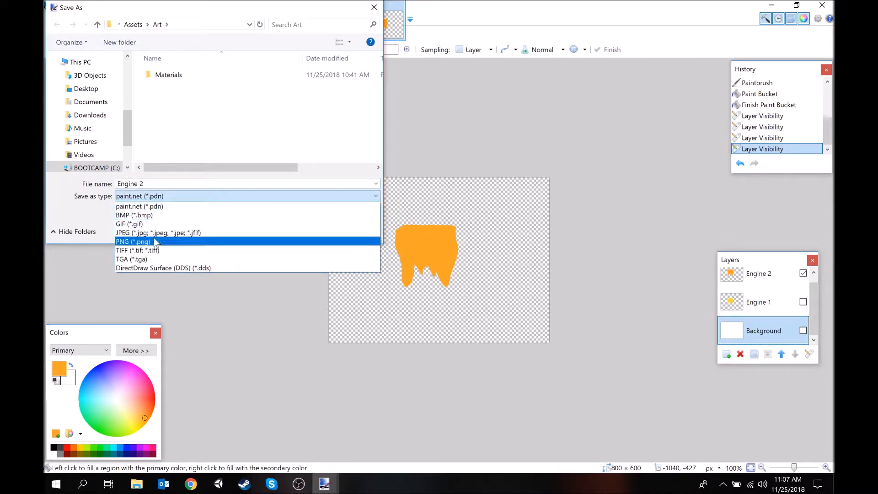
click(152, 230)
click(298, 229)
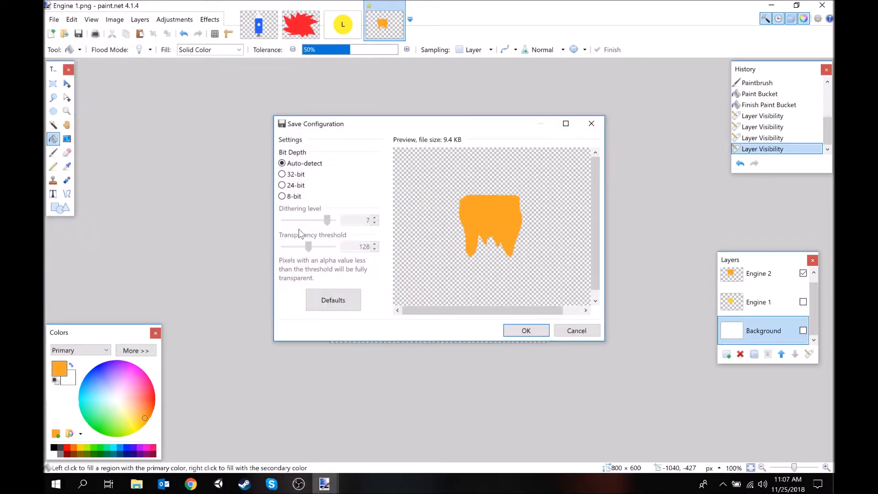
click(525, 330)
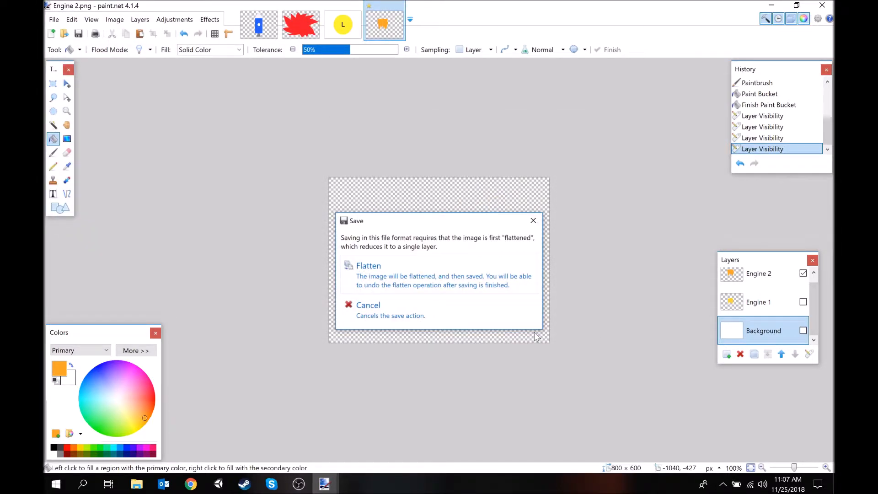
click(398, 282)
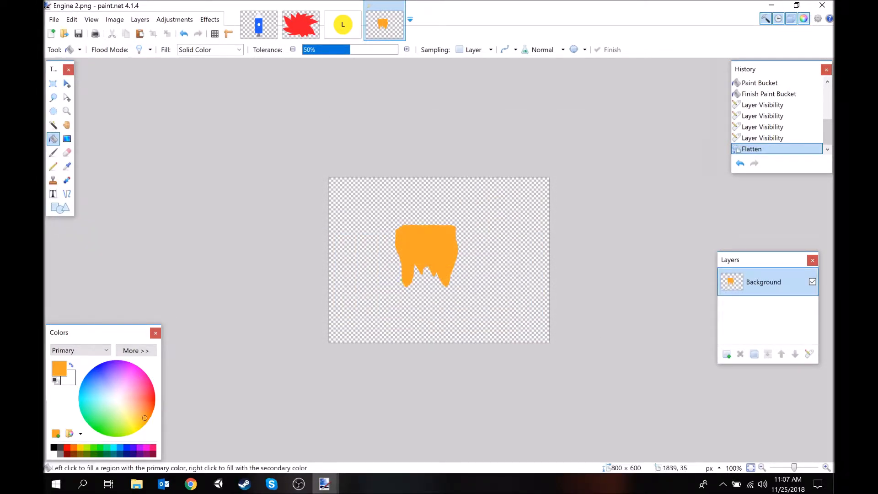
- Switch to Unity and apply the Sprite (2D and UI) texture type to the Engine 1, Engine 2 and landingpad images
click(771, 5)
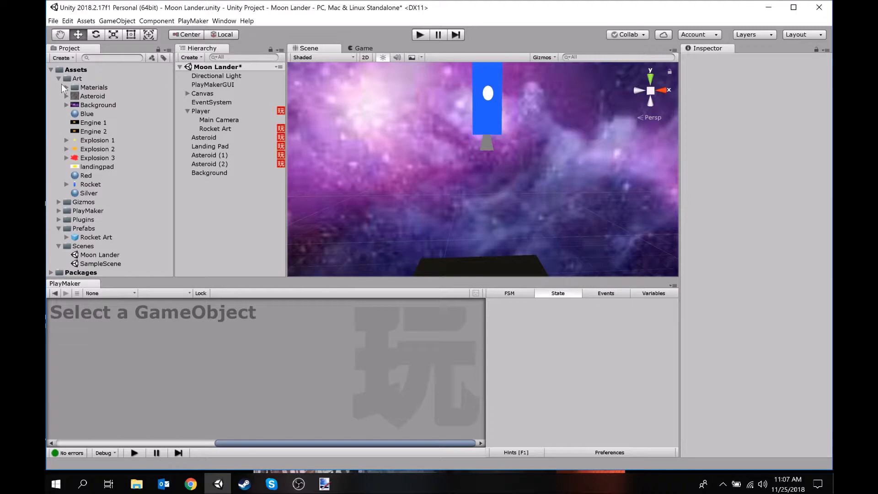
click(88, 127)
shift+click(96, 131)
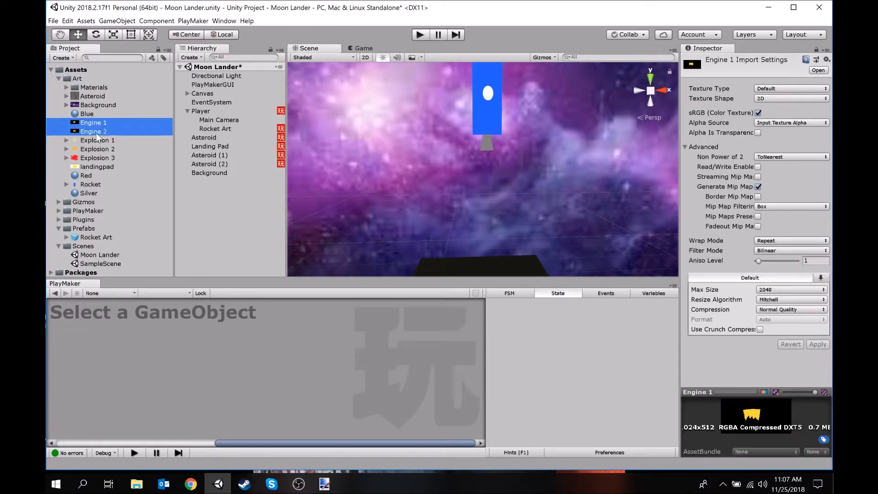
ctrl+click(96, 168)
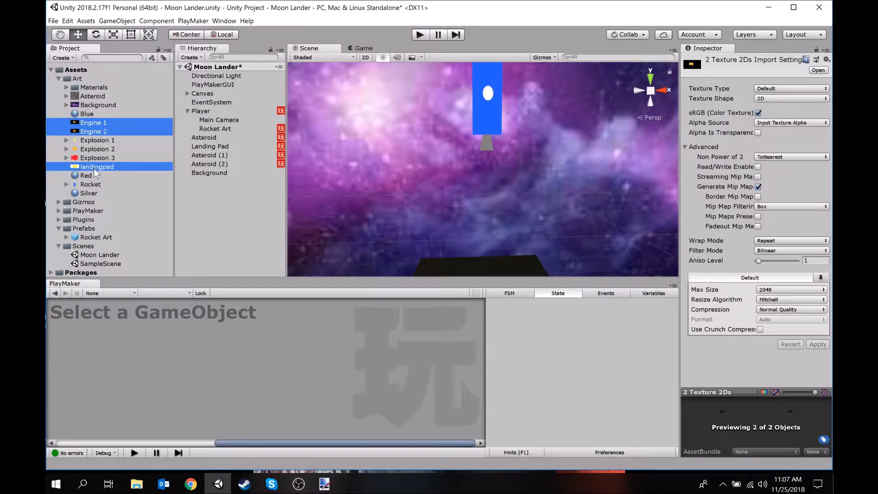
click(770, 90)
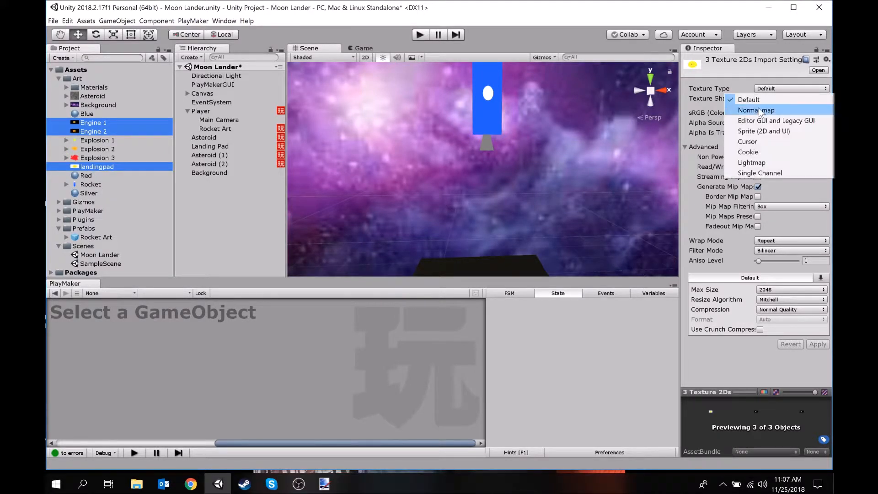
click(753, 133)
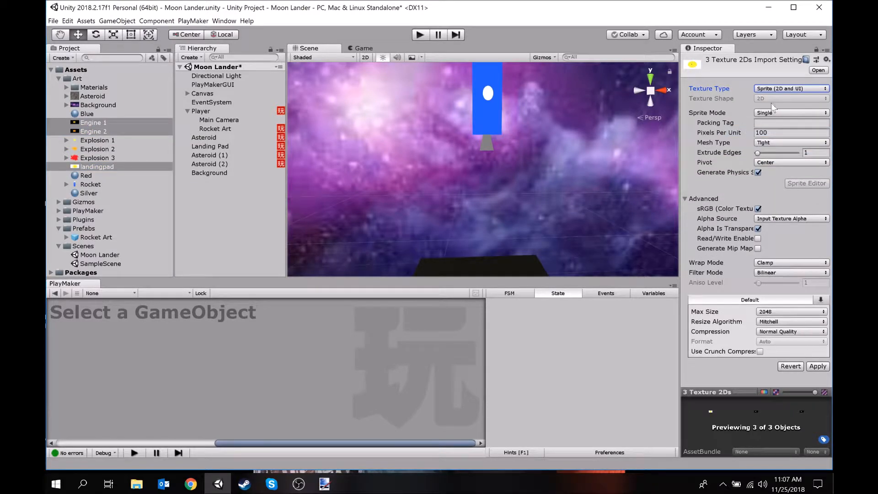
click(824, 367)
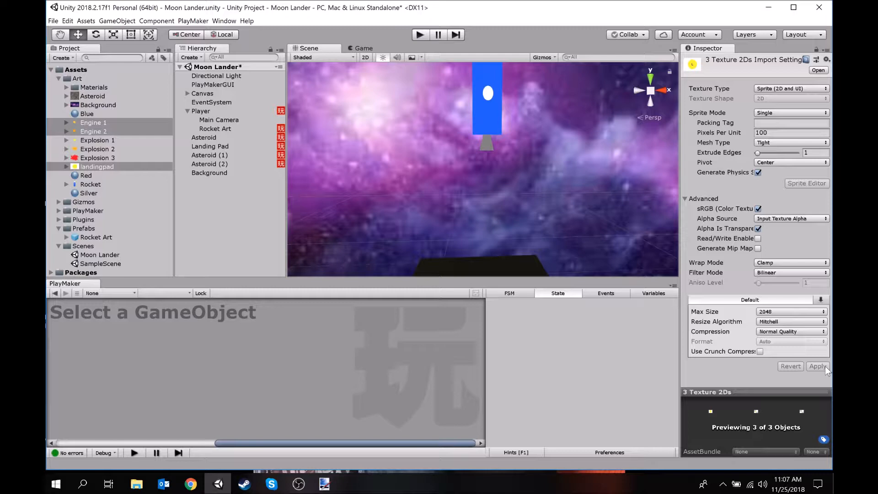
- Add an empty child object named "Art" under the Landing Pad
right_drag(389, 125, 470, 189)
click(470, 169)
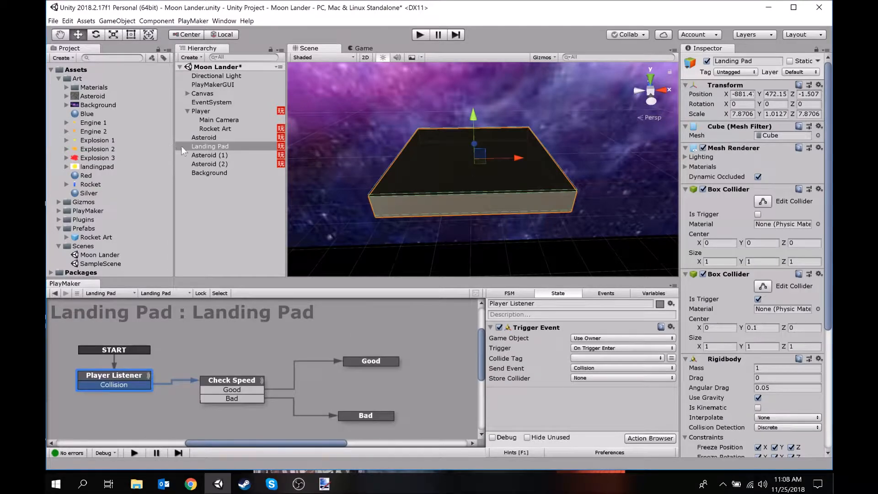
click(202, 148)
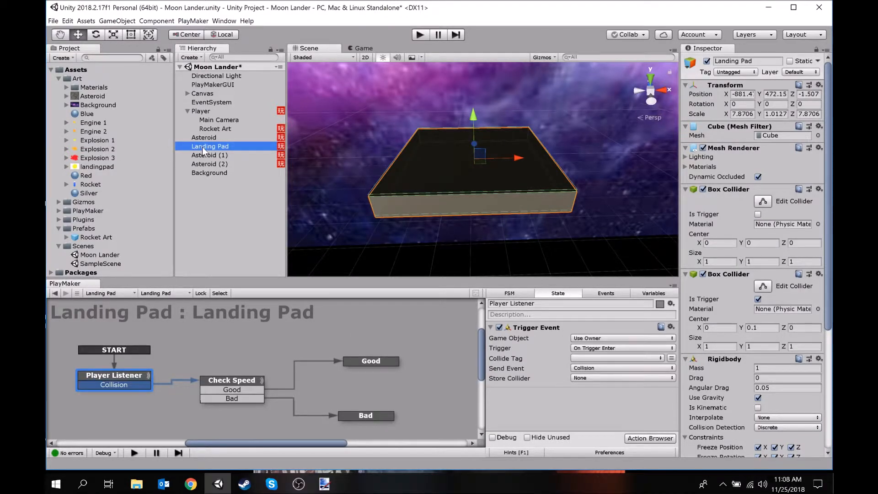
right_click(203, 149)
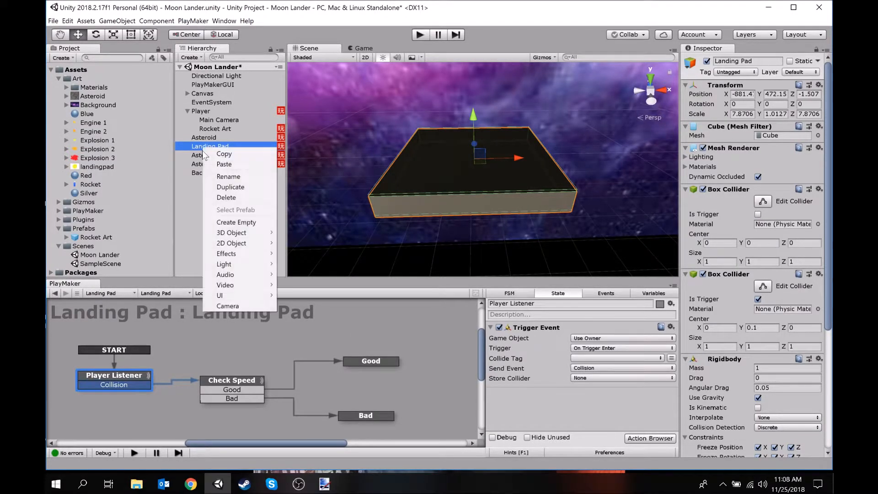
mouse_move(230, 294)
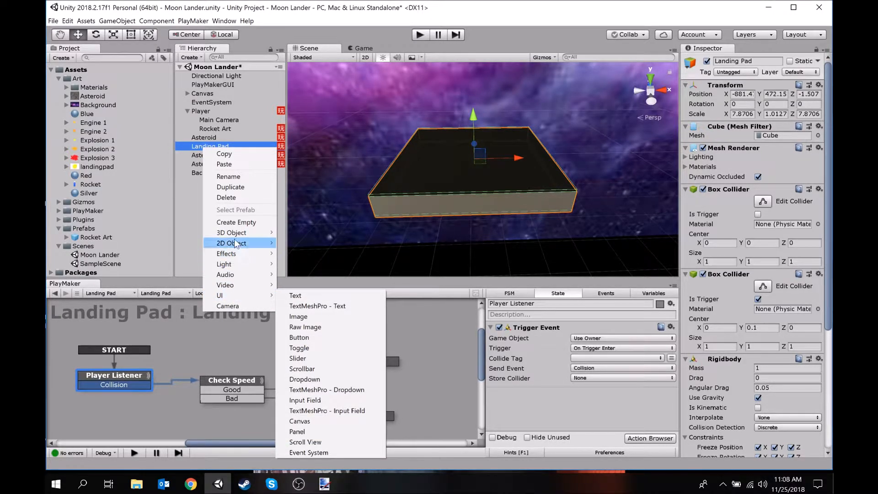
click(236, 222)
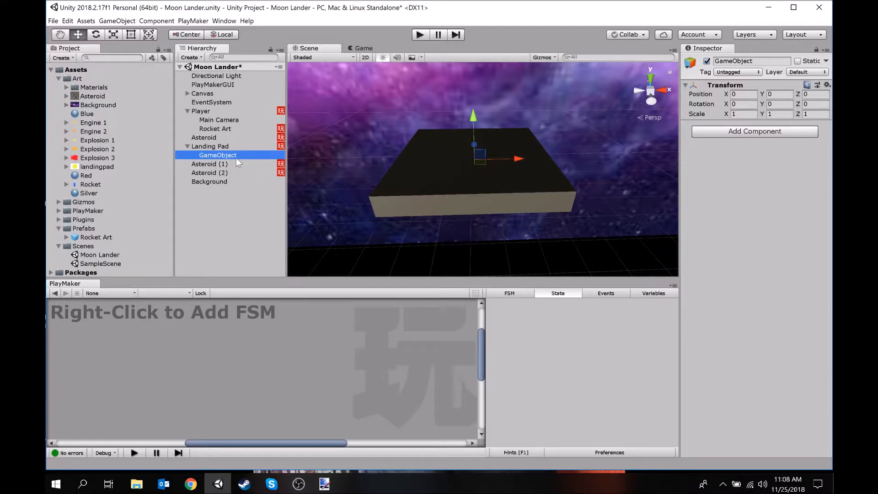
key(F2)
text(Ar)
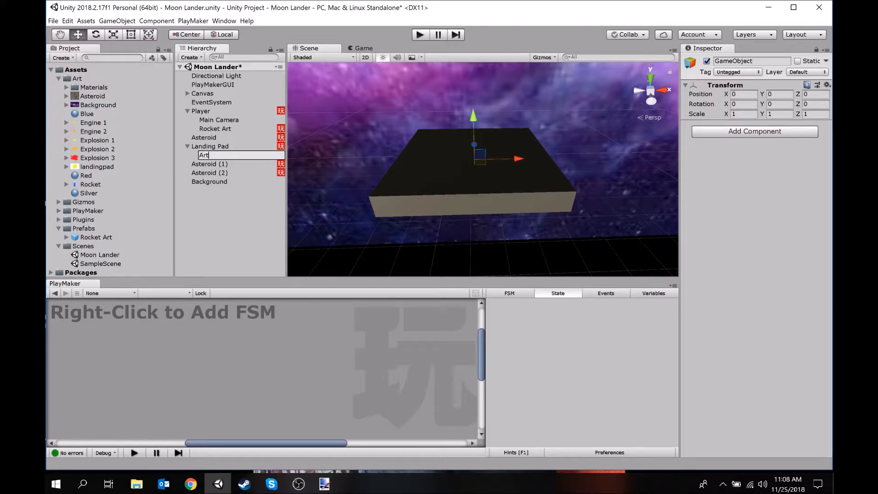
text(t)
key(Return)
- Add a Sprite Renderer to the Landing Pad's Art child and assign it the landingpad sprite
click(774, 131)
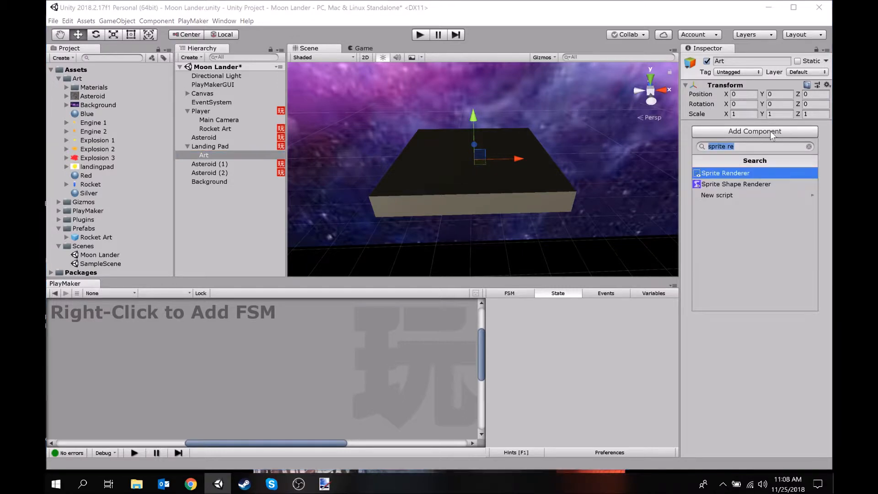
key(Return)
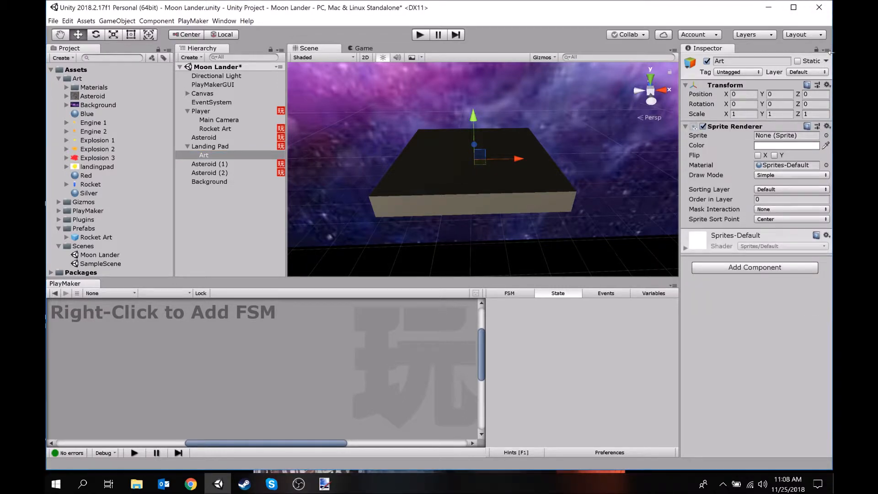
click(825, 135)
text(landi)
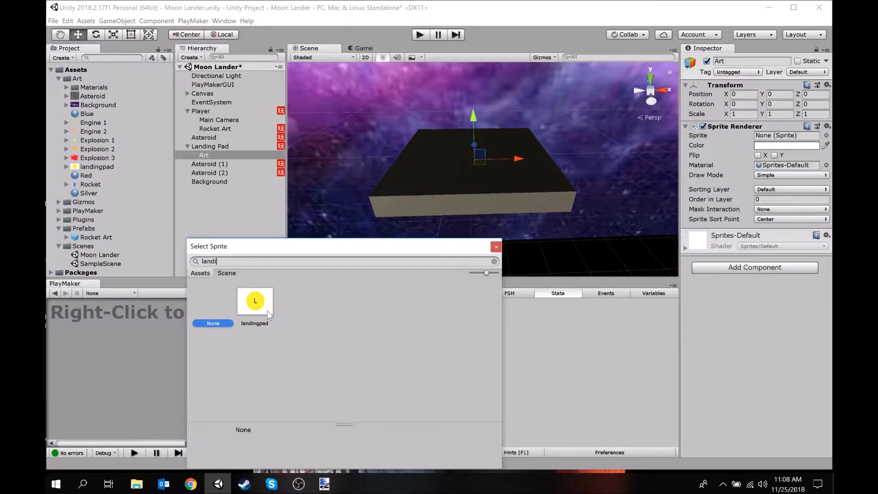
double_click(255, 302)
alt+drag(423, 241, 401, 161)
click(89, 167)
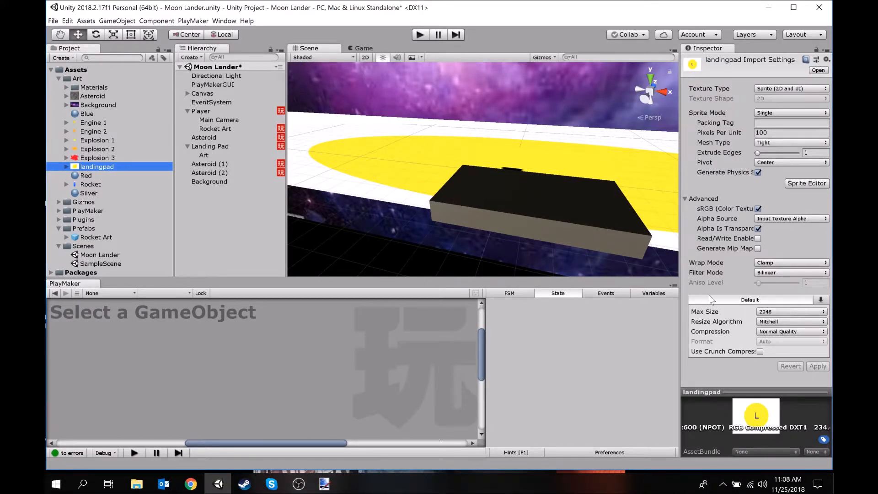
alt+drag(520, 146, 462, 182)
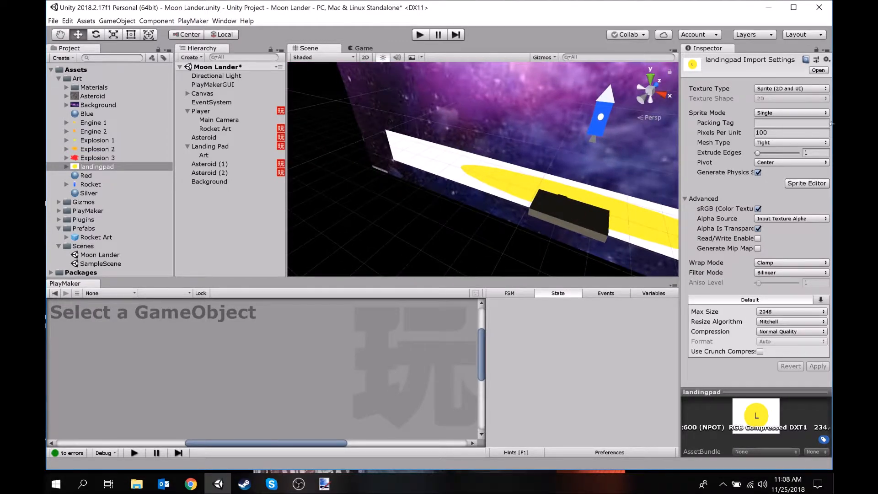
alt+drag(472, 165, 514, 188)
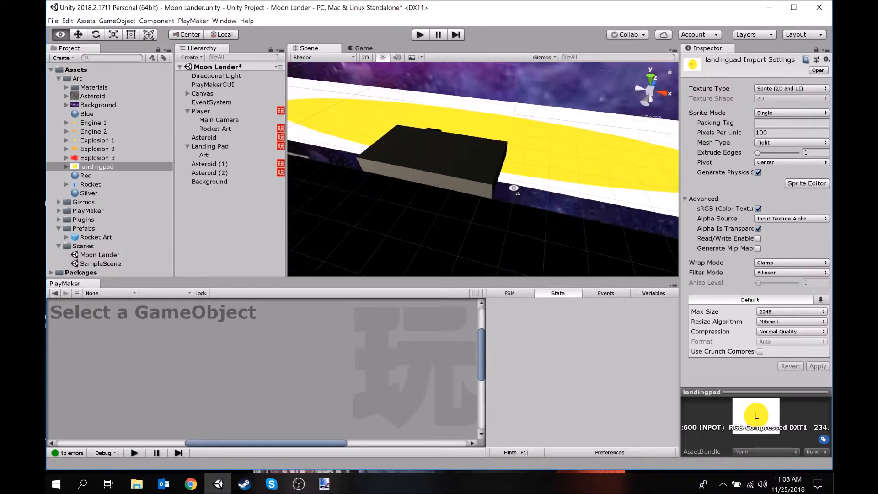
- Try scaling the Art child uniformly down to about 0.75, and delete it from the Landing Pad
click(112, 35)
right_drag(450, 139, 328, 136)
click(202, 155)
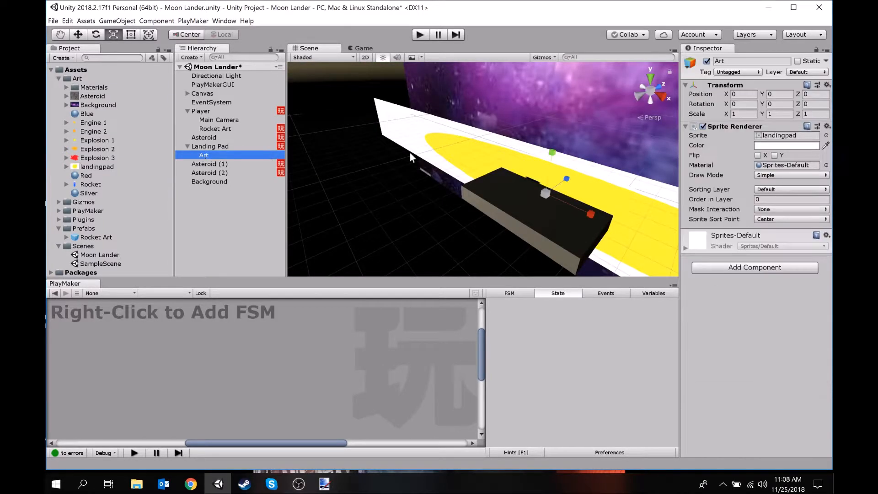
click(531, 190)
click(514, 162)
mouse_move(547, 194)
mouse_down()
mouse_move(505, 200)
mouse_move(532, 196)
mouse_up()
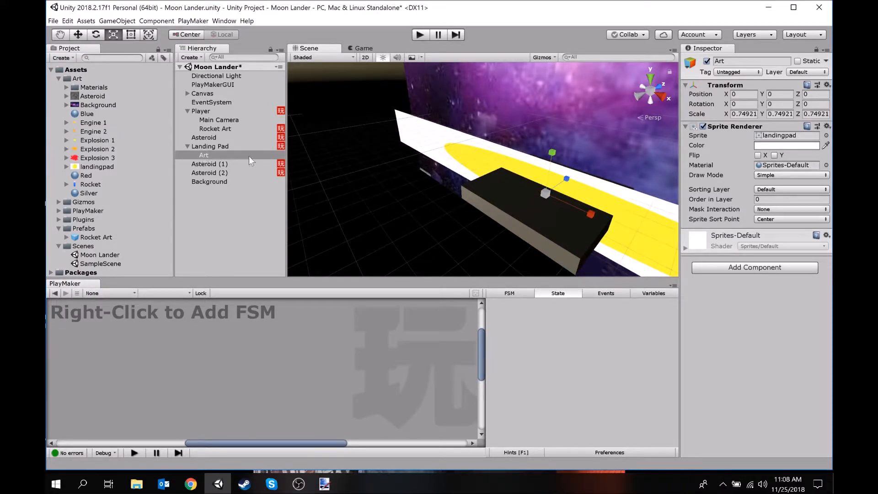
right_click(207, 155)
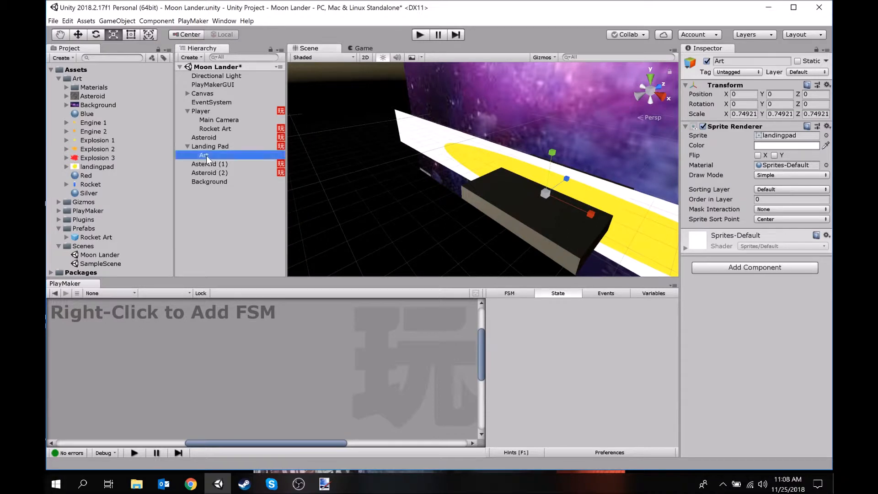
click(224, 206)
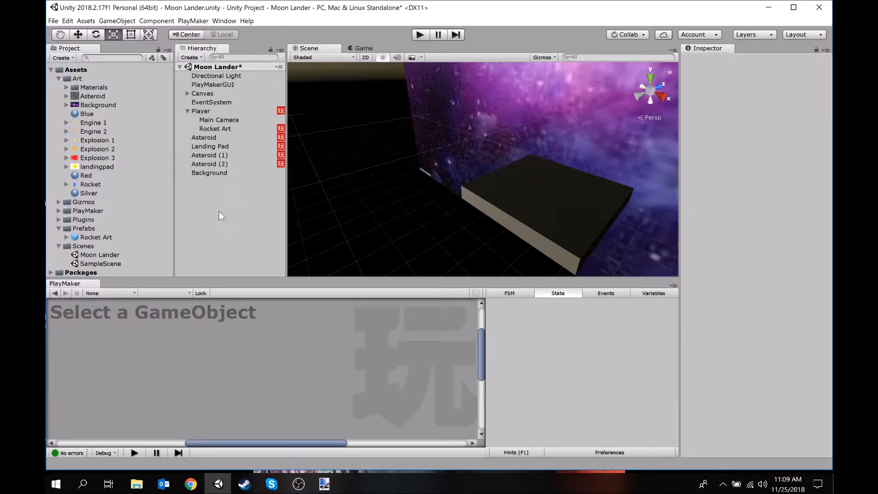
- Create an empty object at the scene's root level and name it "Landing pad Art"
right_click(200, 186)
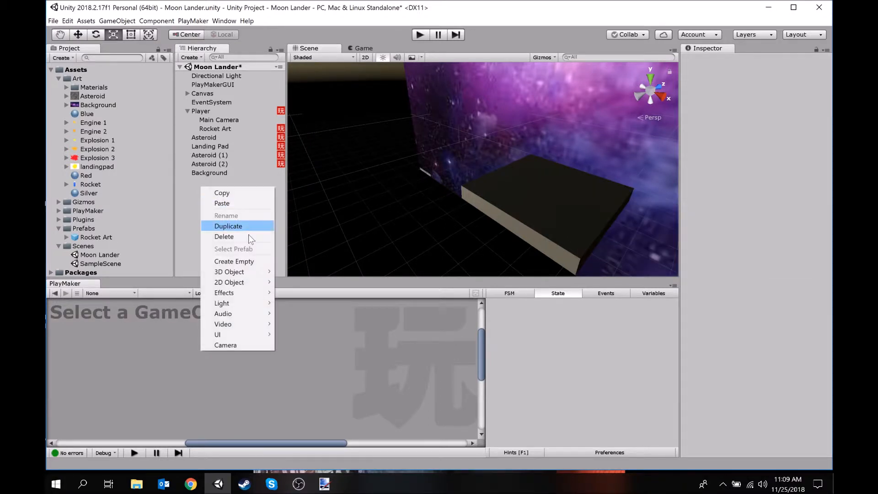
click(235, 262)
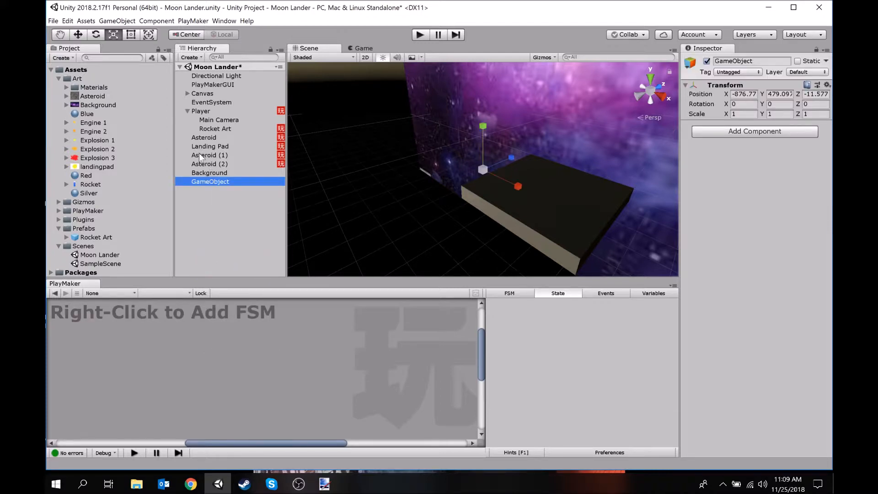
click(218, 146)
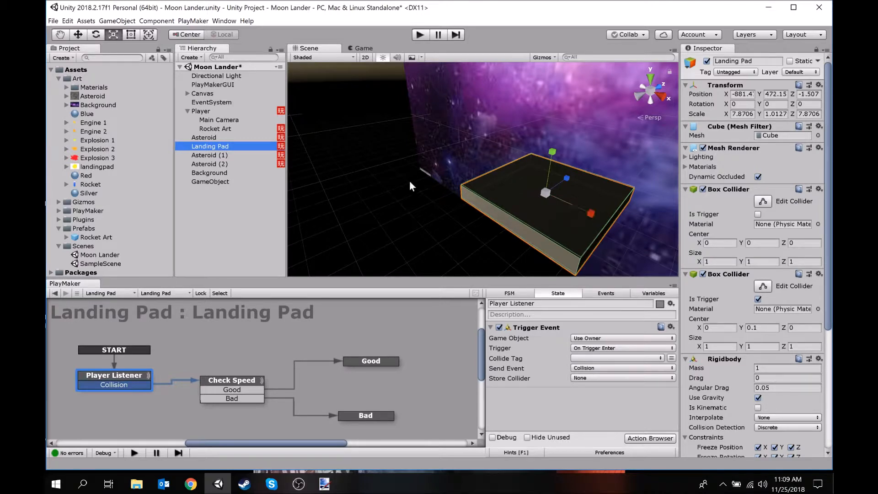
click(215, 181)
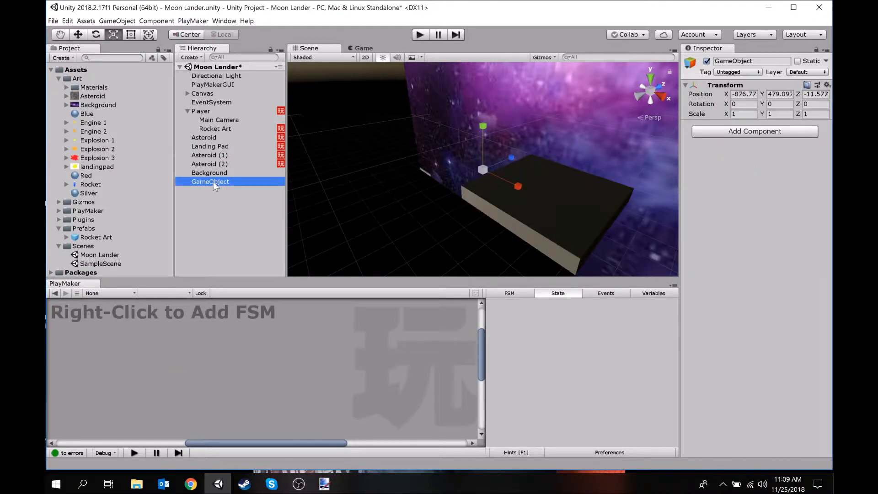
click(213, 182)
text(L)
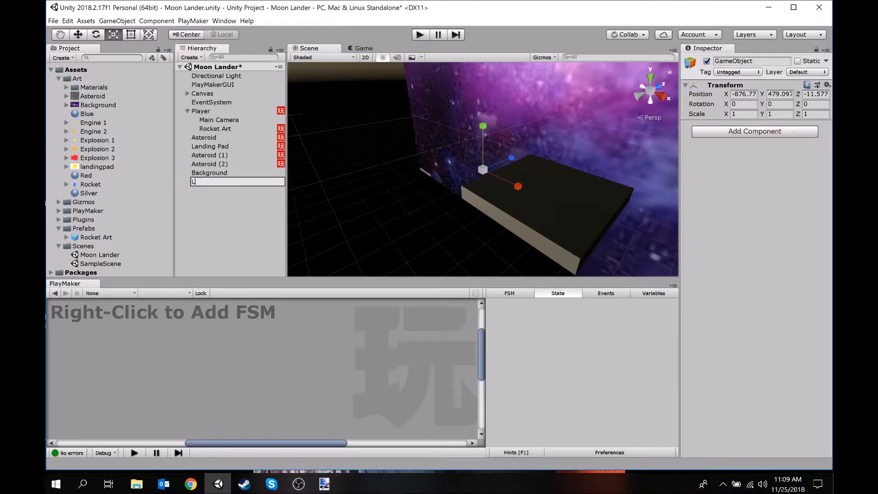
text(anding pad Art)
key(Return)
- Add a Sprite Renderer to the "Landing pad Art" object and assign it the landingpad sprite
click(746, 127)
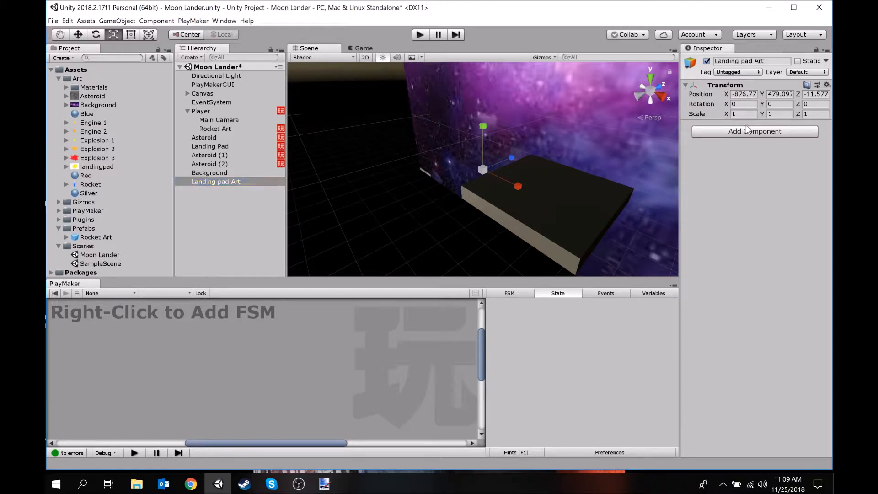
click(742, 136)
key(Return)
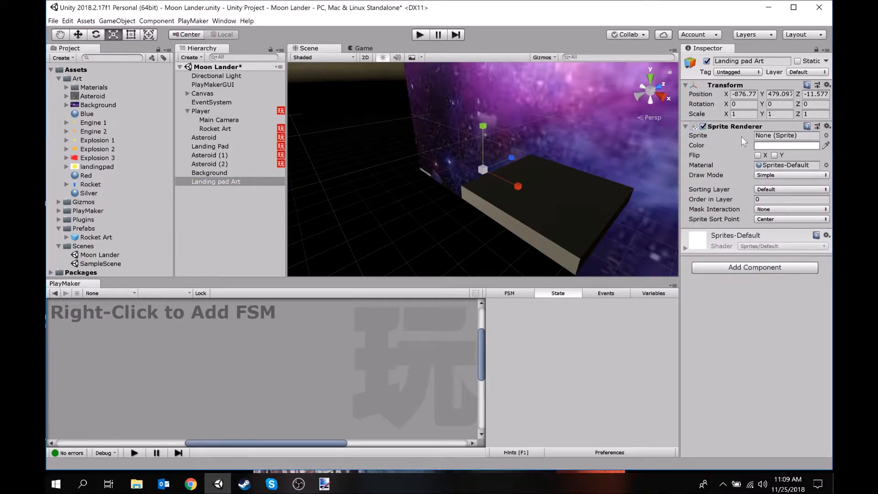
click(827, 135)
text(lan)
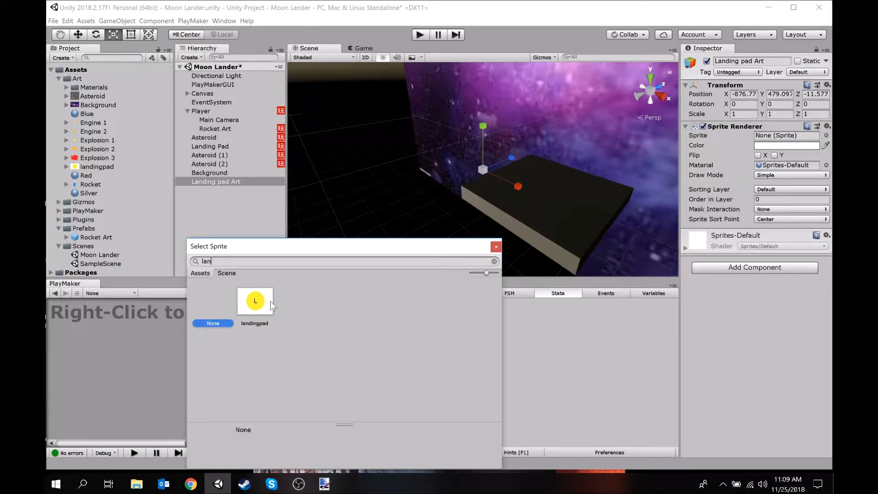
double_click(255, 301)
scroll(558, 146, down, 10)
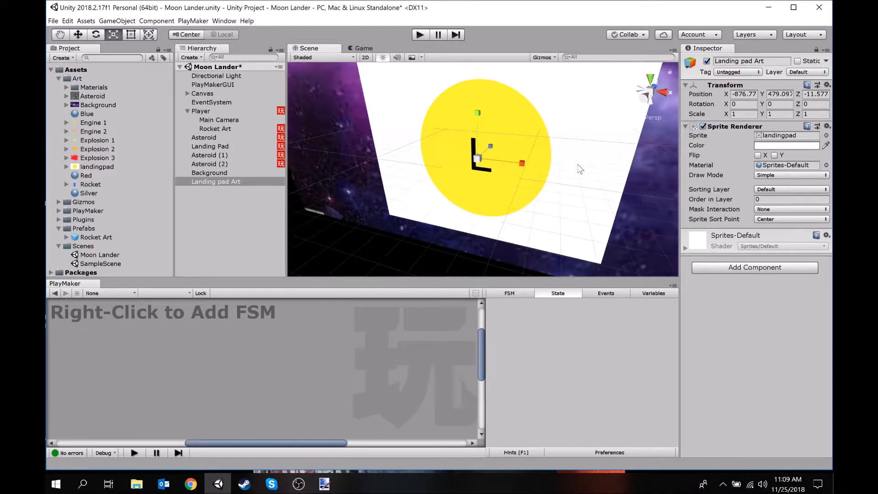
- Lay the "Landing pad Art" sprite flat by setting its X rotation to 90
key(e)
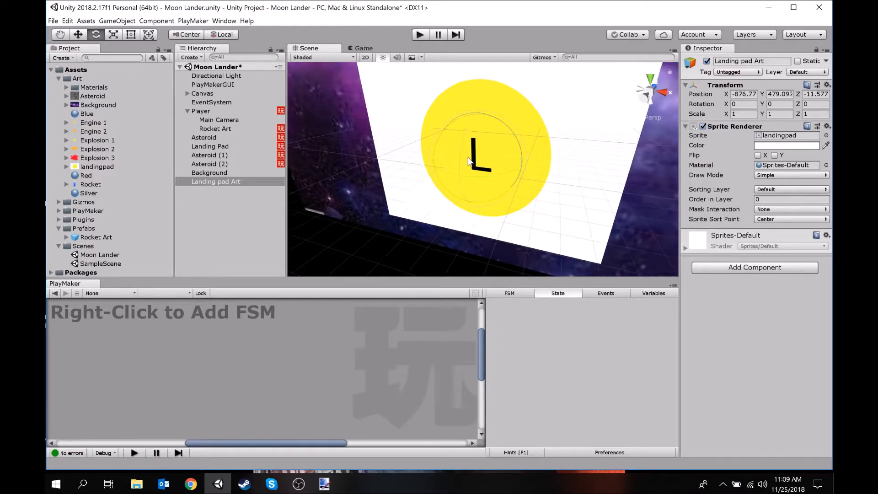
drag(458, 166, 494, 14)
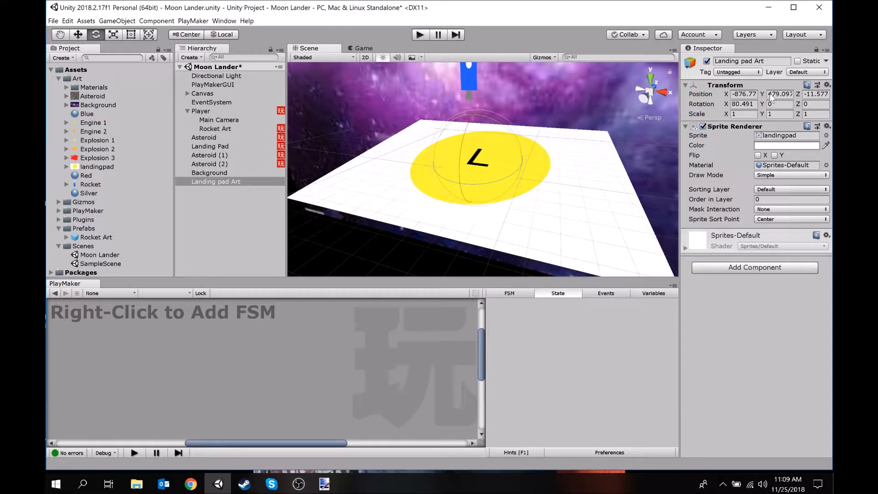
click(737, 105)
text(90)
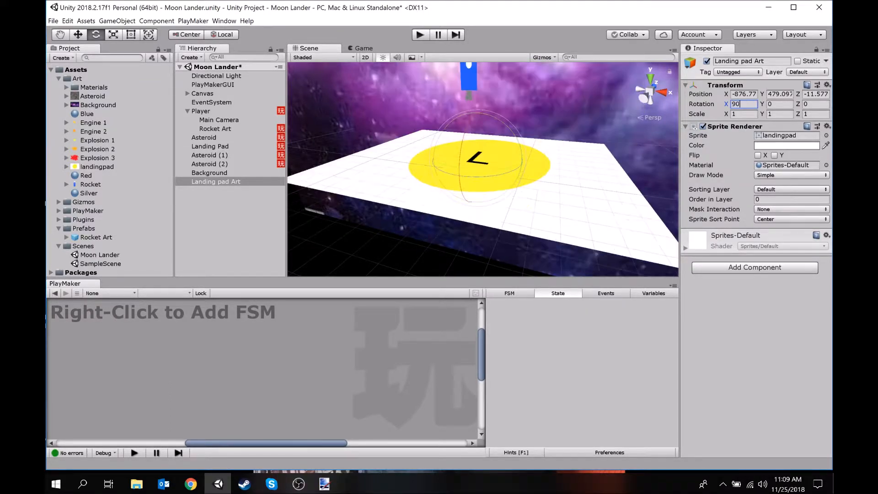
alt+drag(476, 151, 607, 145)
key(s)
right_drag(606, 145, 623, 158)
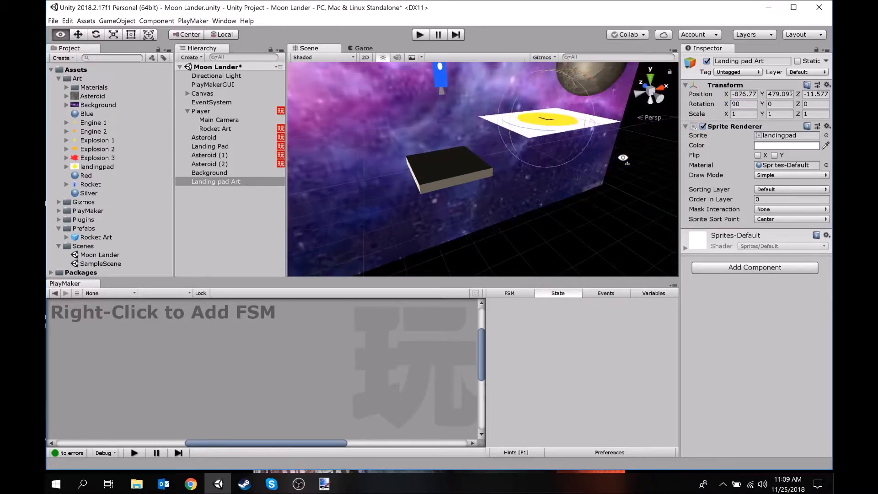
- Move the "Landing pad Art" sprite over the pad and lower it onto the top surface, at about X -881.35, Y 472.71
key(w)
drag(579, 106, 466, 118)
alt+drag(487, 115, 316, 124)
drag(412, 105, 517, 102)
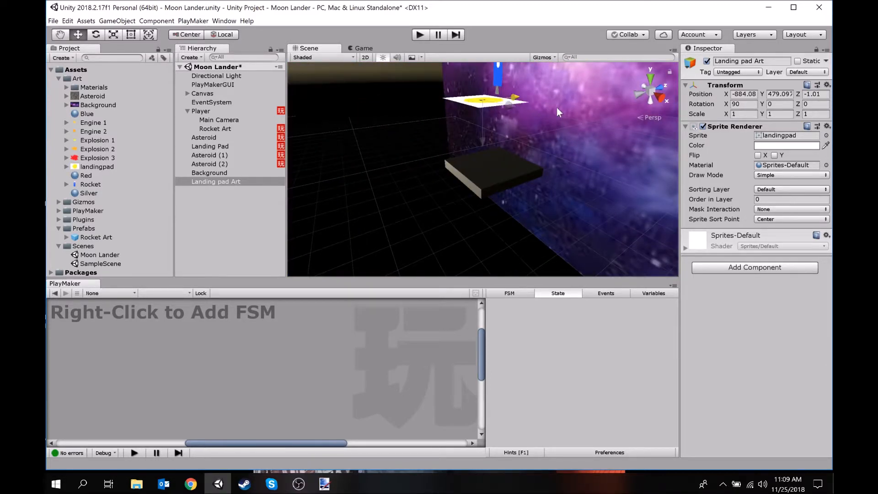
mouse_move(484, 140)
mouse_down()
mouse_move(485, 203)
mouse_move(493, 186)
mouse_move(474, 128)
mouse_up()
right_drag(475, 128, 554, 203)
key(w)
drag(551, 193, 548, 234)
key(d)
right_drag(603, 174, 553, 209)
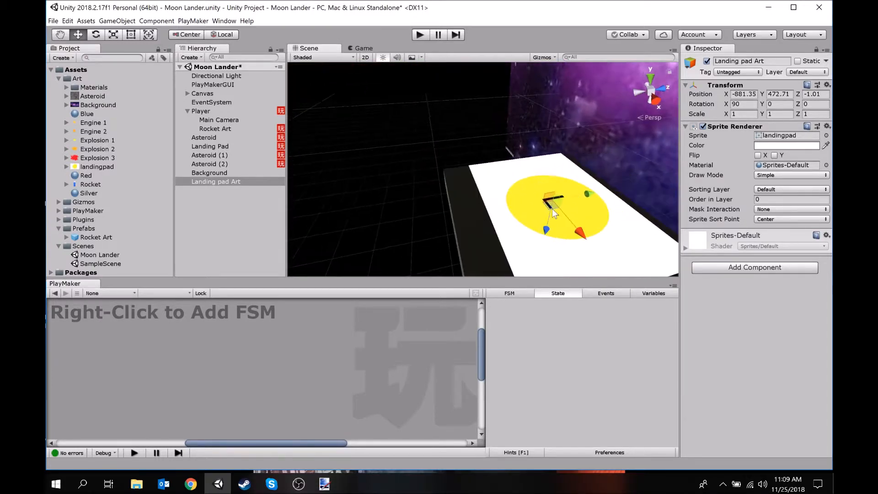
- Shift the "Landing pad Art" sprite along the pad's depth to a Z position of about -1.6
drag(585, 195, 715, 201)
right_drag(715, 200, 724, 196)
right_drag(573, 187, 603, 137)
drag(494, 157, 502, 155)
- Fine-tune the sprite's height just above the pad by setting its Y position to 472.7
click(779, 97)
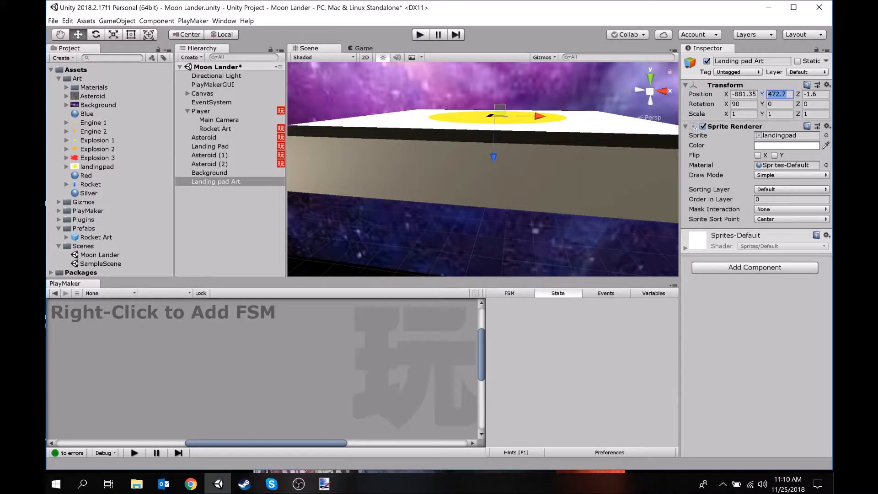
click(785, 94)
key(BackSpace)
text(5)
key(BackSpace)
text(6)
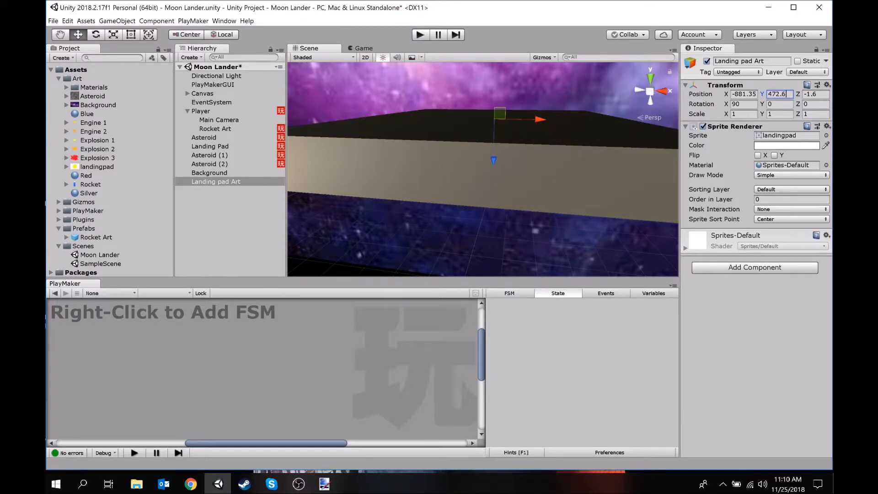
key(BackSpace)
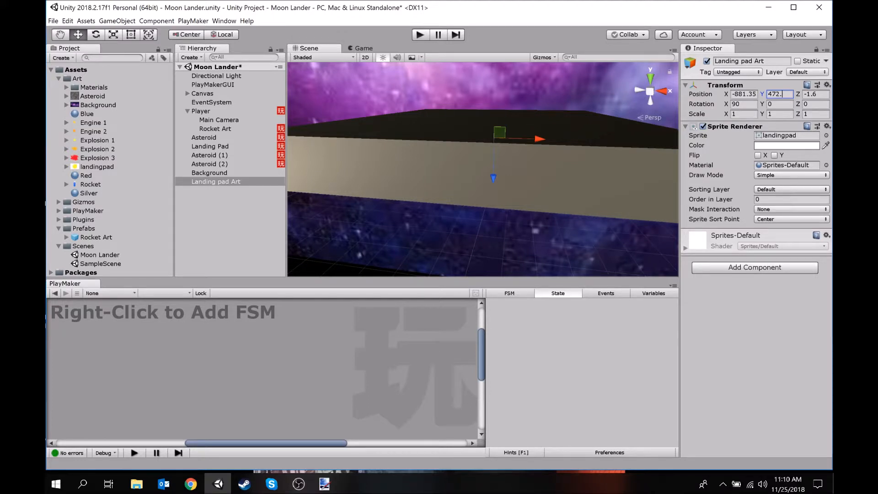
text(7)
alt+drag(544, 256, 532, 117)
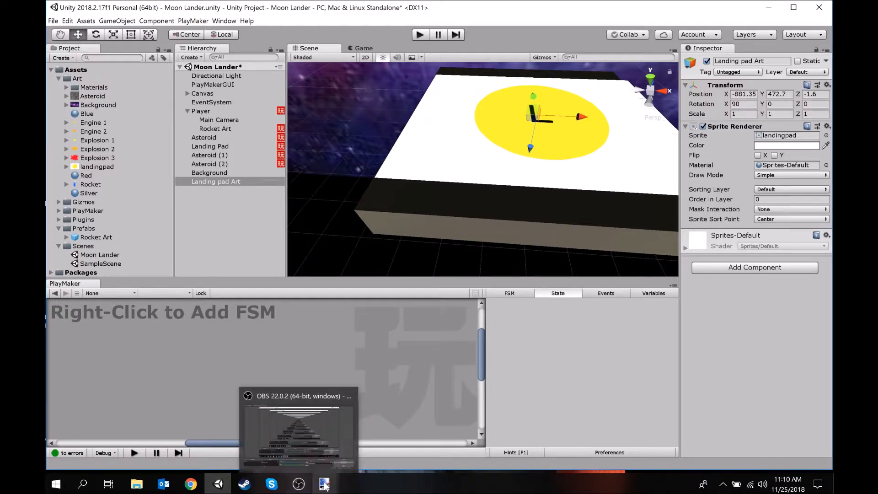
- Switch to landingpad.png in paint.net, revert the flattening and hide the white Background layer
mouse_move(324, 484)
click(374, 433)
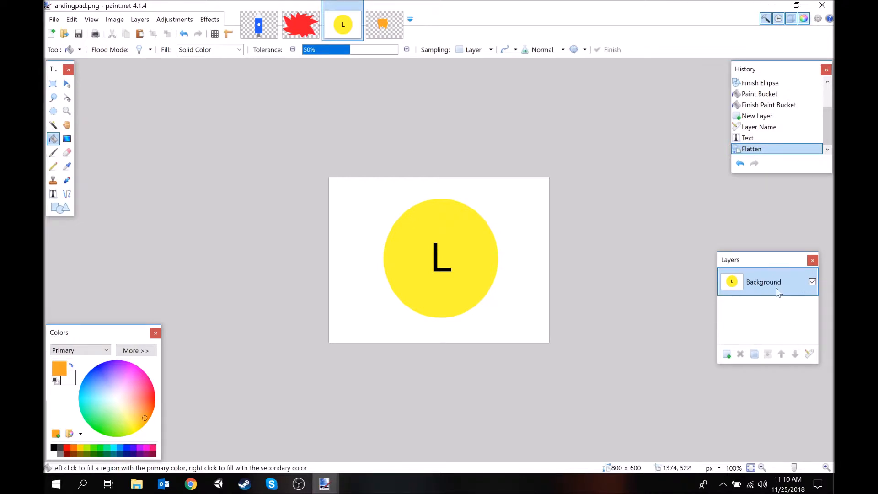
click(748, 138)
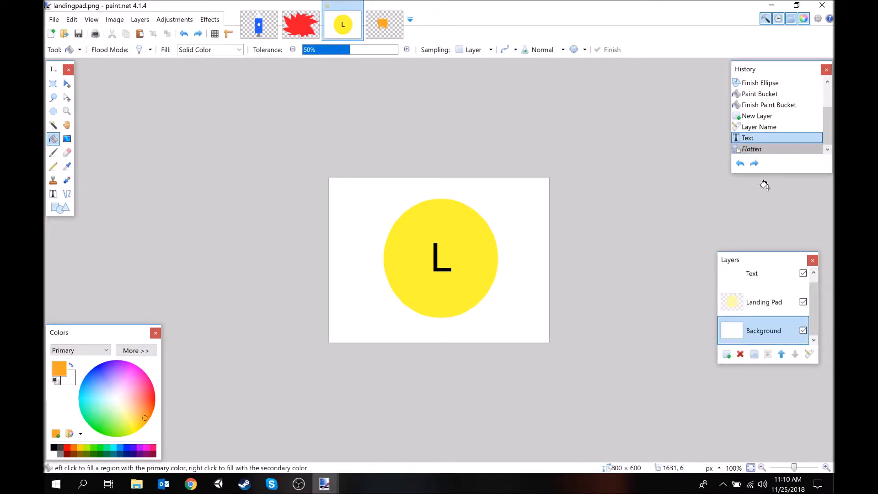
click(803, 330)
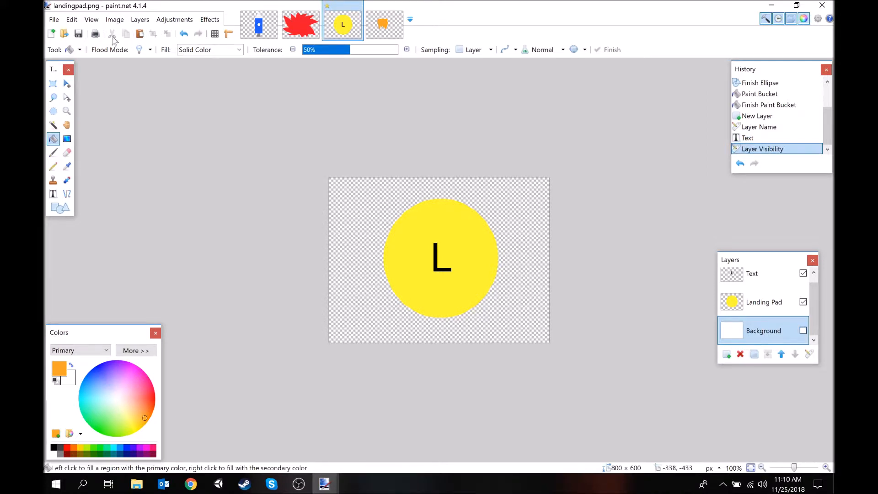
- Save the transparent image as PNG over landingpad.png in the Art folder, keeping the save settings and flattening the layers
click(54, 19)
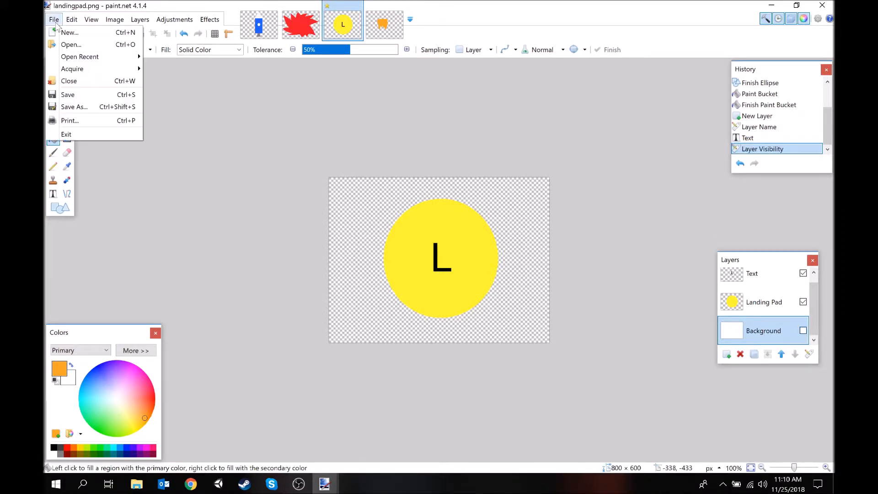
click(74, 107)
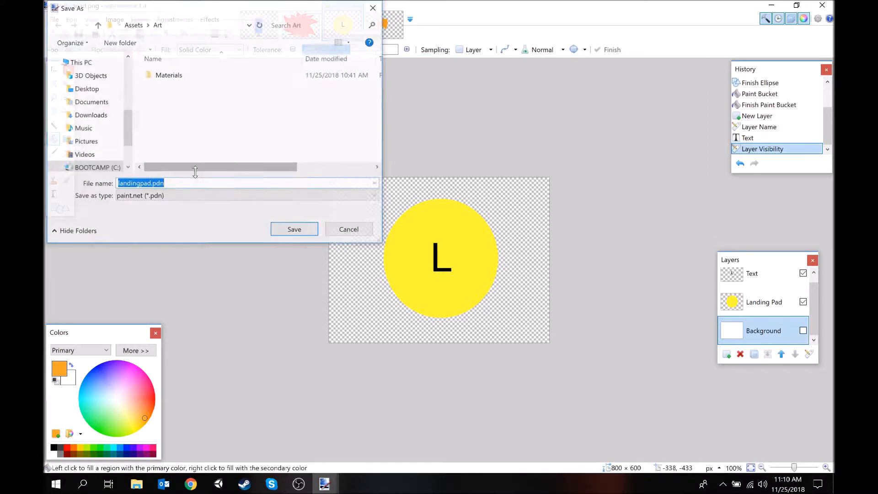
click(143, 196)
click(145, 241)
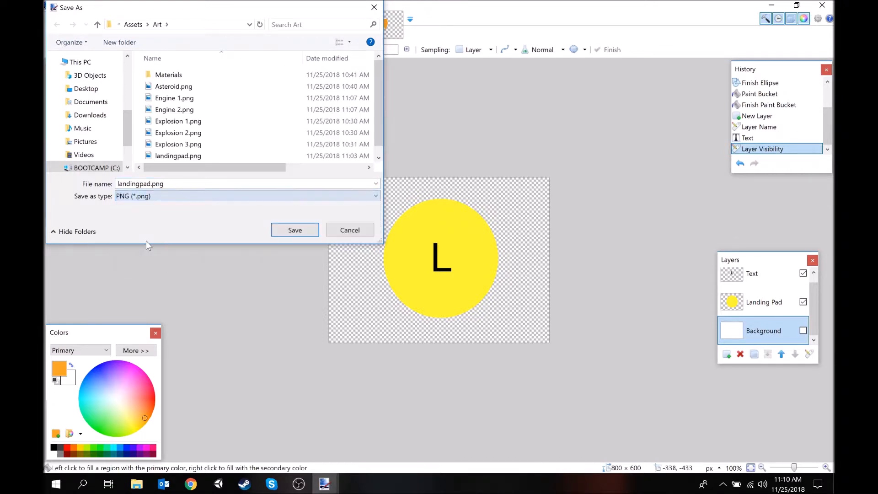
click(179, 157)
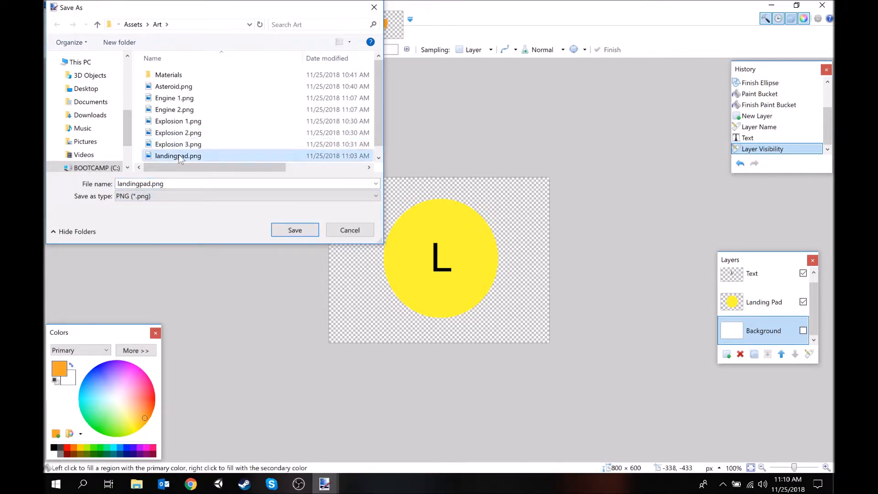
click(295, 230)
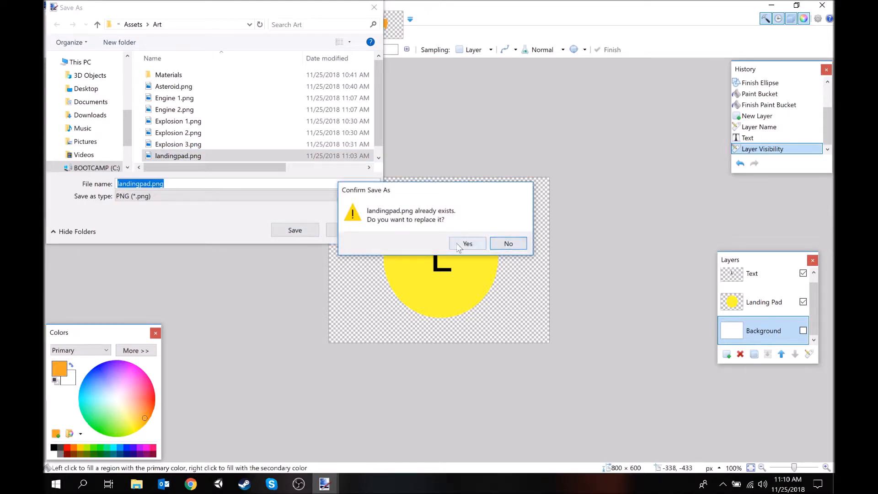
click(459, 245)
click(526, 330)
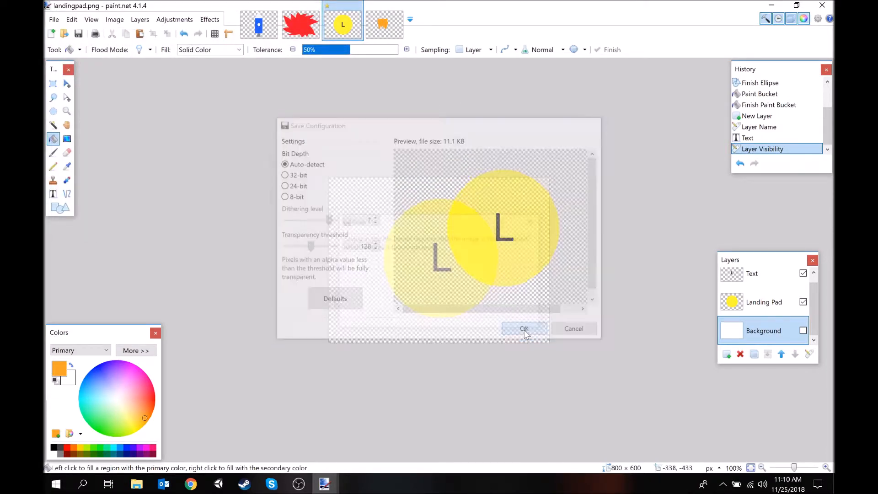
click(424, 288)
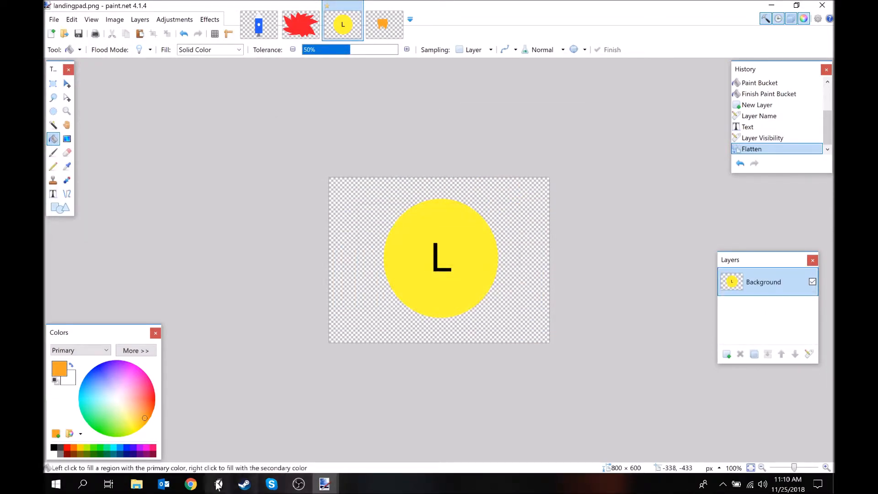
- Switch back to Unity and make "Landing pad Art" a child of the Landing Pad object
click(219, 483)
alt+drag(555, 162, 457, 82)
right_drag(457, 82, 544, 131)
key(w)
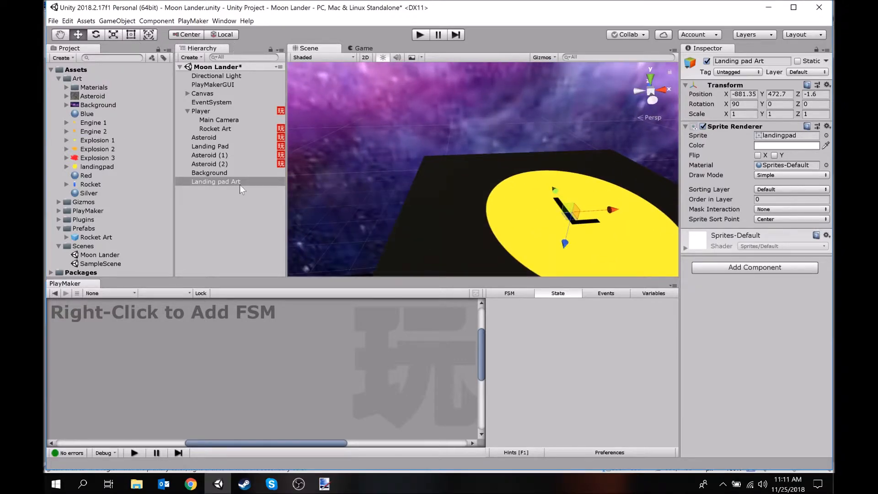
click(212, 180)
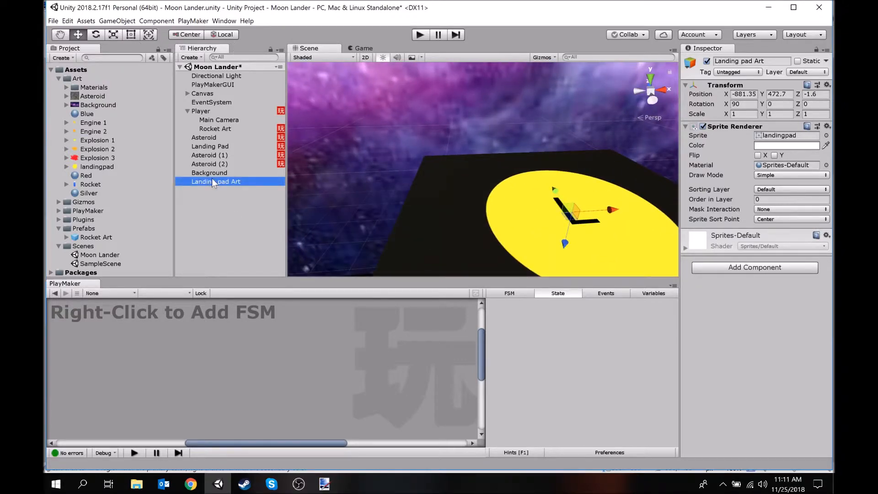
drag(213, 182, 215, 147)
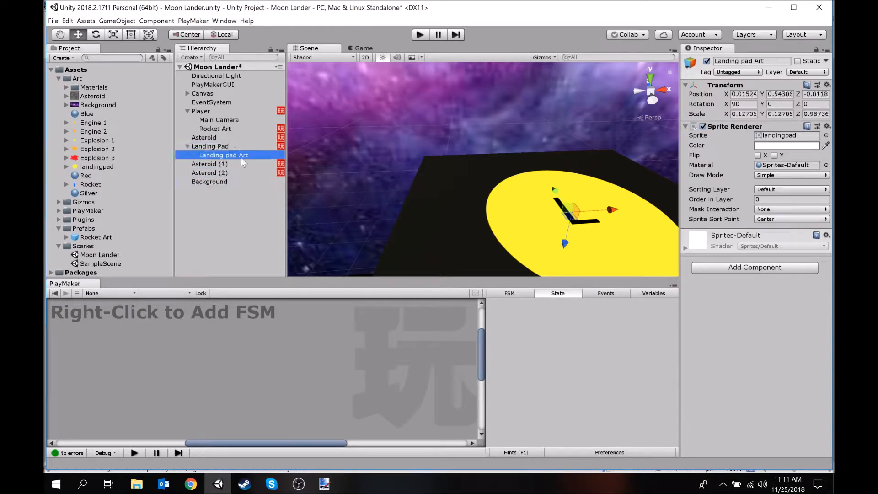
key(d)
right_drag(518, 156, 518, 157)
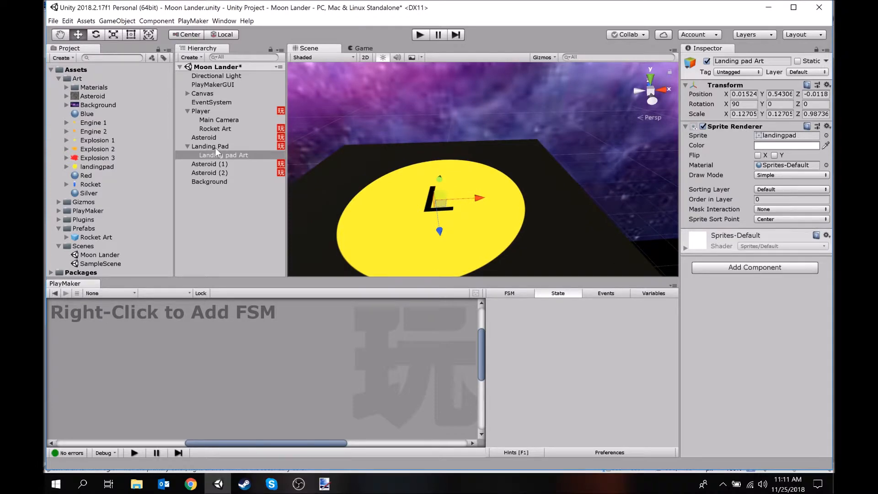
- Add a Point Light as a child of Landing Pad and raise it above the pad to a Y position of about 3.2
click(211, 147)
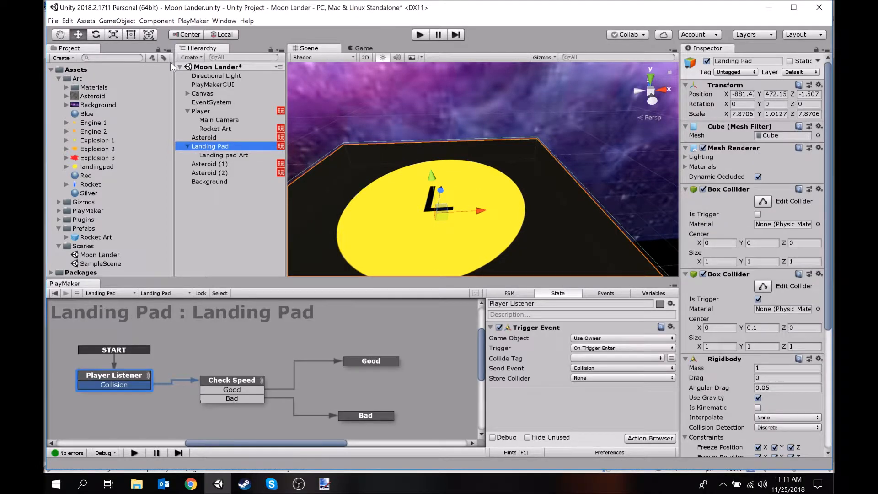
right_click(212, 148)
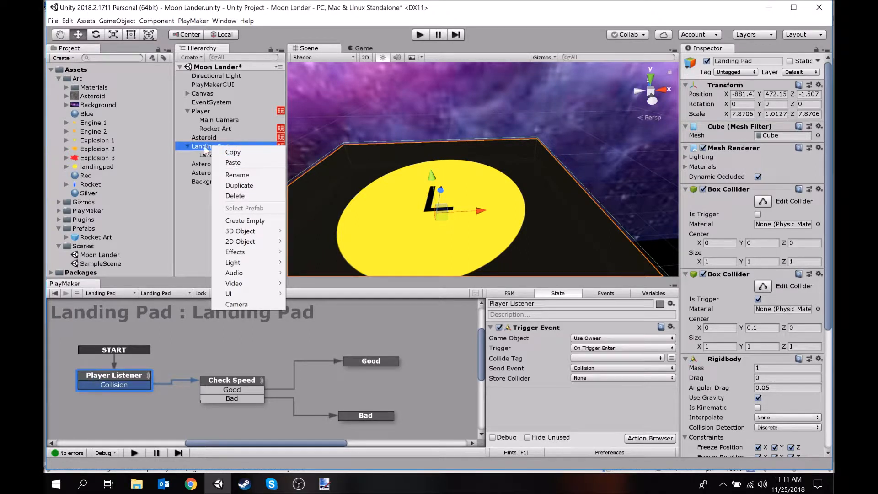
mouse_move(262, 264)
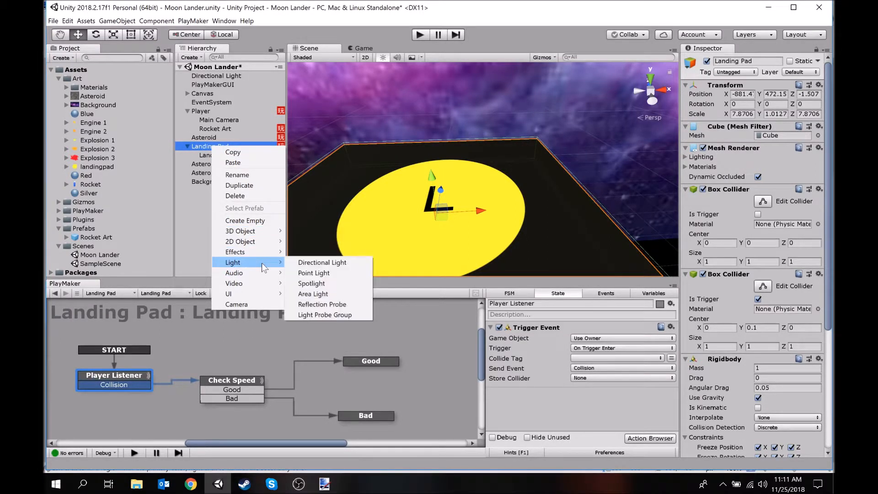
click(310, 273)
right_drag(492, 141, 297, 165)
key(s)
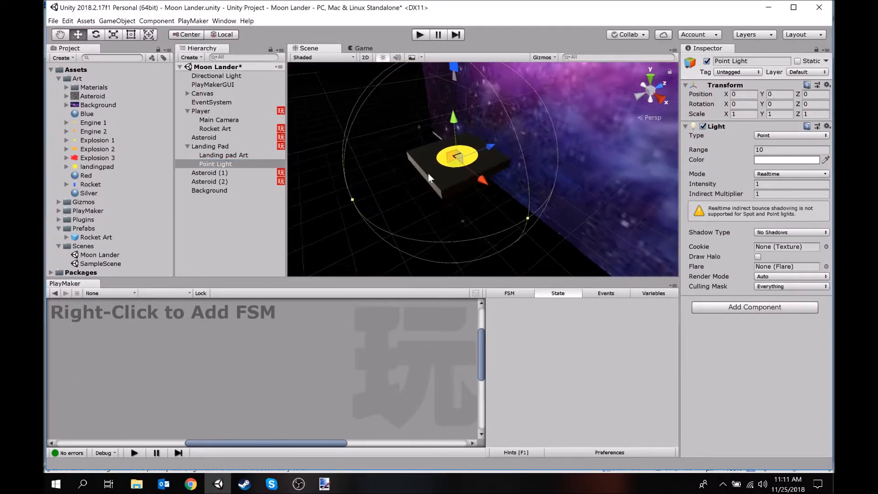
drag(454, 134, 455, 93)
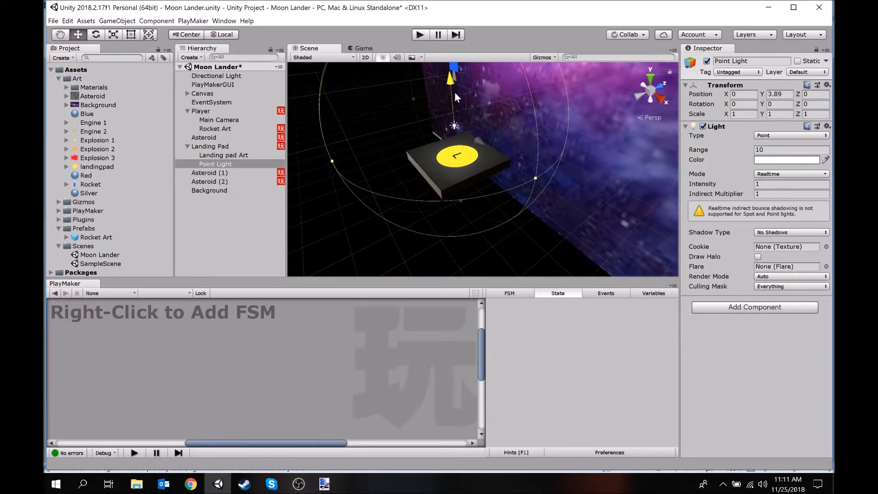
right_drag(473, 106, 492, 177)
key(a)
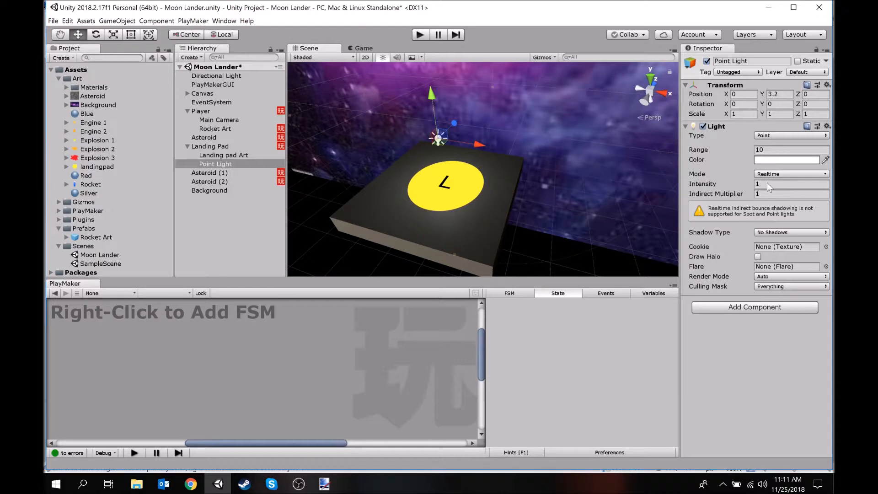
- Try a purple and a white color on the Point Light, and set it to pale yellow, E9F370
click(774, 160)
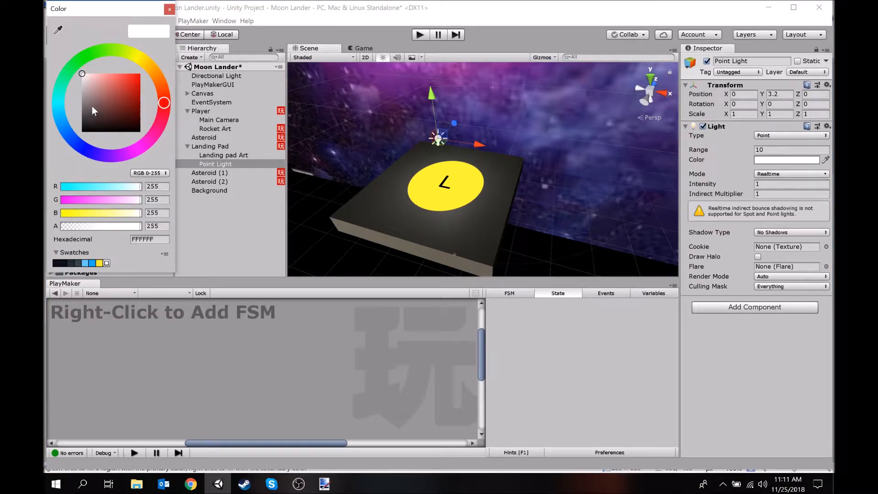
drag(94, 157, 134, 92)
drag(61, 109, 114, 151)
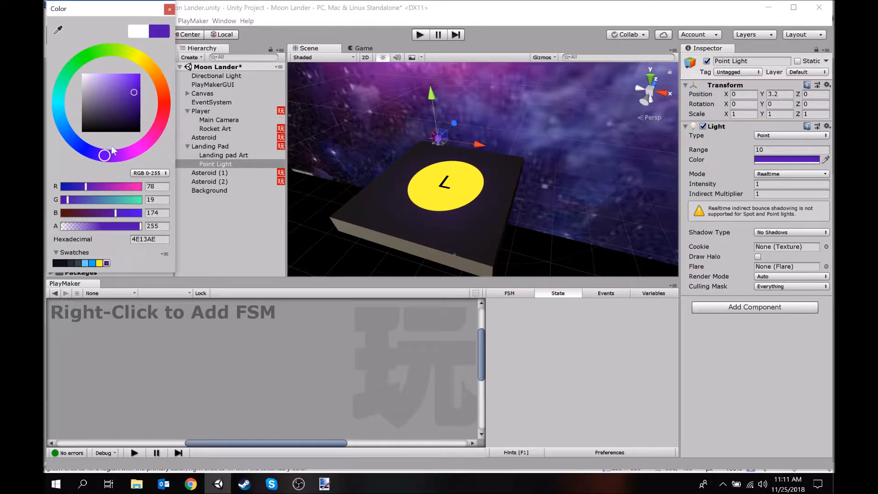
click(82, 75)
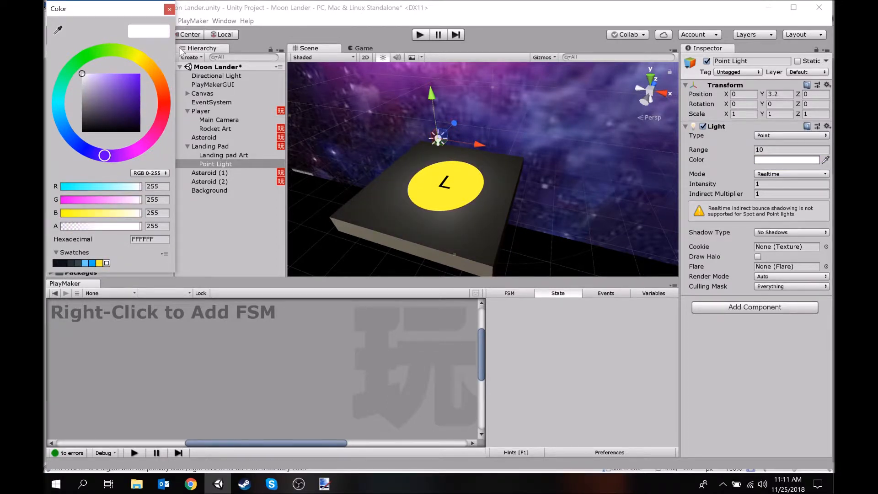
click(132, 55)
drag(132, 55, 115, 78)
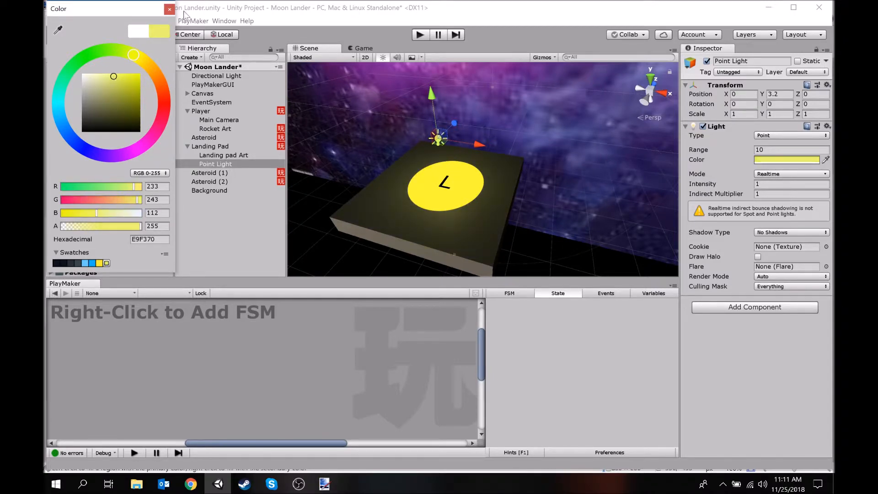
click(169, 9)
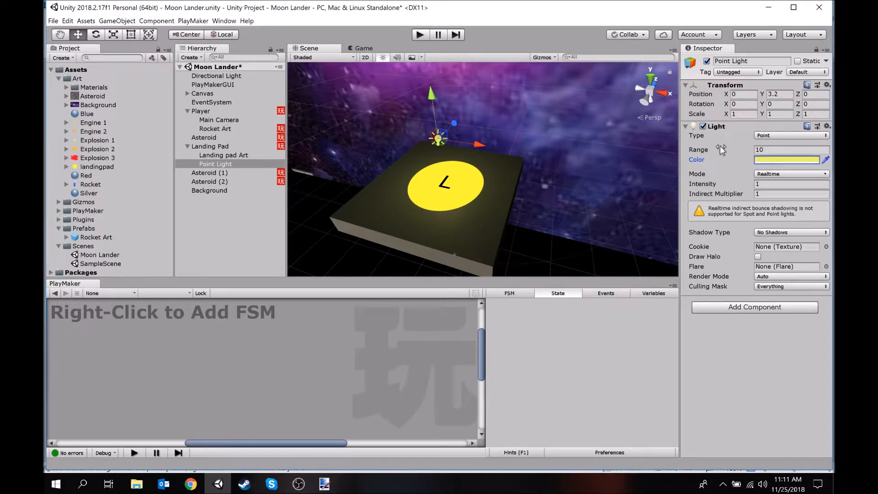
- Adjust the Point Light's range to about 10.85 and leave its intensity at 1
drag(723, 153, 777, 153)
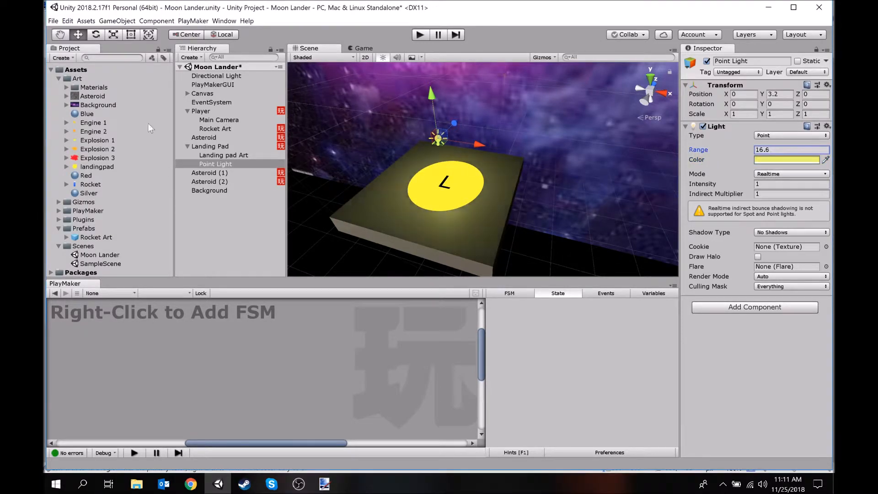
drag(292, 121, 731, 150)
drag(724, 183, 727, 185)
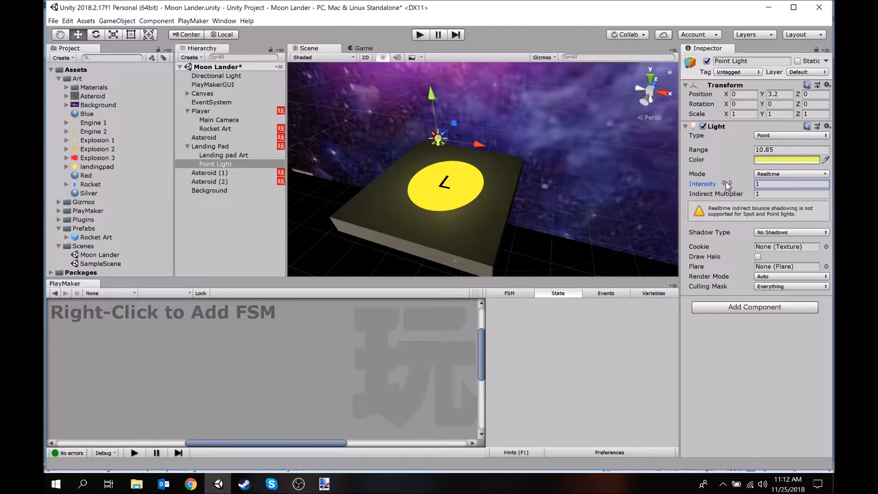
- Raise the Point Light higher above the landing pad, to a Y position of about 3.78
right_drag(359, 168, 363, 125)
mouse_move(409, 150)
mouse_down()
mouse_move(415, 92)
mouse_move(421, 175)
mouse_move(418, 137)
mouse_up()
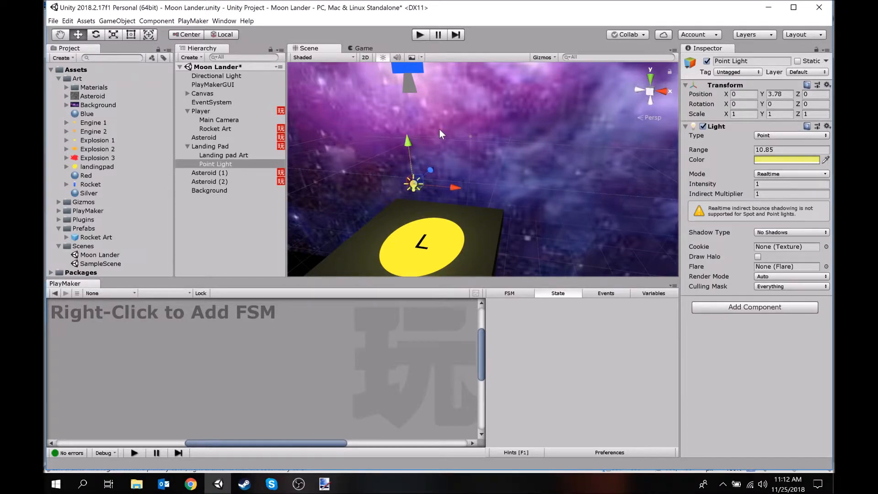
right_drag(440, 95, 619, 147)
key(d)
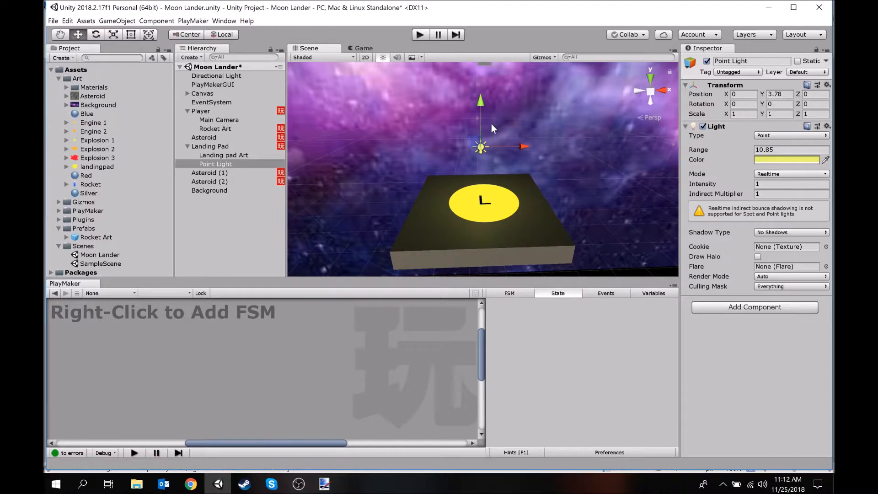
- Duplicate the Rocket Art object under Player
right_drag(447, 162, 471, 125)
key(d)
click(187, 147)
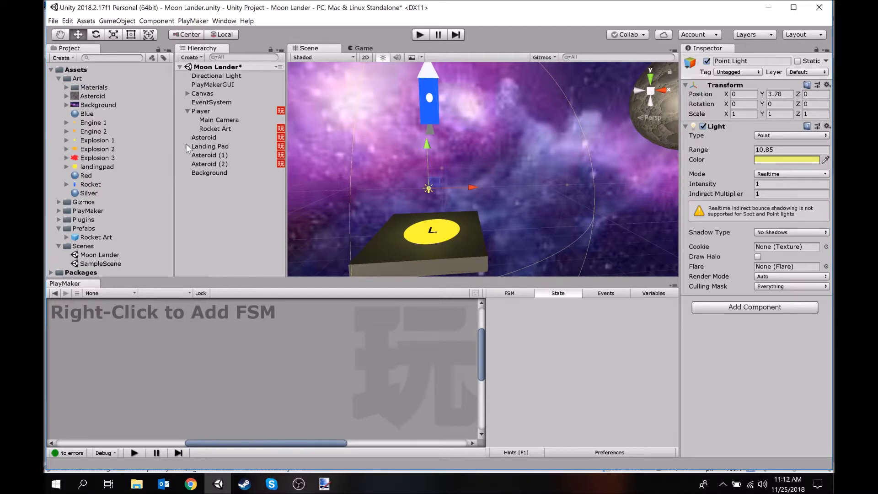
click(208, 112)
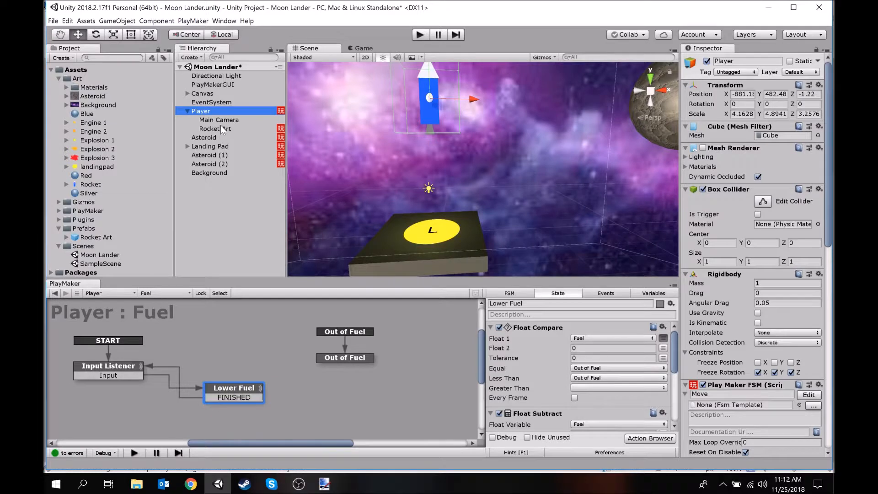
click(222, 129)
right_drag(583, 225, 527, 171)
key(w)
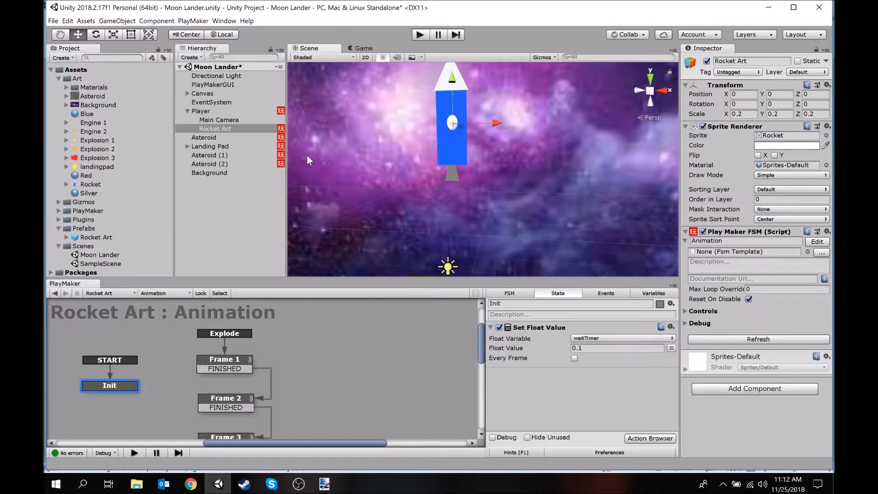
key(ctrl+d)
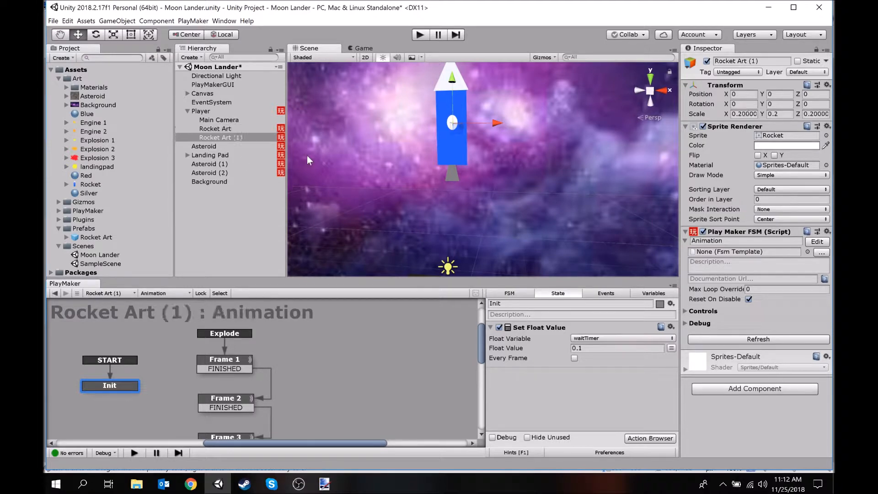
- Rename the duplicated rocket object to Engine and change its sprite to Engine 1
click(217, 138)
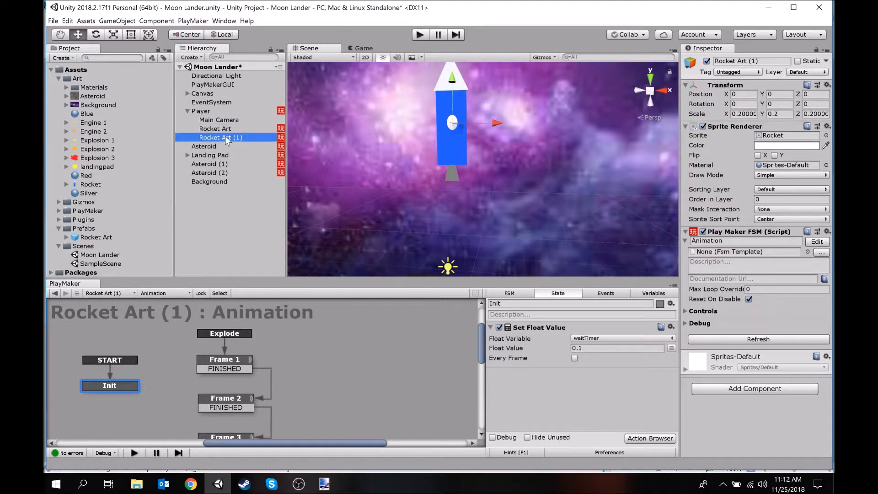
key(F2)
text(Engine)
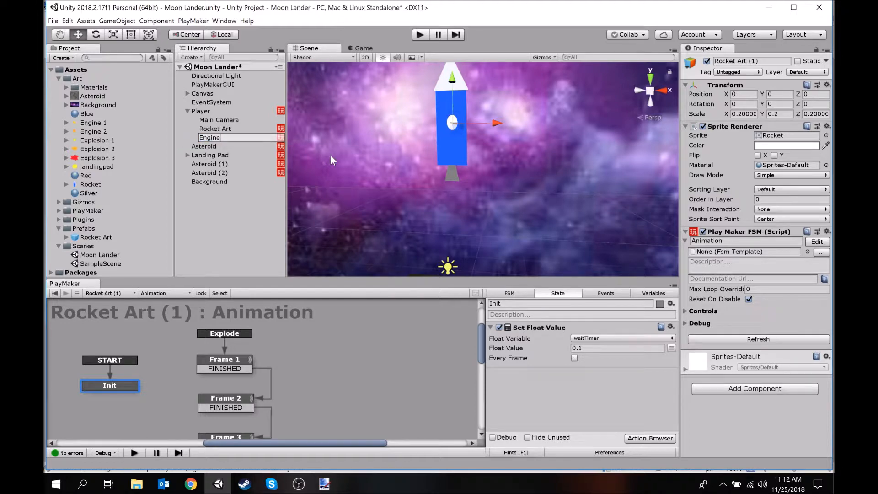
key(Return)
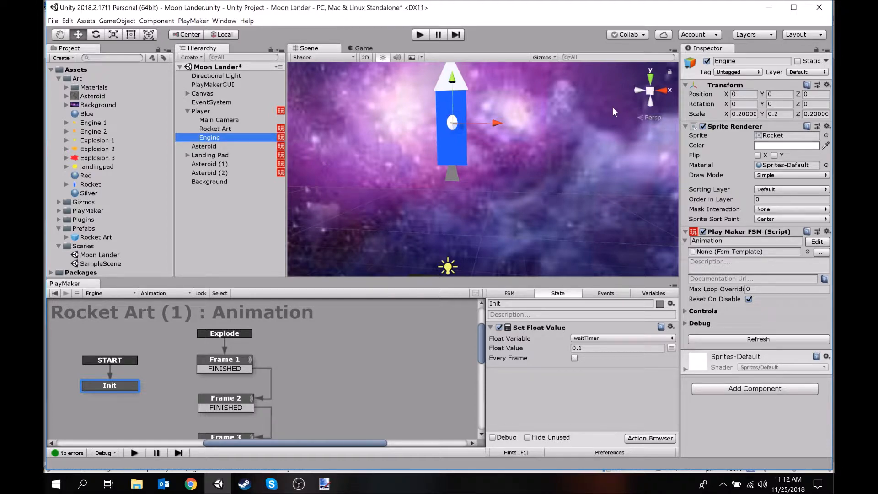
click(826, 136)
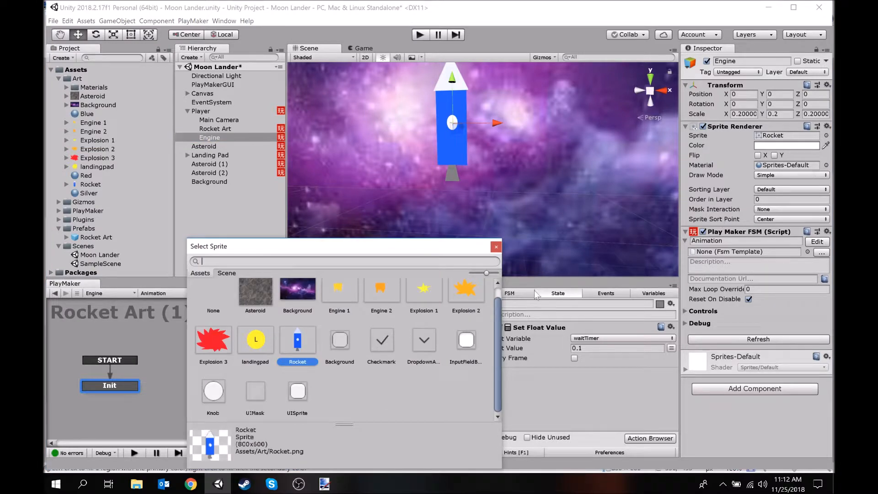
double_click(342, 303)
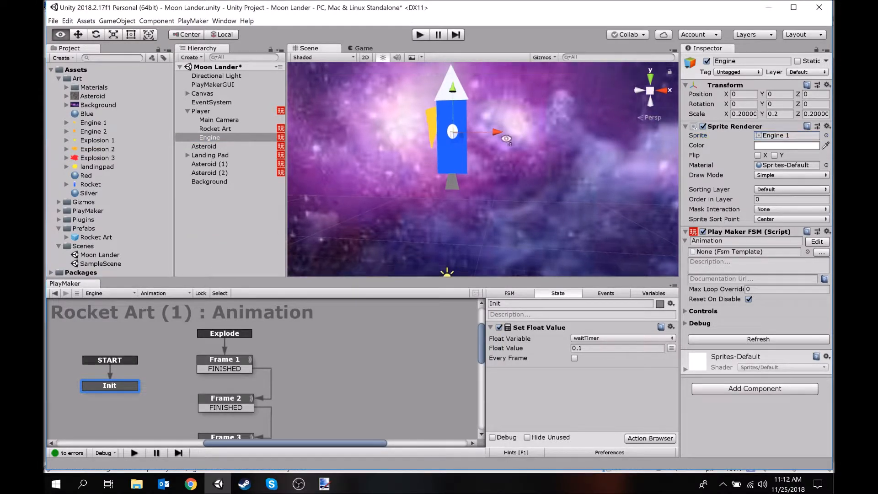
- Move the Engine flame below the rocket, to about X 0.063 and Y -0.76
scroll(486, 133, up, 3)
drag(464, 120, 460, 220)
scroll(509, 256, up, 3)
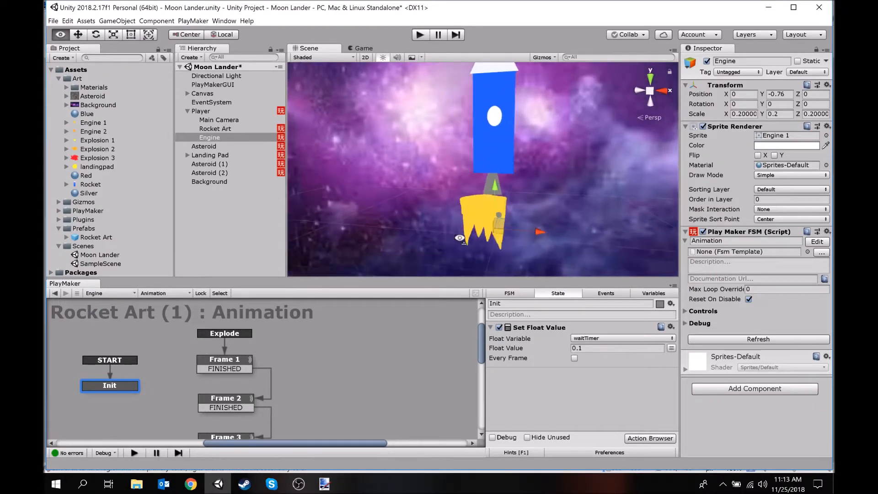
drag(431, 229, 445, 226)
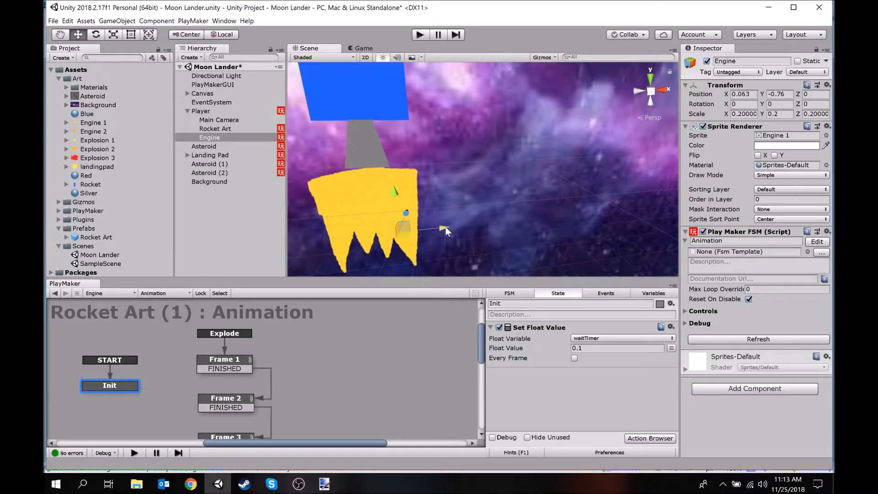
- Shrink the Engine flame uniformly to a scale of about 0.068 and place it under the nozzle at about X 0.007, Y -0.598
click(116, 37)
drag(403, 226, 371, 240)
key(w)
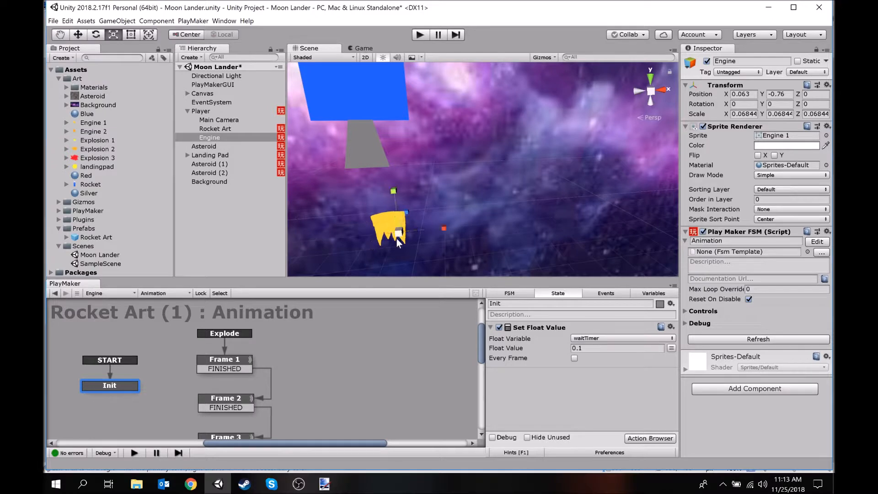
drag(392, 192, 385, 150)
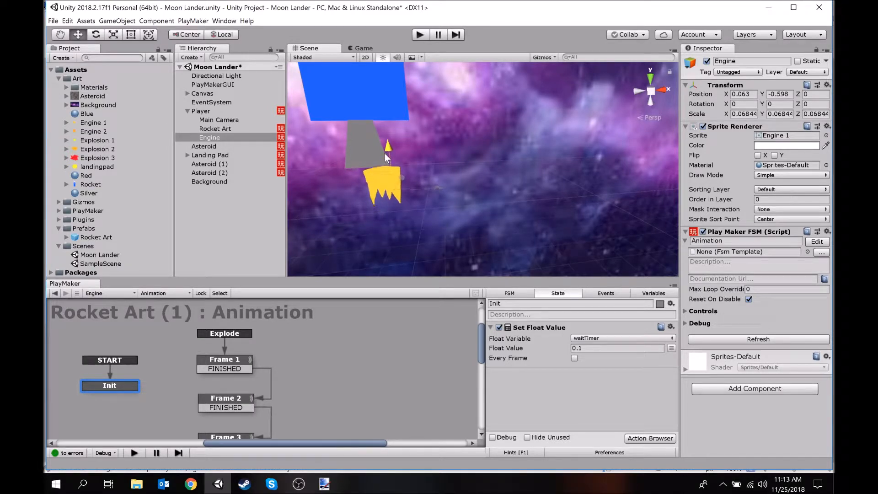
drag(442, 190, 427, 188)
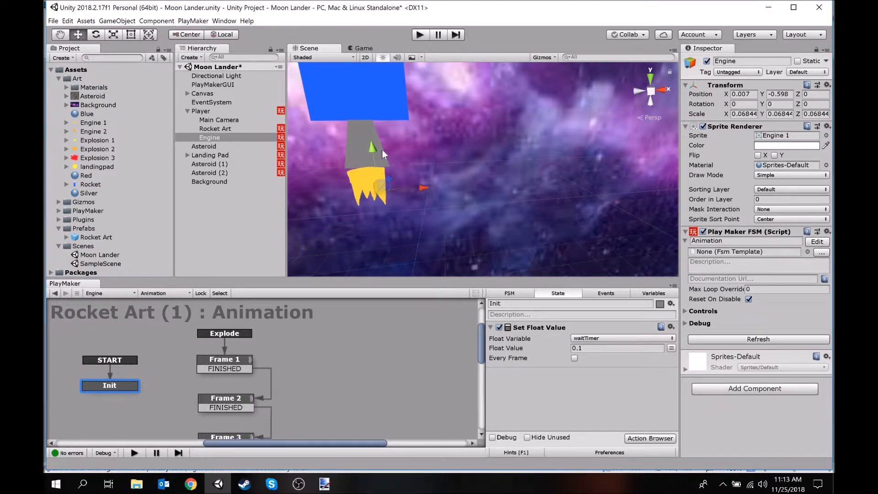
drag(369, 144, 368, 142)
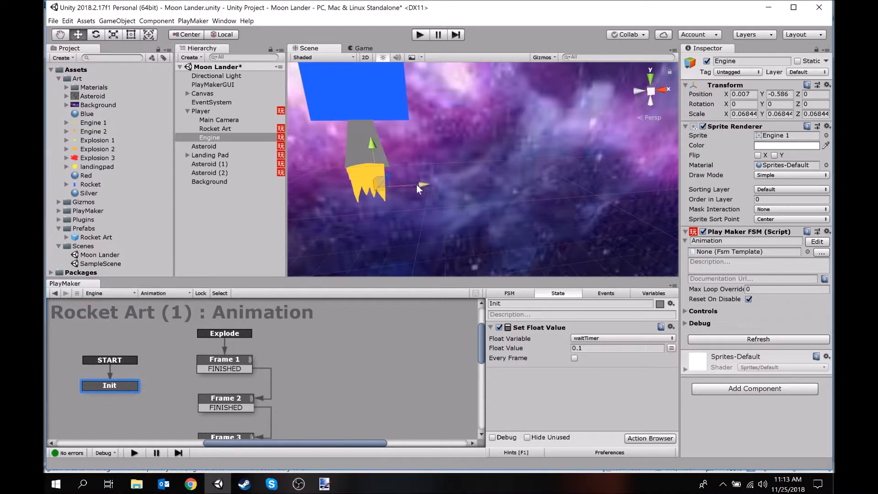
right_drag(429, 131, 422, 136)
drag(378, 133, 377, 135)
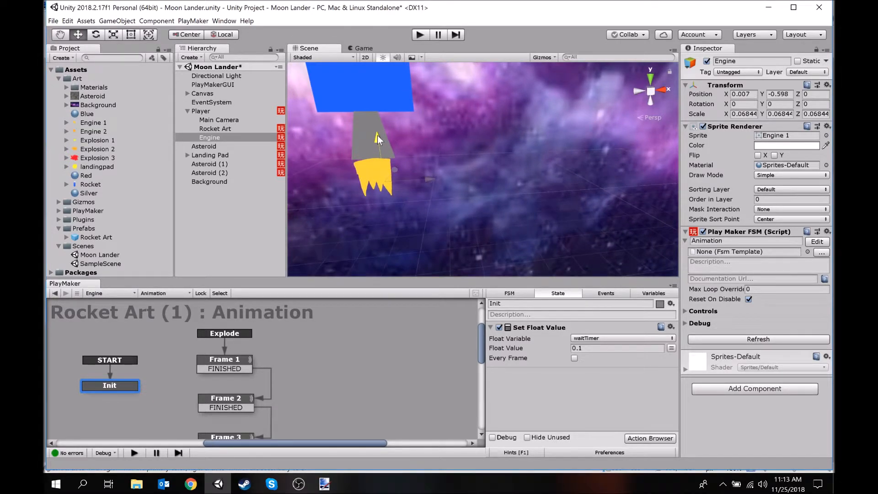
- Enlarge the Engine flame to a scale of about 0.073 and align it with the nozzle at about X 0.017, Y -0.59
click(118, 33)
drag(385, 180, 540, 173)
scroll(462, 138, up, 5)
scroll(460, 137, down, 4)
key(w)
drag(464, 172, 468, 171)
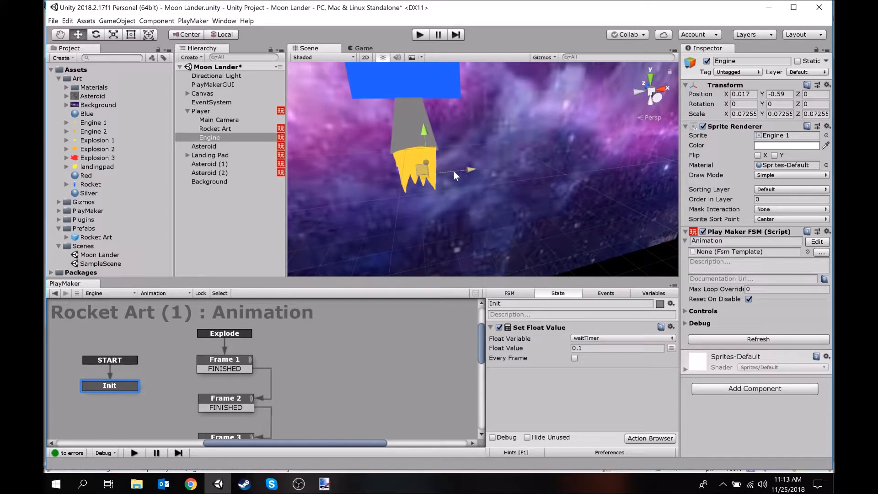
- Add an event named Animate to the Engine's Animation FSM
scroll(347, 353, down, 2)
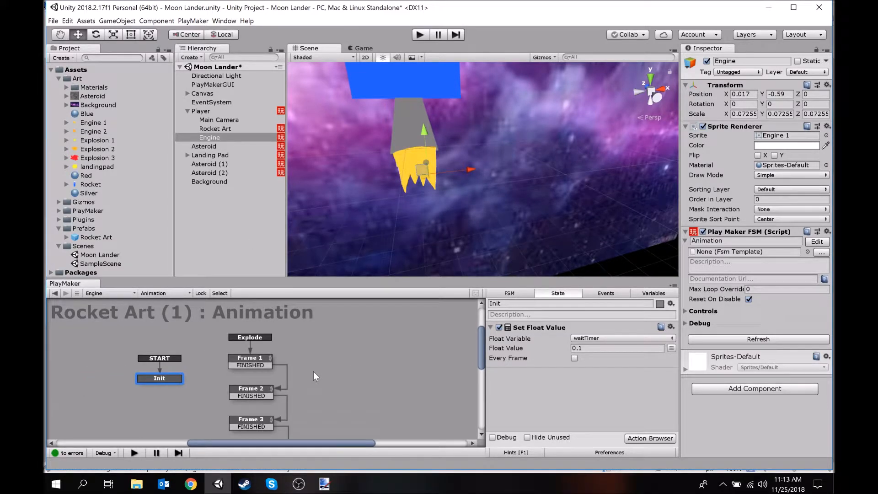
click(503, 294)
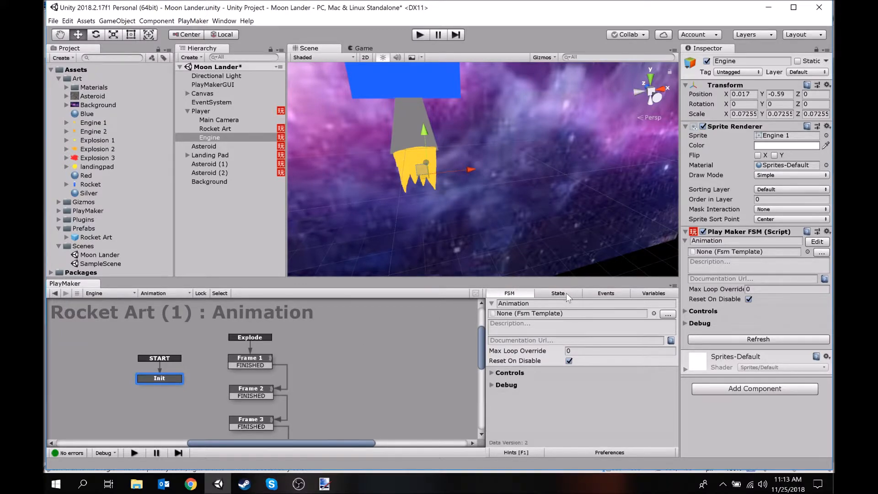
click(565, 293)
click(256, 357)
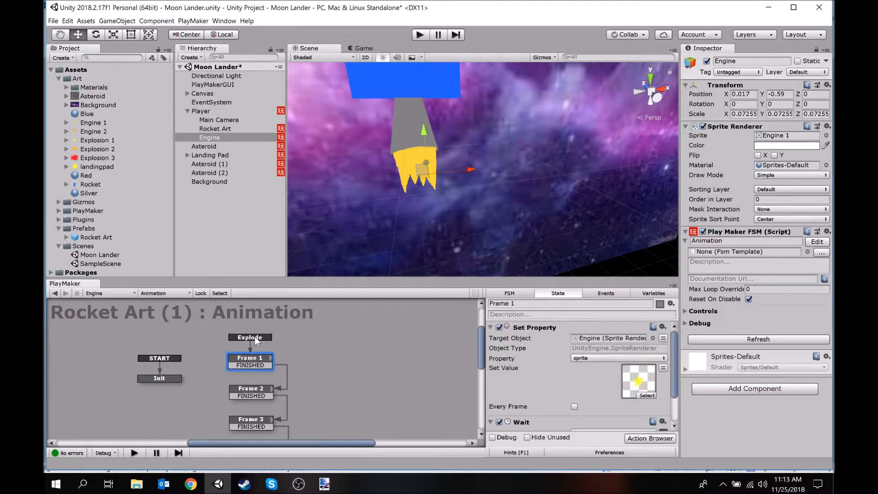
click(608, 294)
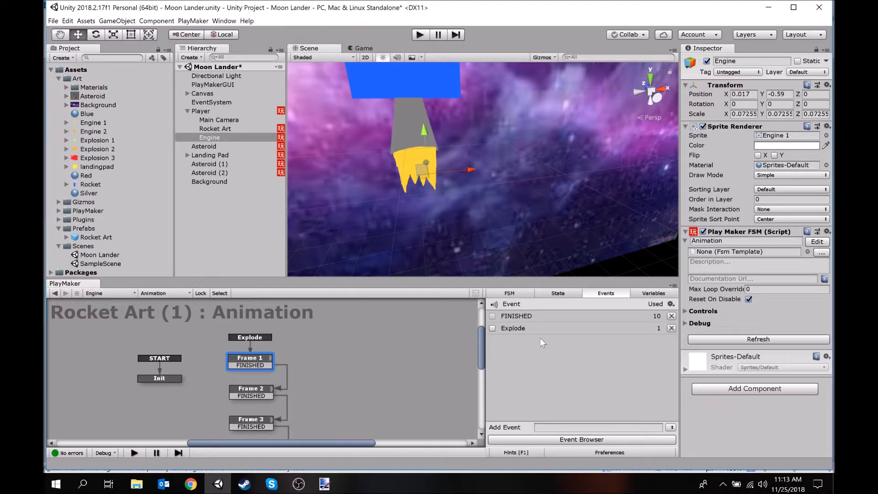
click(550, 427)
text(Animate)
key(Return)
- Change the global transition into Frame 1 from the Explode event to Animate
click(248, 337)
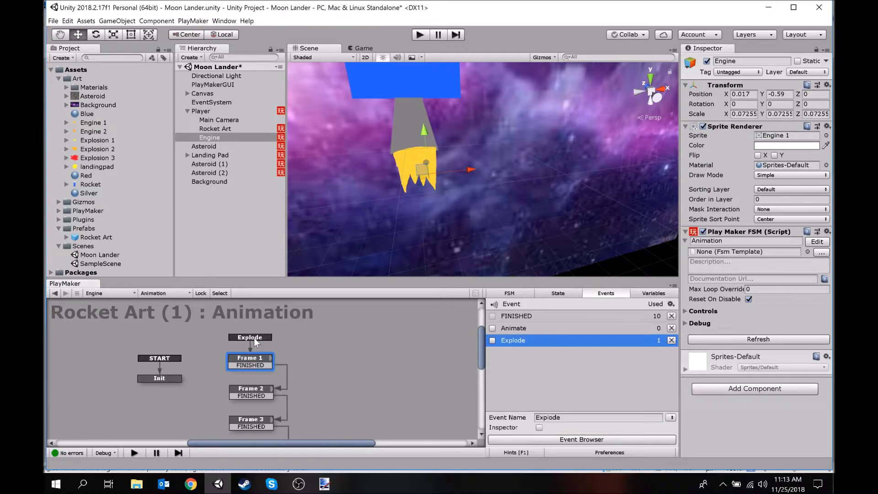
right_click(254, 337)
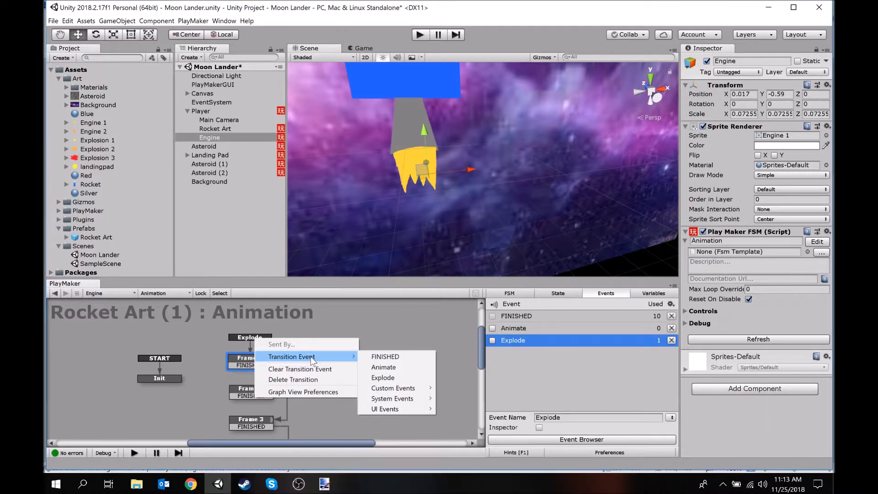
click(383, 367)
- Delete the states Frame 3 through Frame 6 from the Engine's Animation FSM
scroll(320, 382, down, 5)
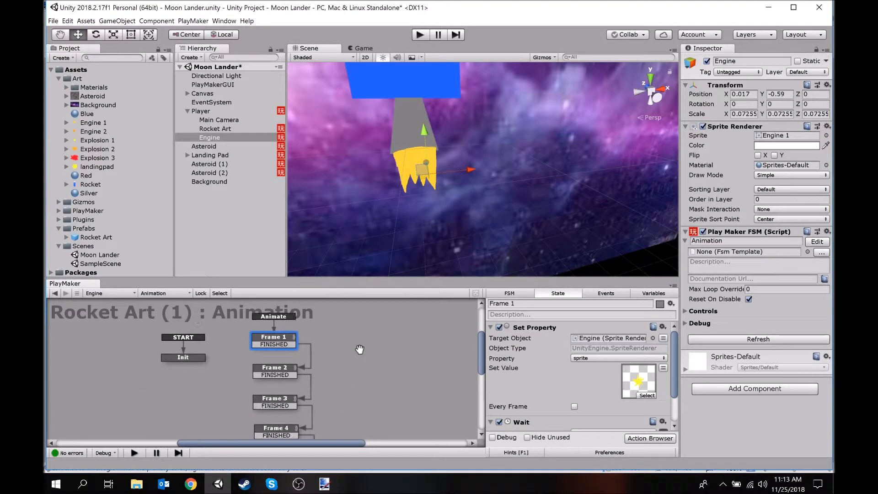
scroll(361, 387, down, 1)
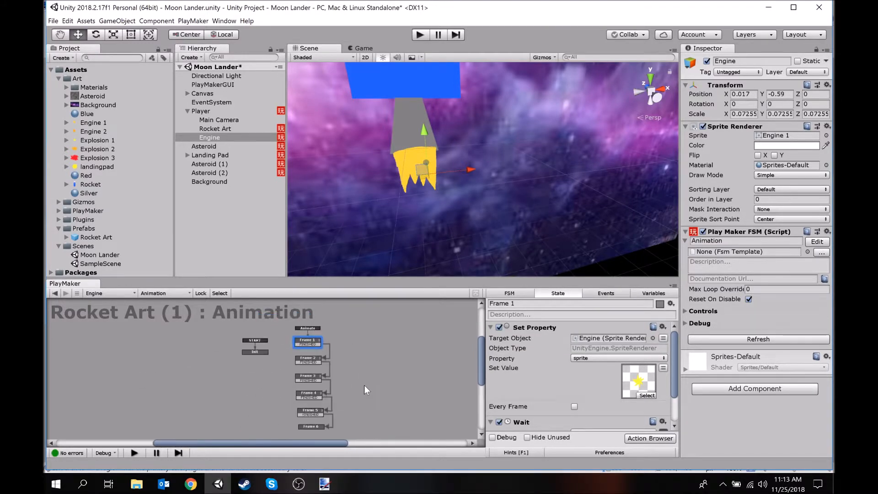
click(289, 387)
drag(289, 387, 367, 445)
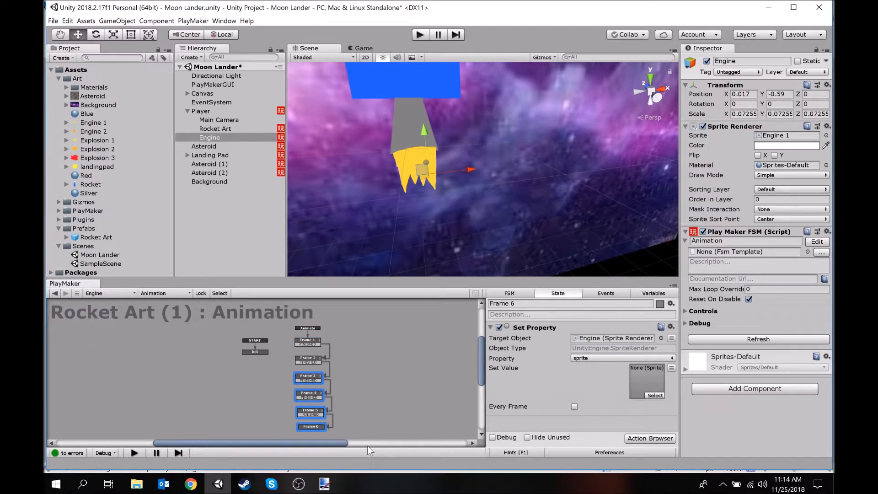
key(Delete)
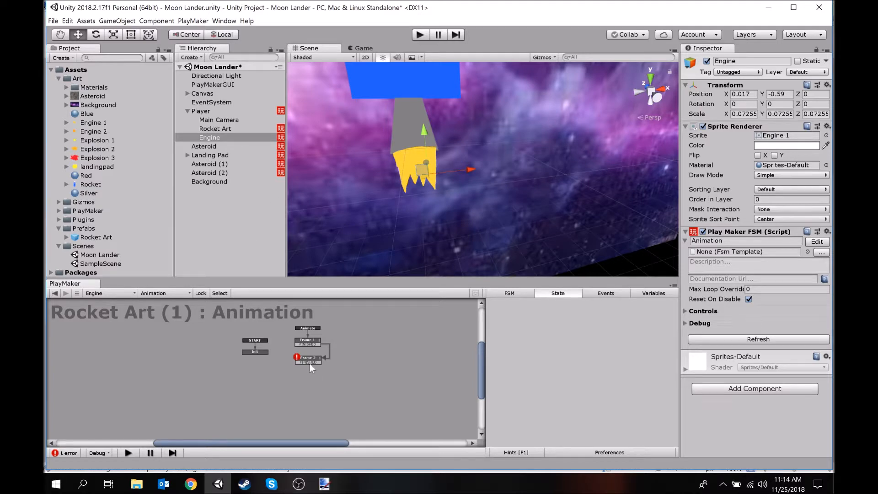
- Connect Frame 2's FINISHED transition back to Frame 1 so the two frames loop
click(308, 341)
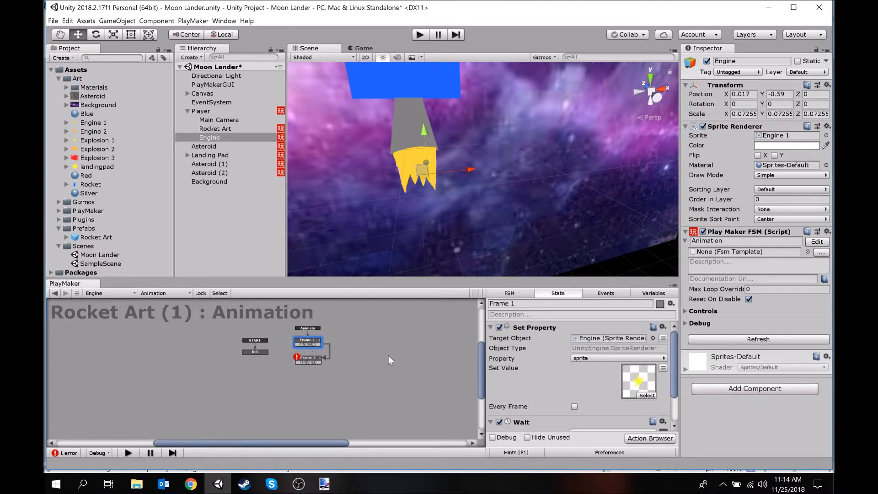
click(304, 361)
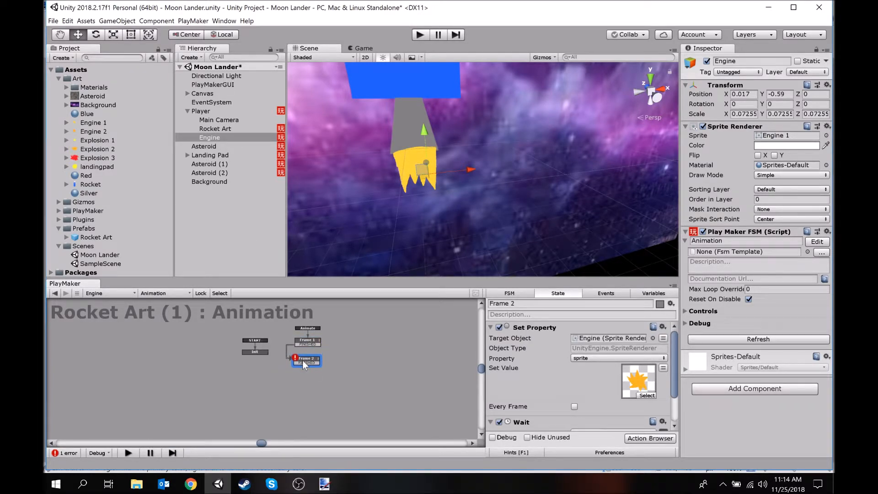
mouse_move(312, 363)
mouse_down()
mouse_move(331, 354)
mouse_move(312, 334)
mouse_move(311, 361)
mouse_up()
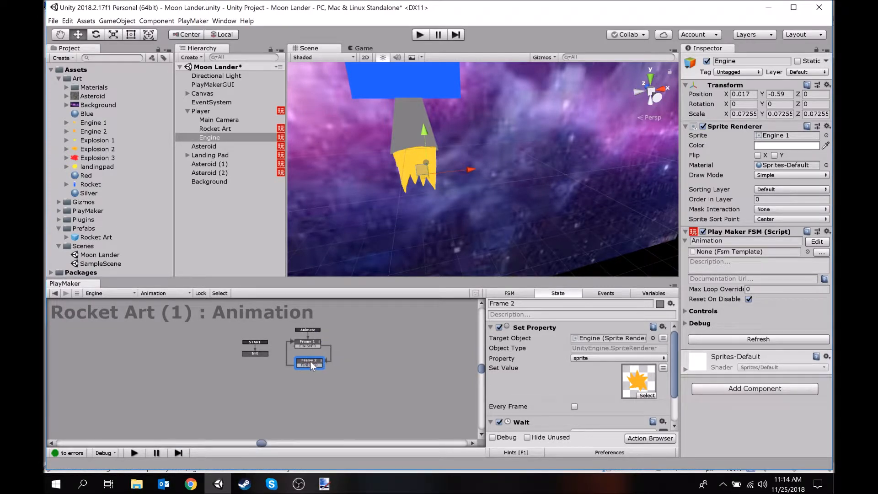
- Set the Set Property sprite to Engine 1 in Frame 1 and to Engine 2 in Frame 2
click(309, 344)
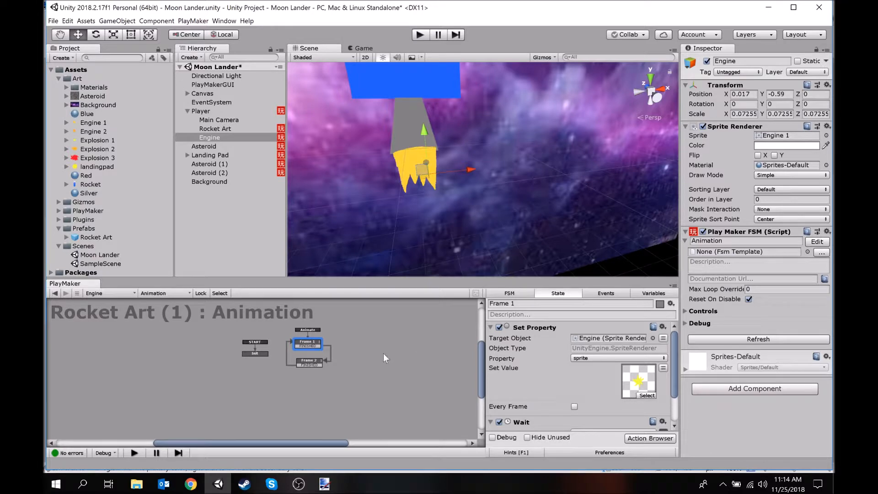
click(646, 395)
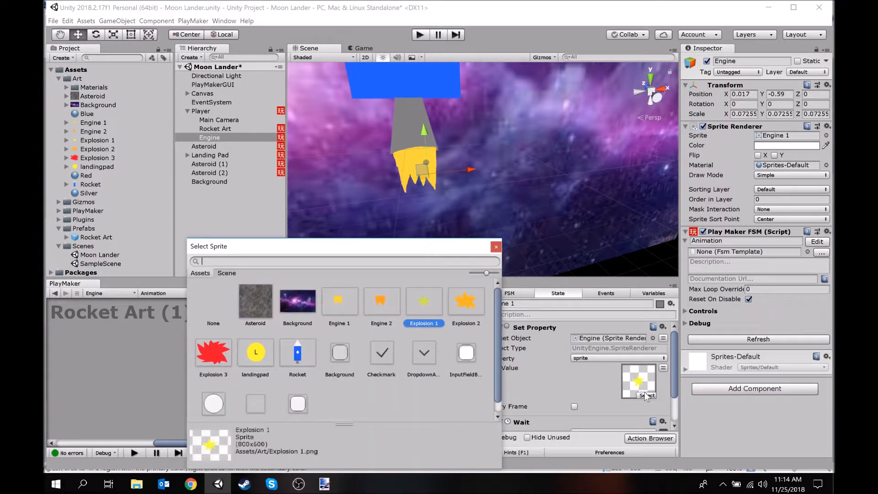
double_click(340, 311)
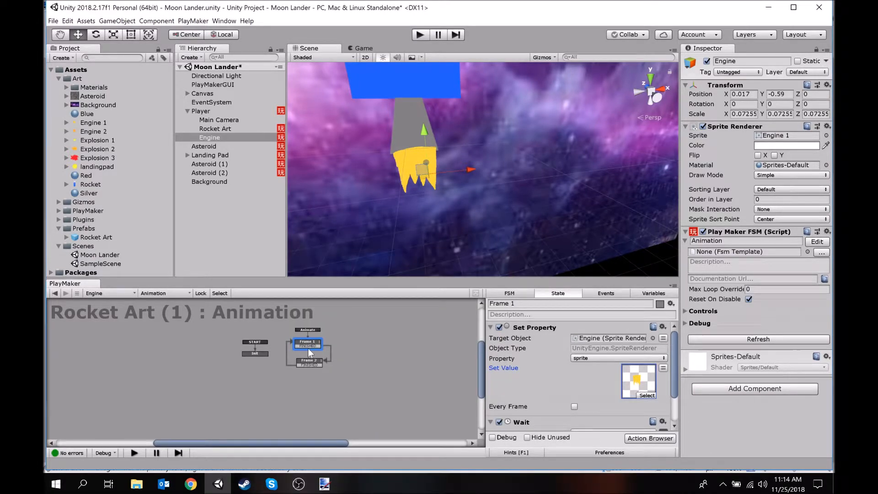
click(310, 362)
click(646, 395)
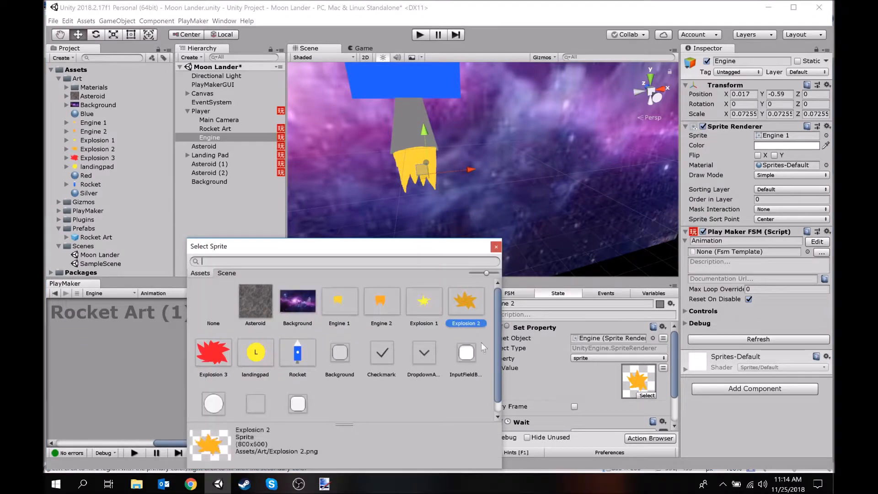
double_click(378, 308)
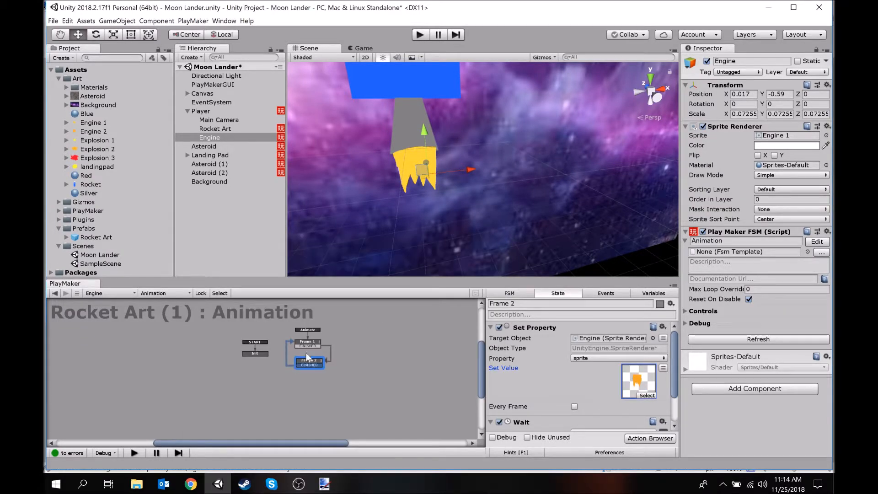
- Move the Init state slightly within the Engine's Animation FSM graph and select Frame 1
scroll(317, 333, up, 4)
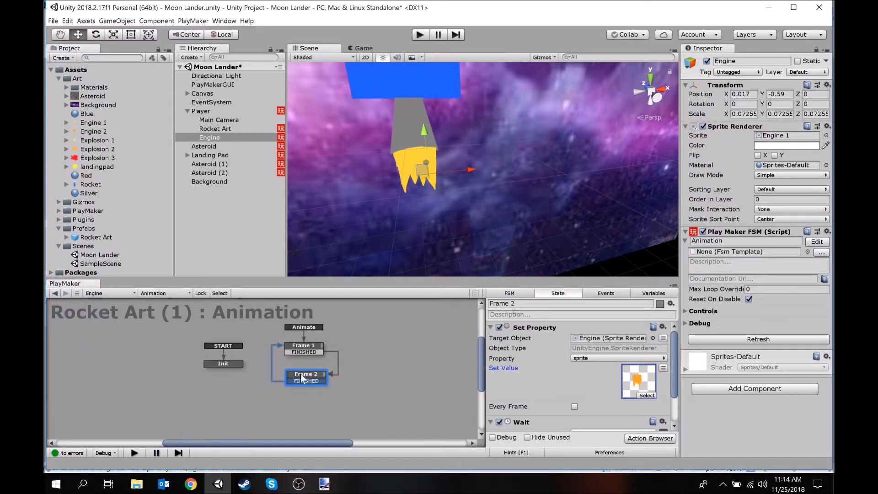
click(220, 366)
drag(220, 366, 215, 357)
click(306, 344)
scroll(630, 386, down, 2)
scroll(625, 386, up, 3)
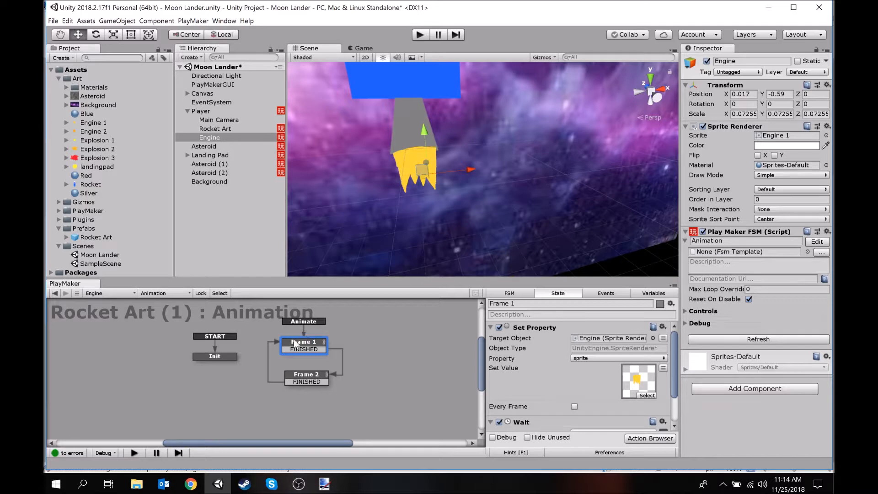
right_click(383, 347)
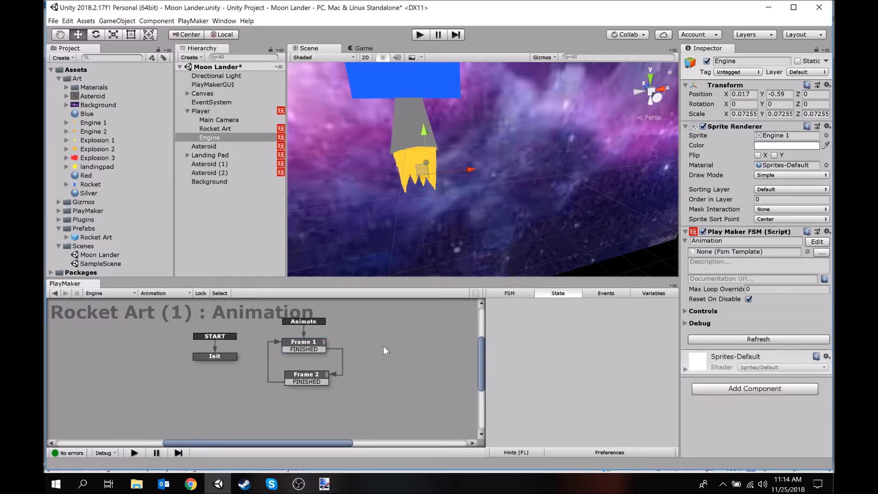
click(392, 350)
drag(391, 347, 370, 343)
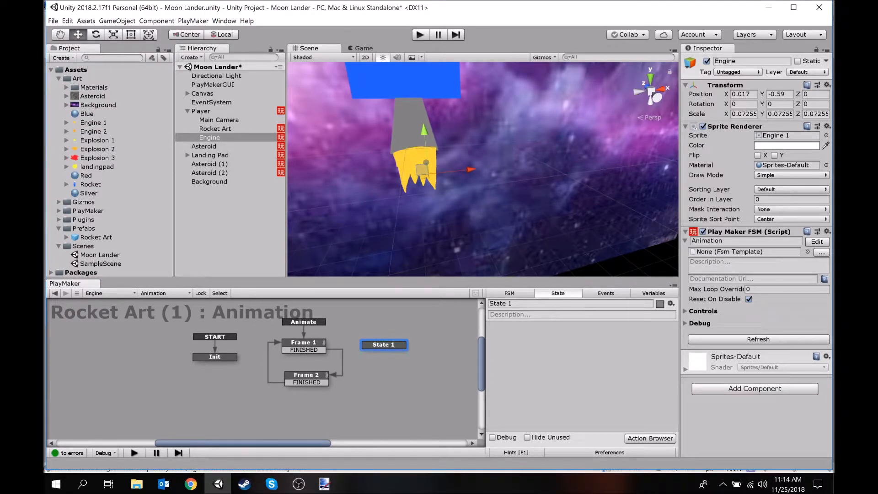
click(398, 364)
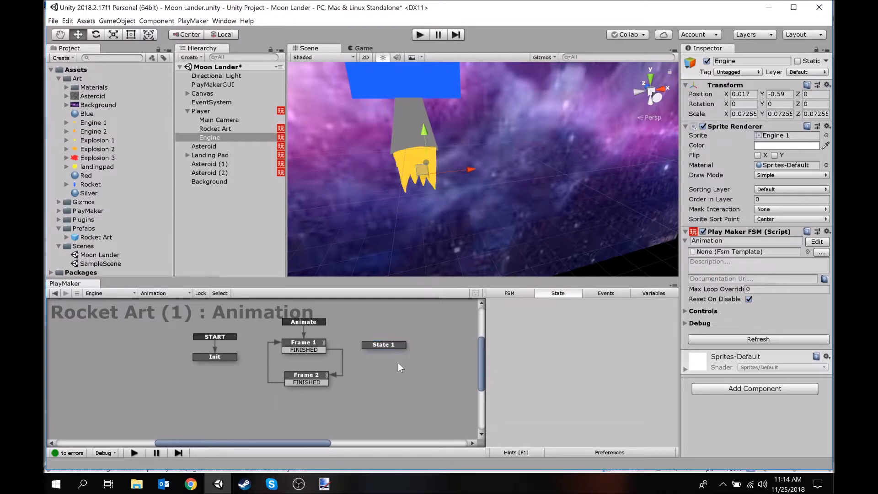
click(392, 348)
key(Delete)
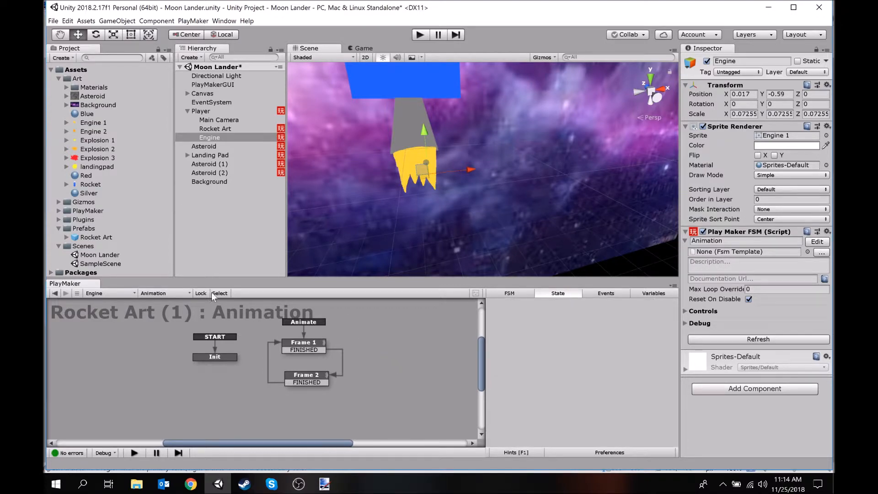
- Duplicate the Frame 2 state, place the copy beside the frame loop, and rename it Stop
click(313, 378)
key(ctrl+c)
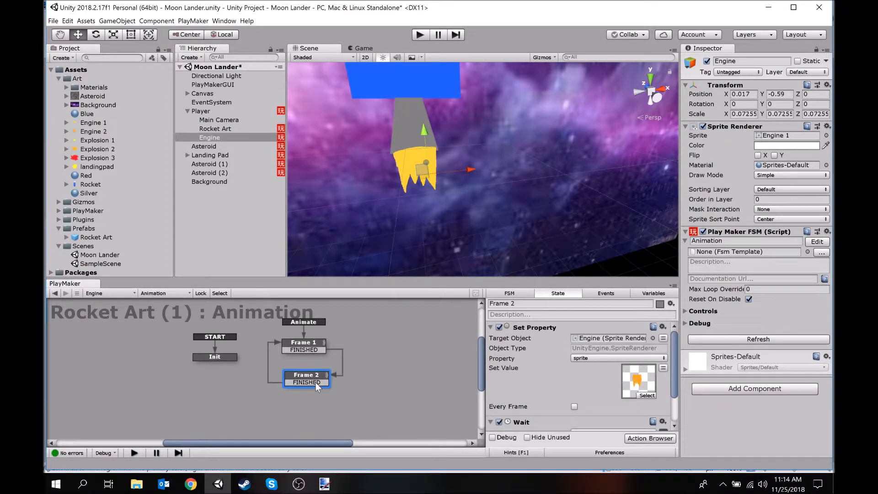
key(ctrl+v)
drag(287, 377, 407, 339)
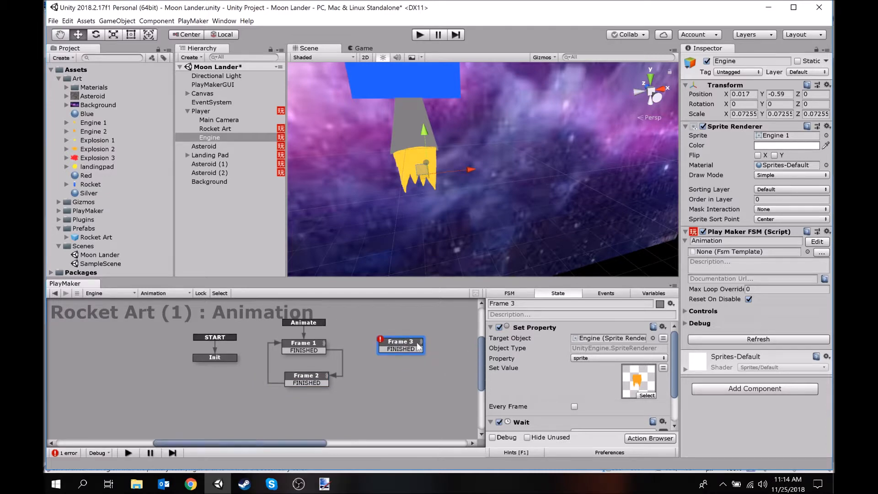
click(503, 303)
text(Stop)
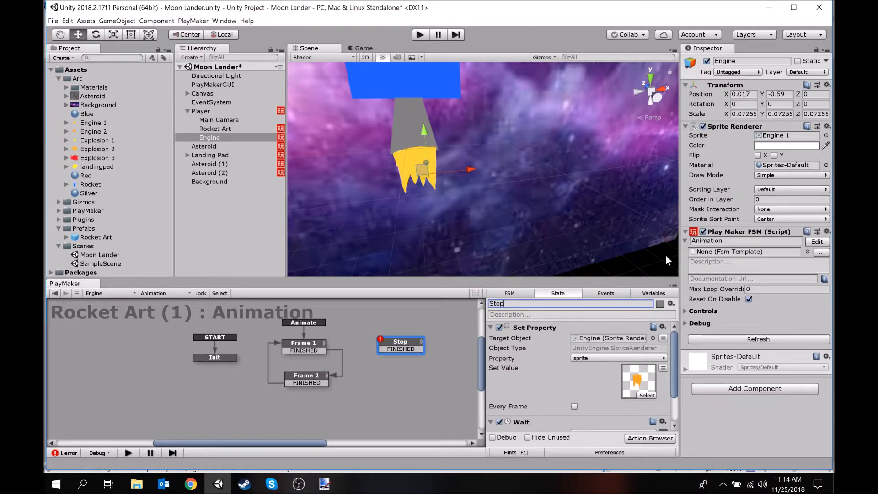
- Remove the Wait action and the FINISHED transition from the Stop state
scroll(604, 369, down, 2)
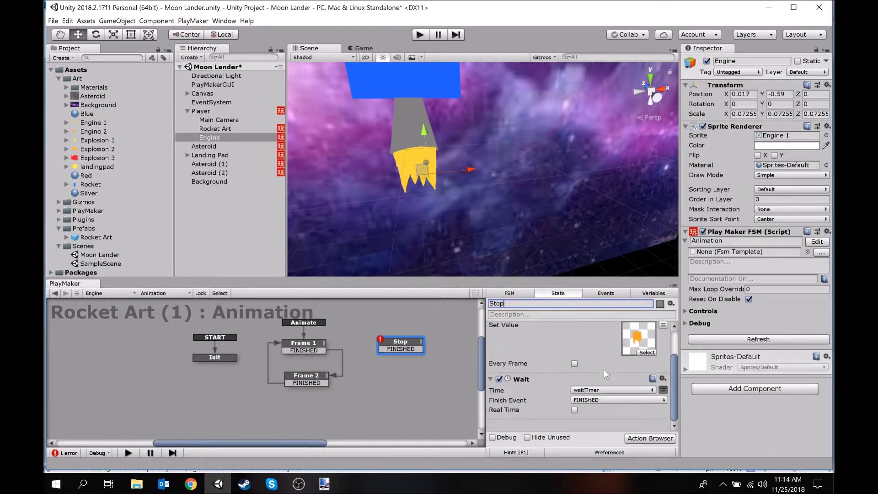
click(543, 377)
right_click(542, 375)
click(581, 369)
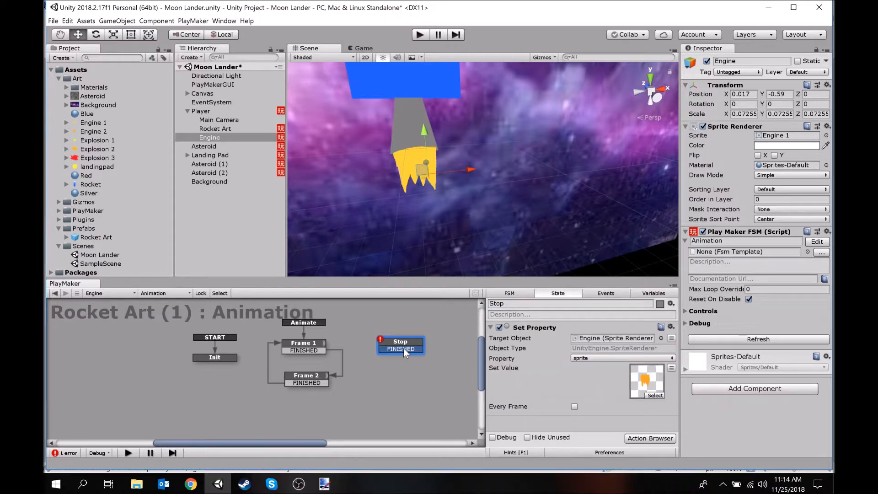
right_click(404, 349)
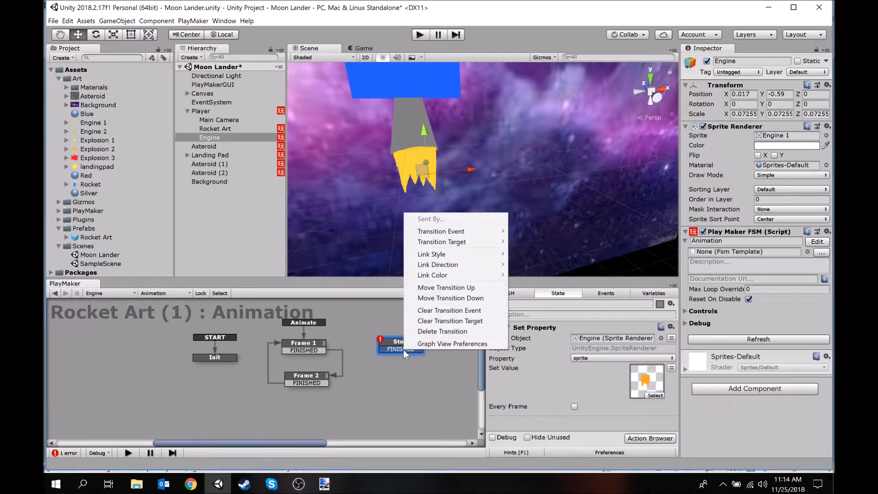
click(430, 331)
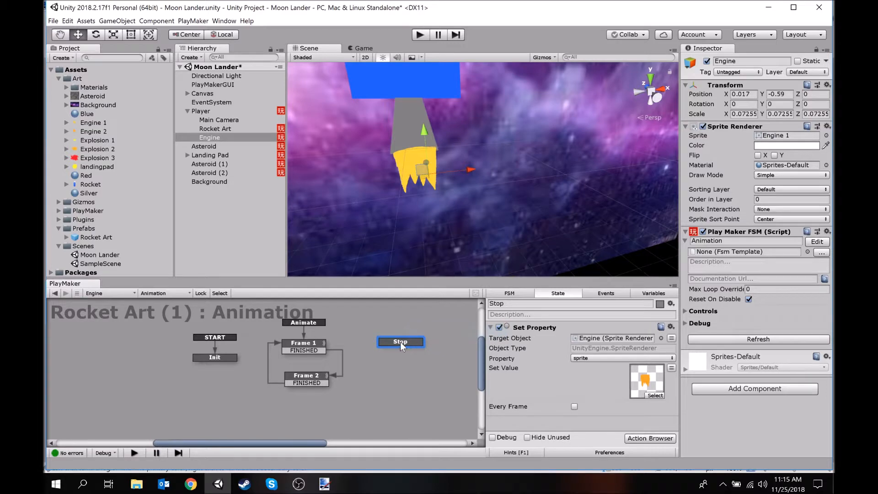
- Create a Stop event and add it as a global transition into the Stop state
click(605, 294)
text(Stop)
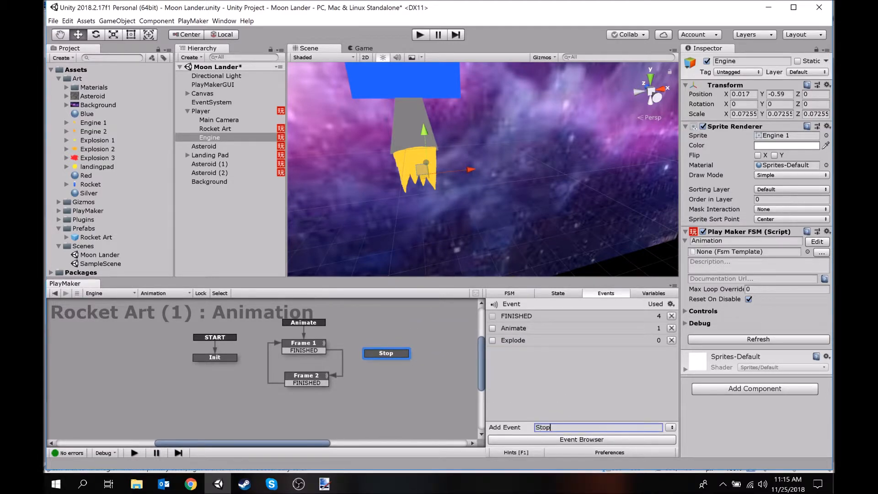
key(Return)
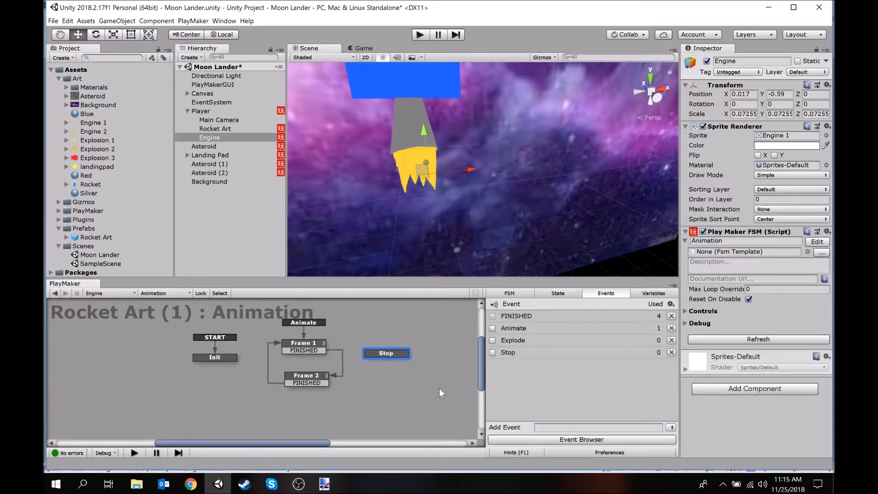
right_click(387, 356)
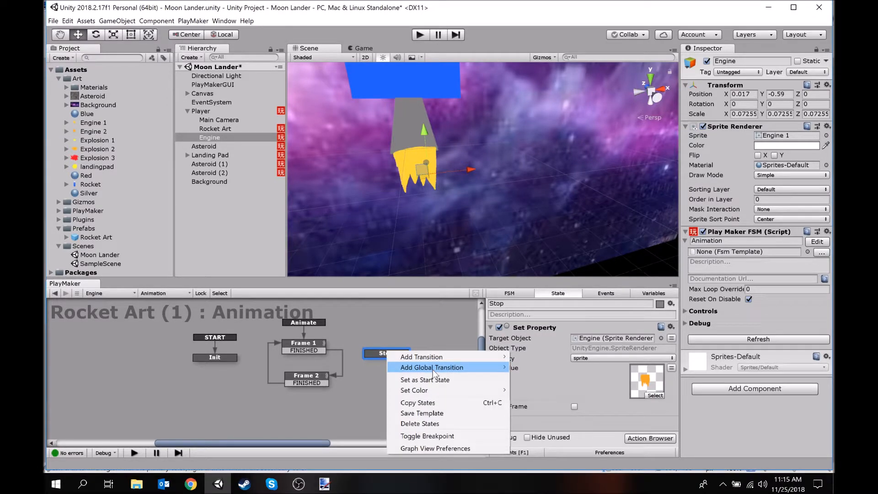
mouse_move(432, 368)
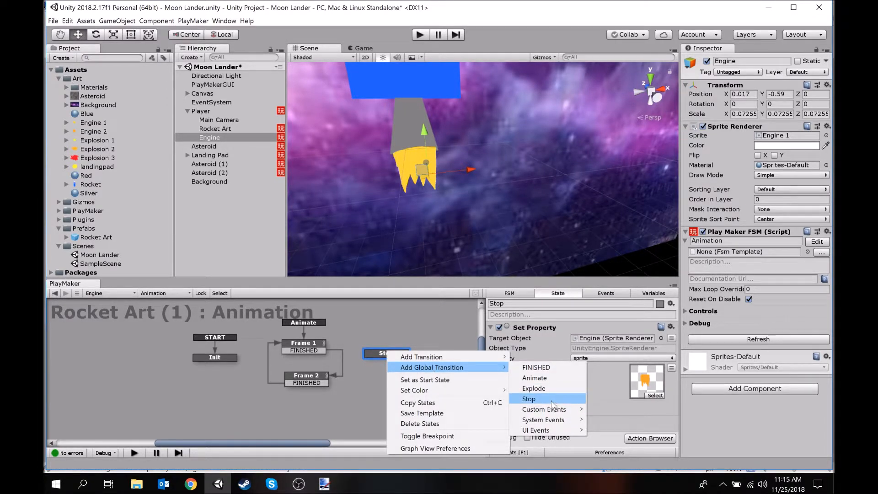
click(571, 399)
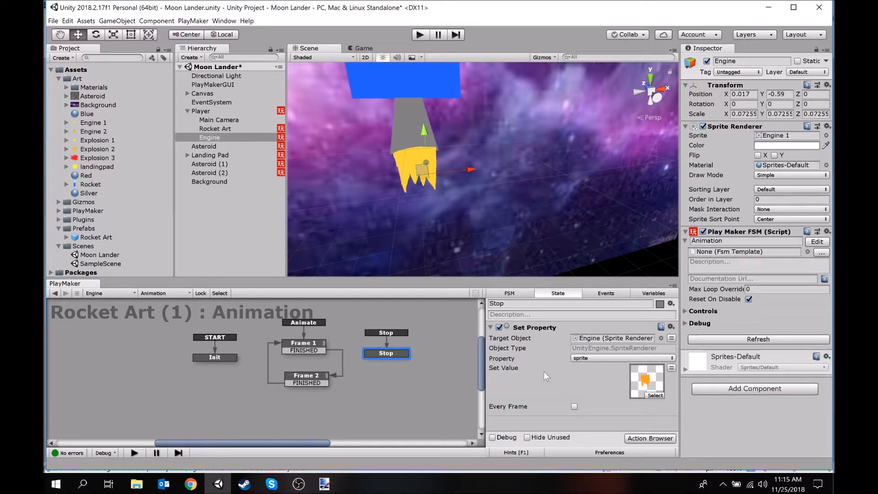
- Set the sprite value of the Stop state's Set Property action to None
click(656, 396)
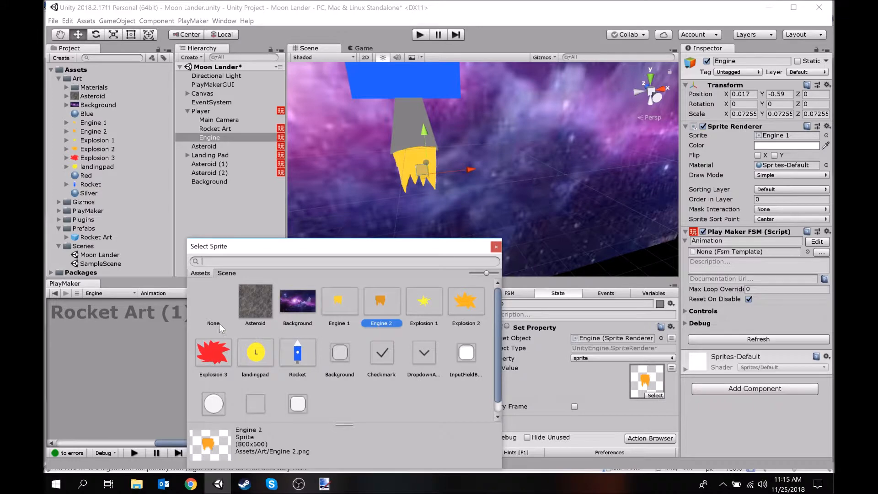
double_click(217, 322)
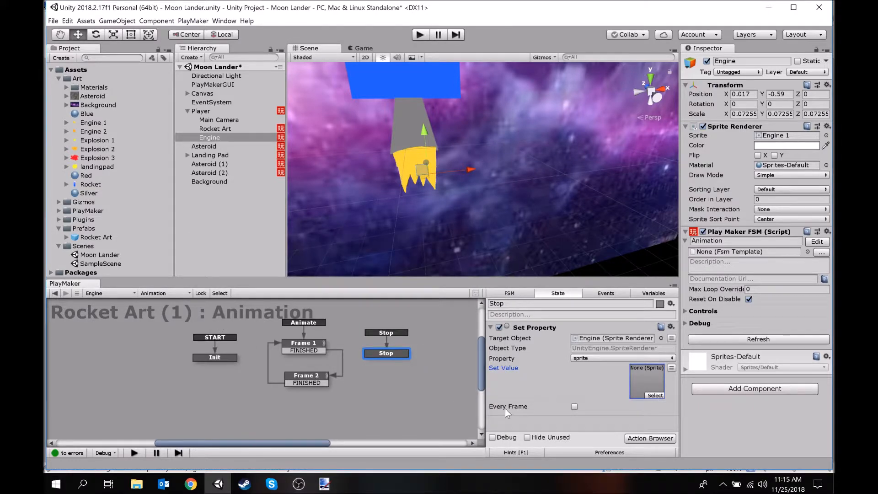
click(219, 357)
- Copy the Stop state's Set Property action into the Init state, before the Set Float Value action
click(400, 354)
right_click(535, 328)
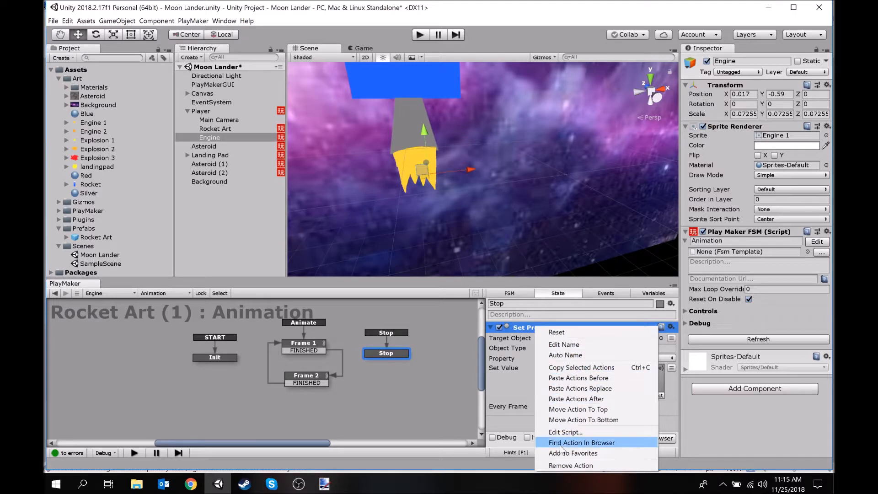
click(568, 368)
click(219, 358)
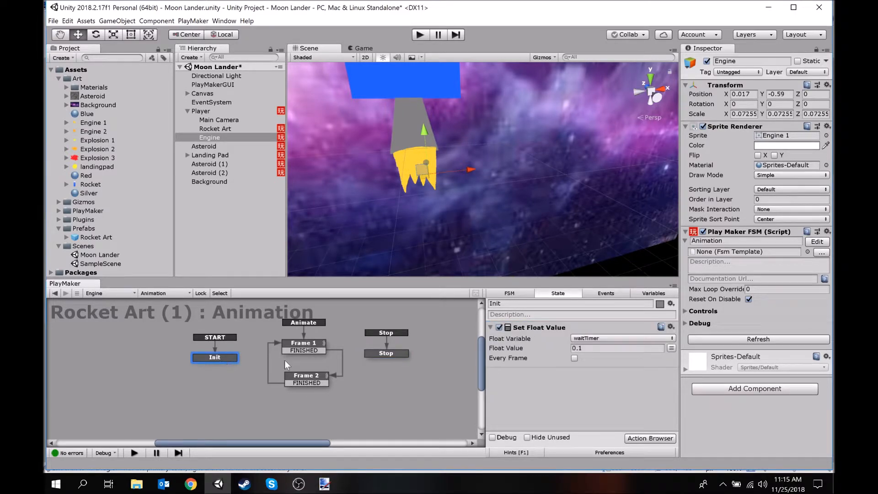
right_click(525, 330)
click(588, 379)
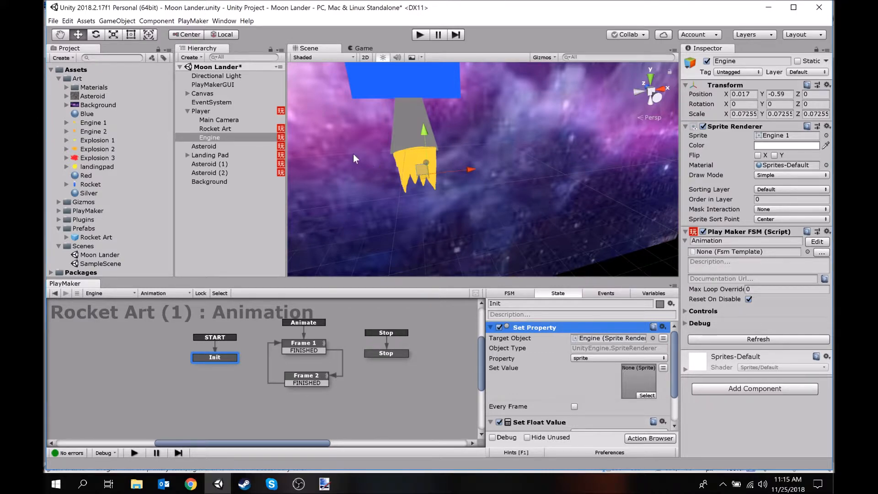
alt+drag(507, 193, 443, 135)
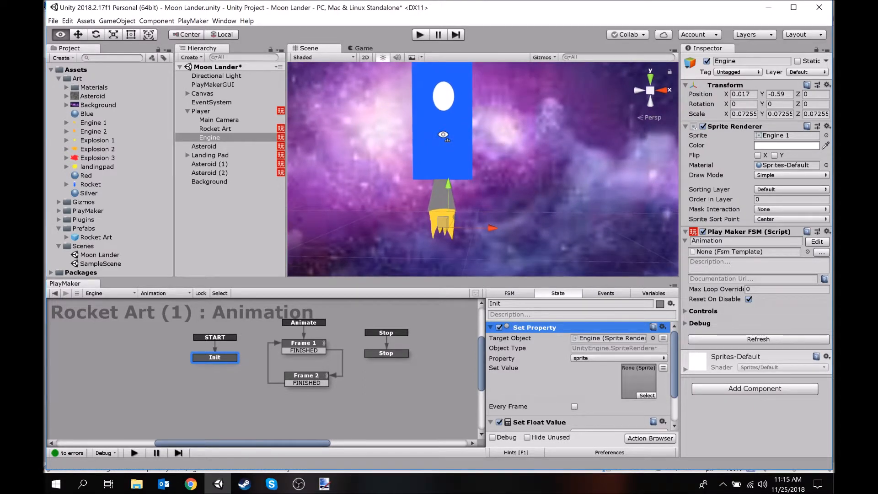
key(a)
key(s)
key(w)
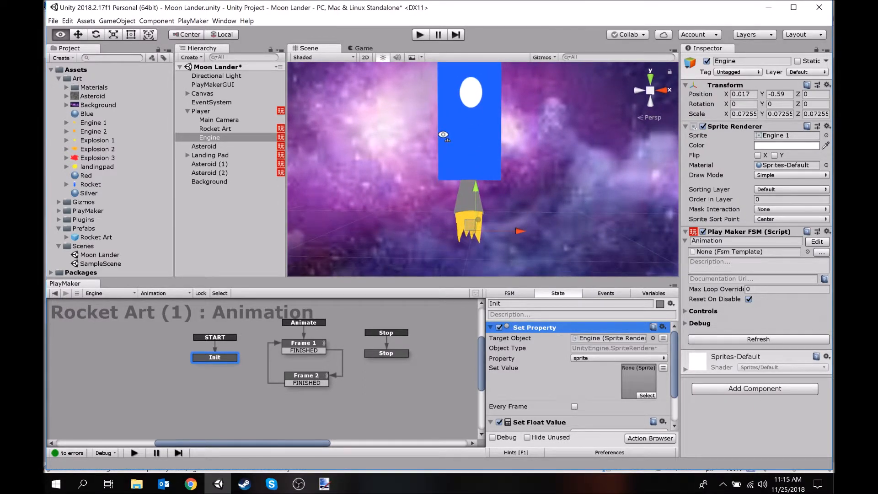
key(s)
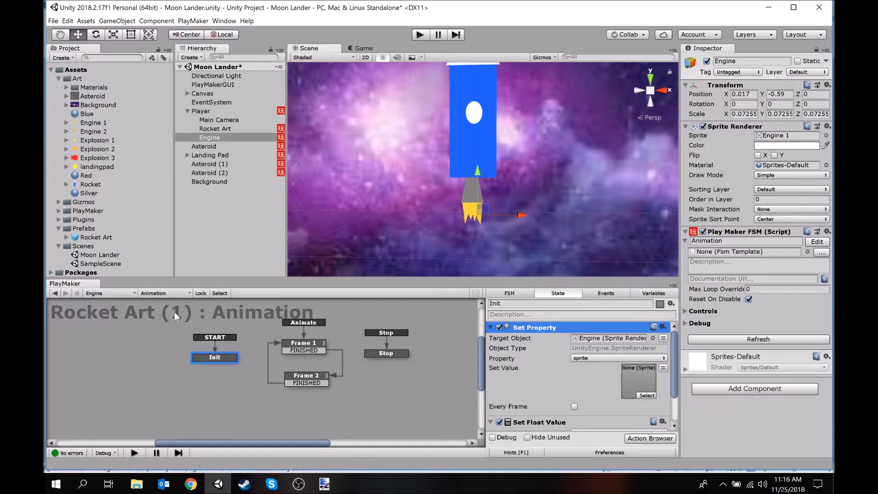
- Add a second FSM component to the Engine object and name it Animation Controller
click(145, 356)
right_click(145, 356)
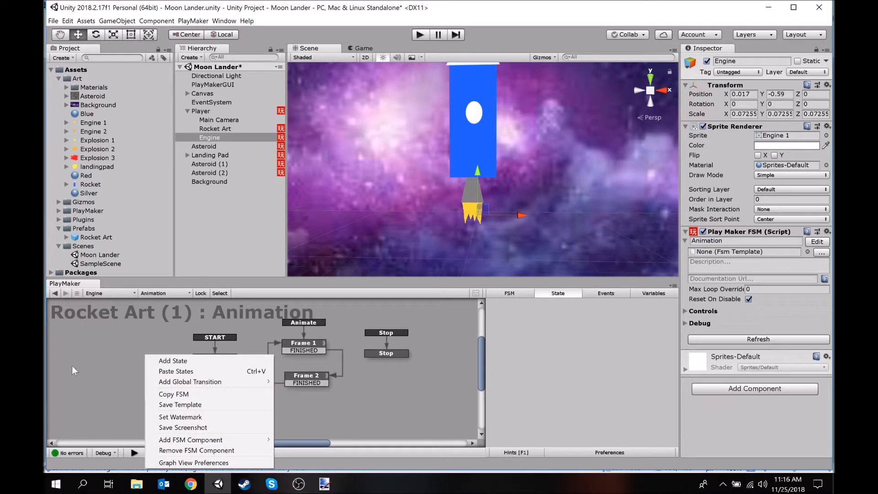
mouse_move(182, 440)
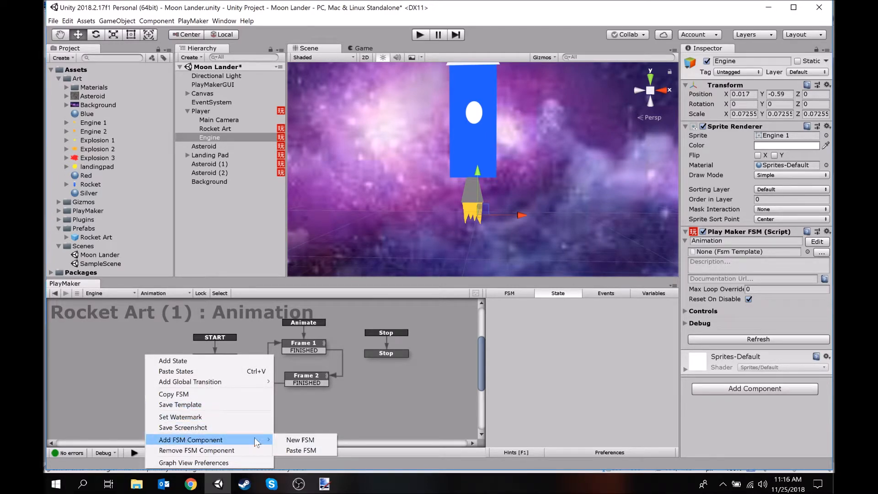
click(301, 441)
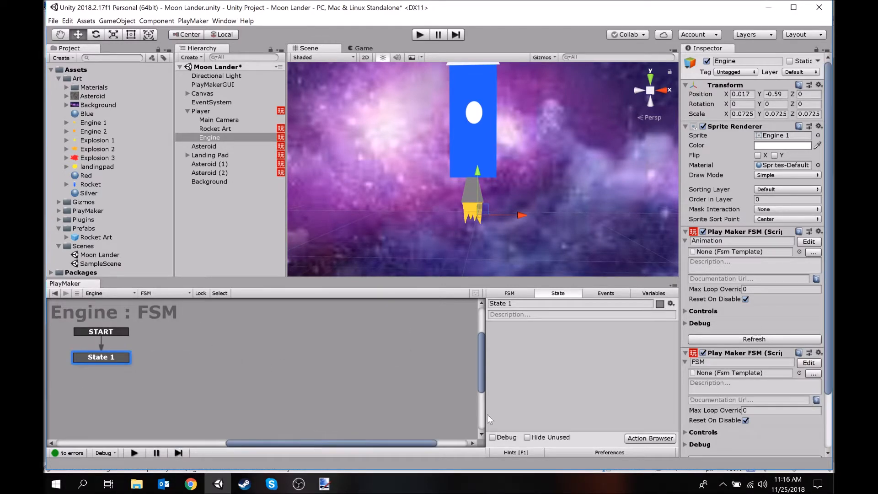
click(510, 293)
click(505, 303)
text(Animati)
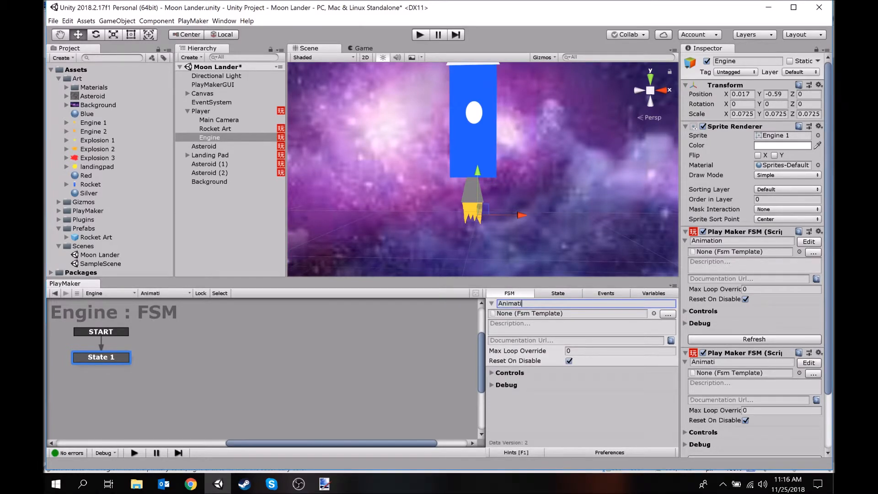
text(on Controller)
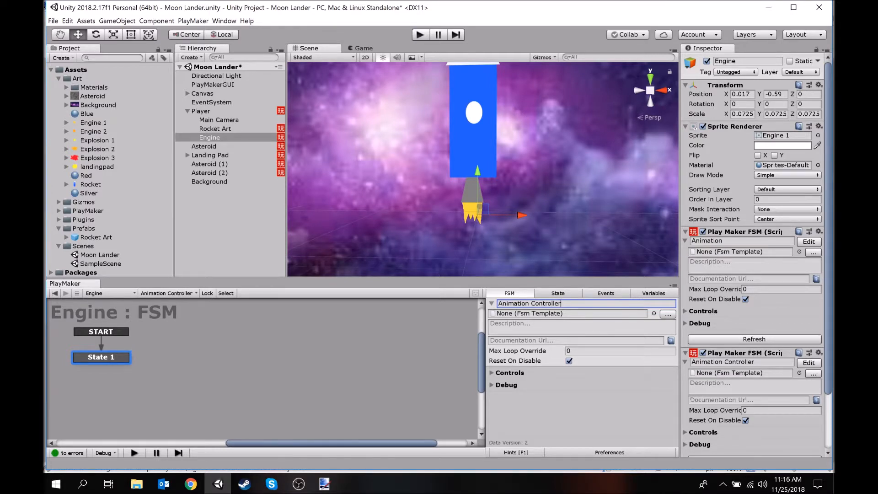
- Rename the start state of the Animation Controller FSM as Input Listener
click(92, 359)
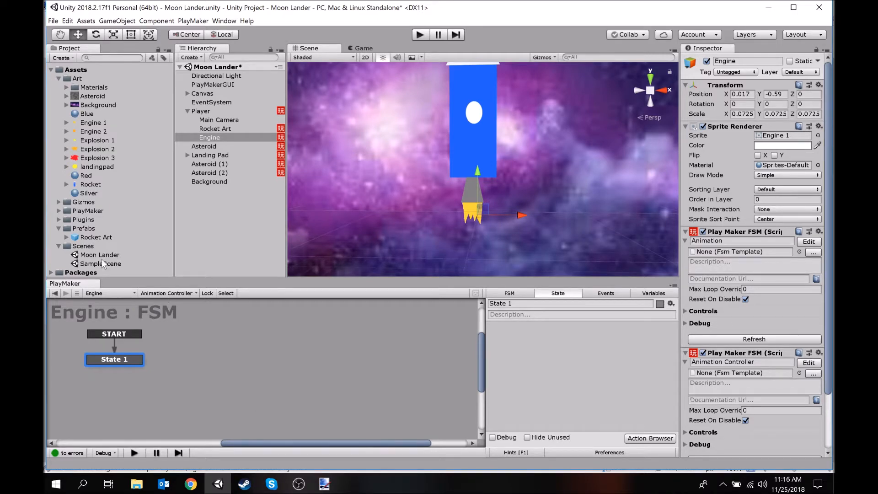
click(530, 305)
text(Input Listener)
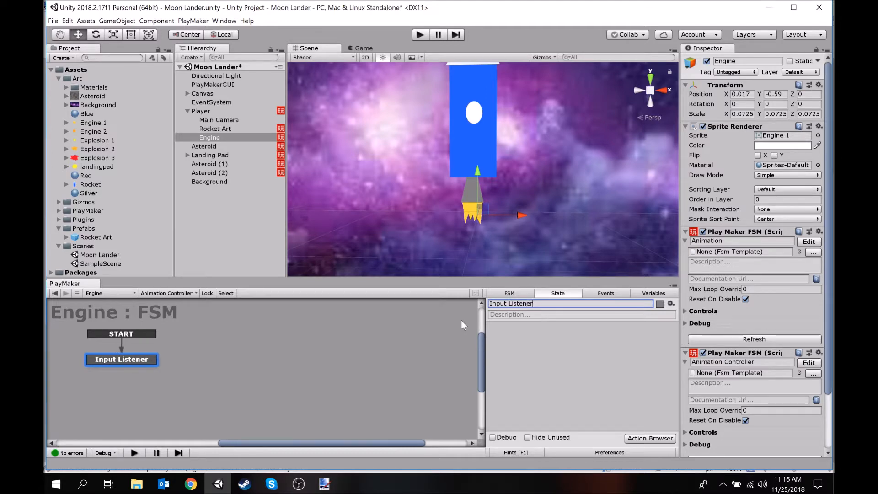
- Add a new state named Thrusters On to the Animation Controller FSM, beside the Input Listener state
right_click(205, 356)
click(241, 361)
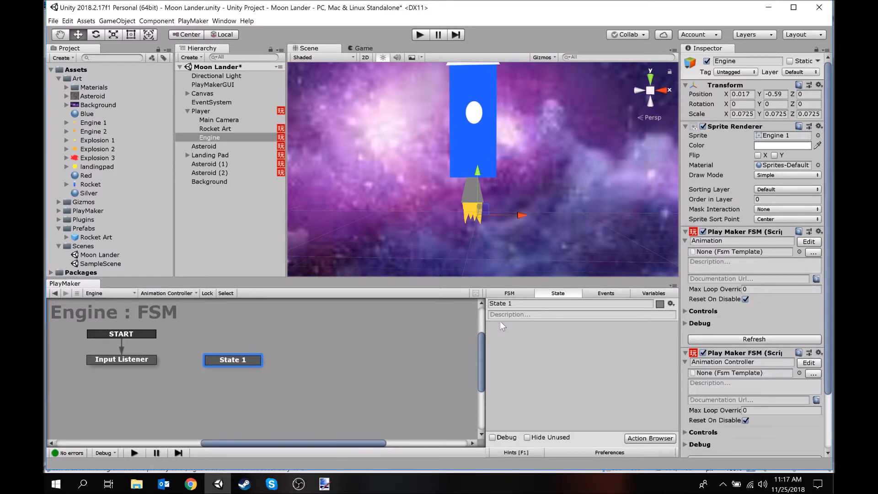
click(570, 303)
text(Th)
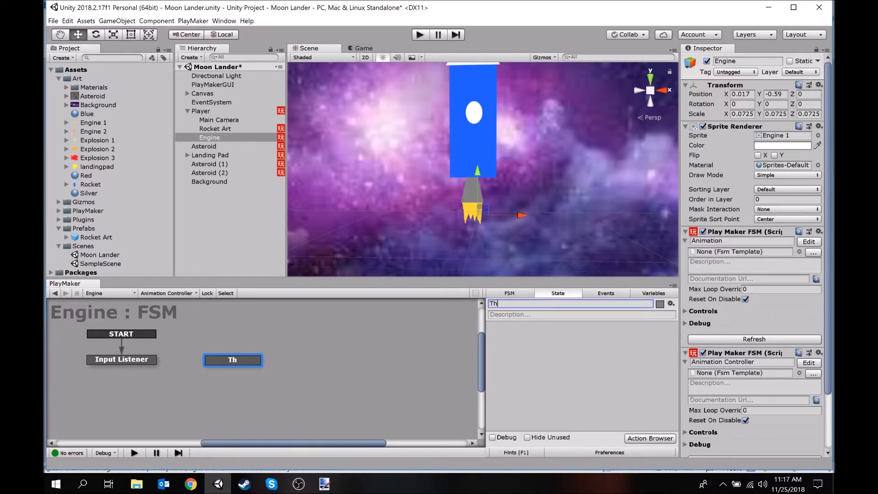
text(rusters On)
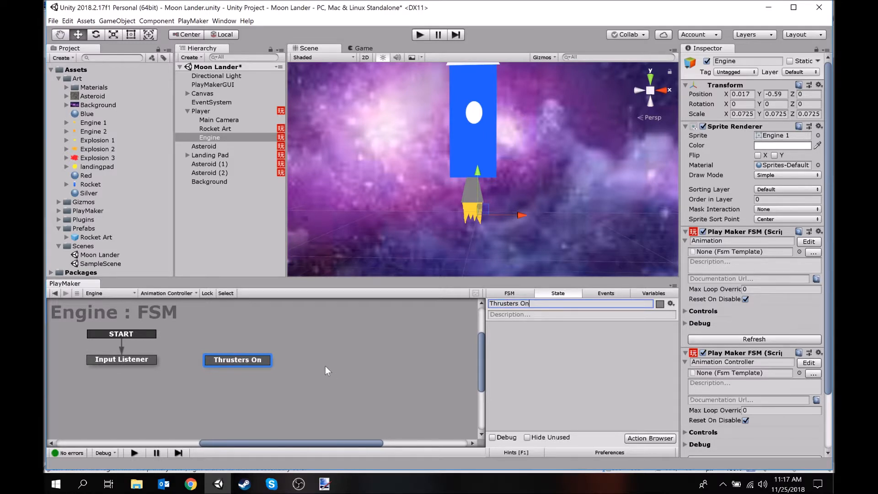
click(316, 355)
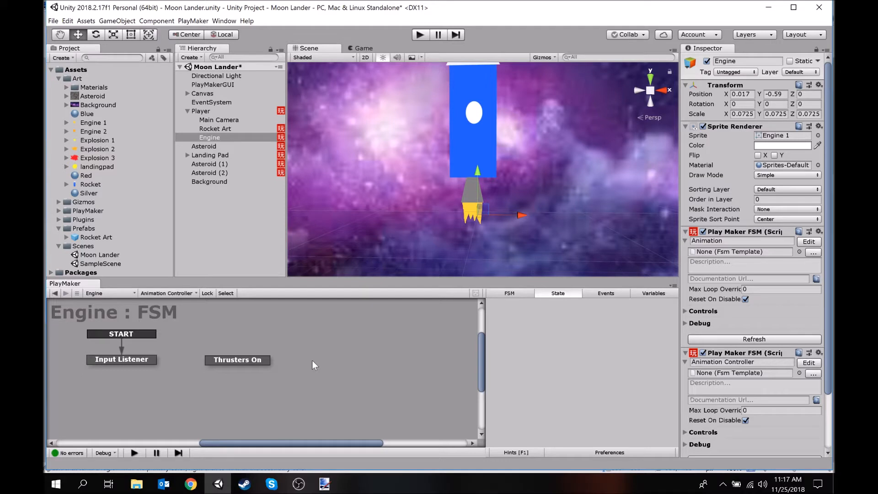
drag(259, 361, 254, 357)
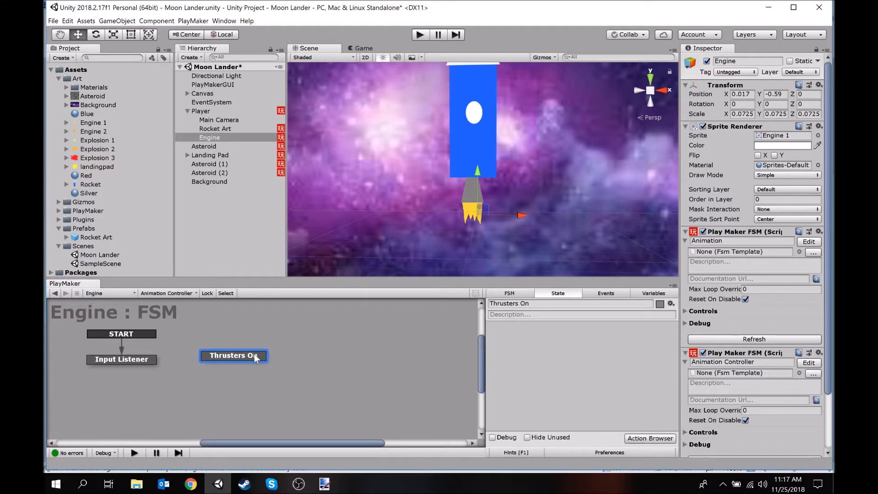
- Add another state beyond Thrusters On and name it Check for Input
right_click(309, 351)
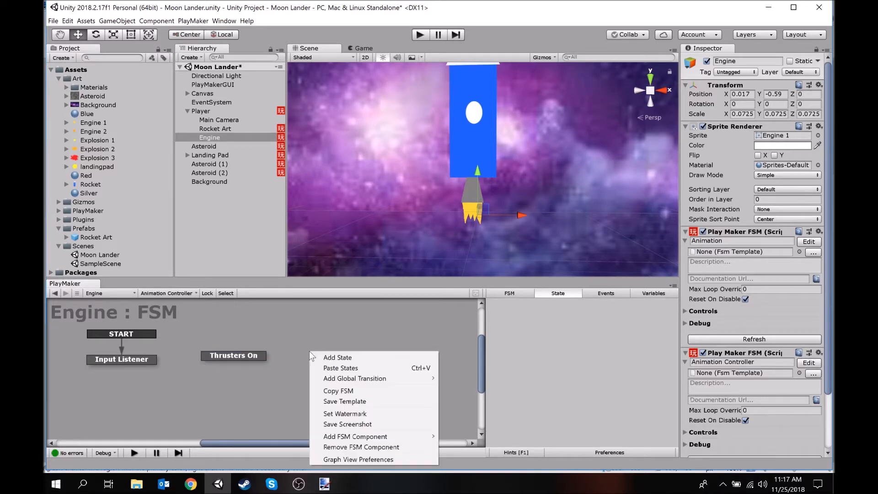
click(329, 356)
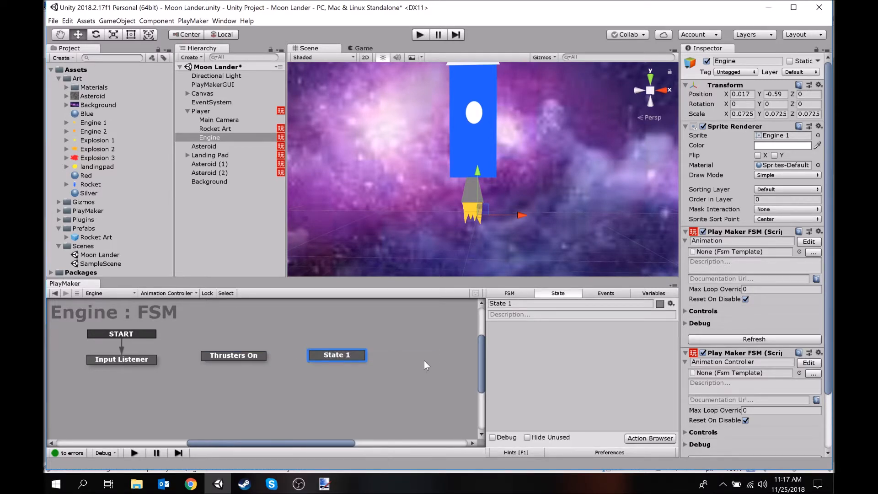
click(527, 303)
text(C)
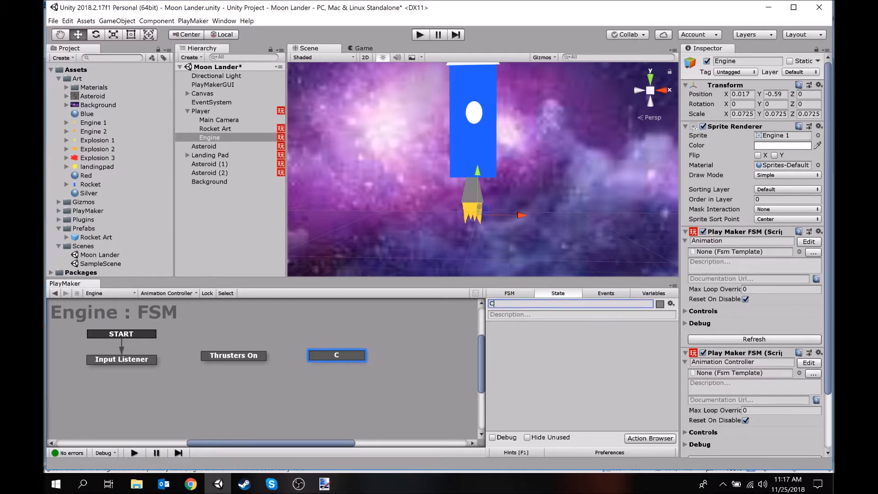
text(heck for I)
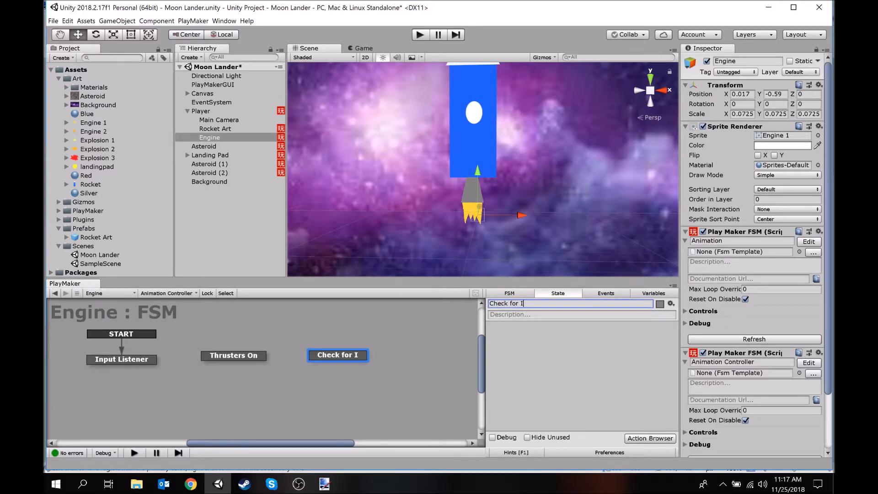
text(nput)
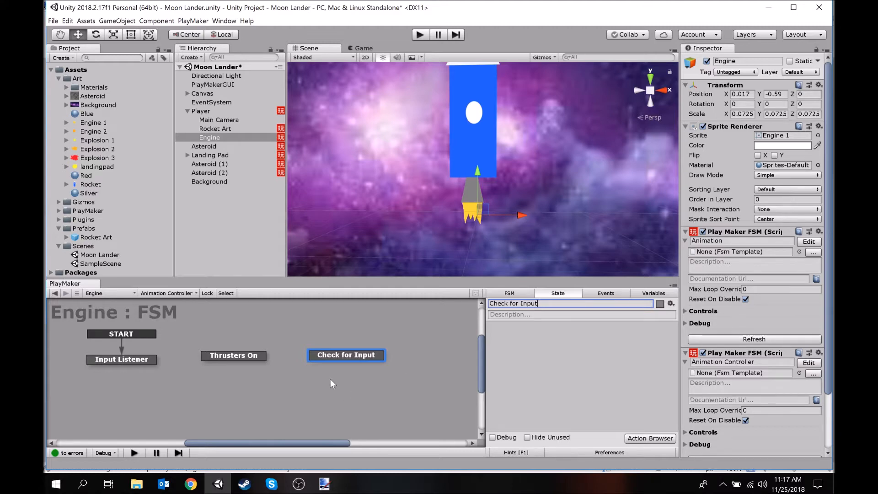
- Add a state below Check for Input and name it Thrusters Off
right_click(298, 404)
click(332, 298)
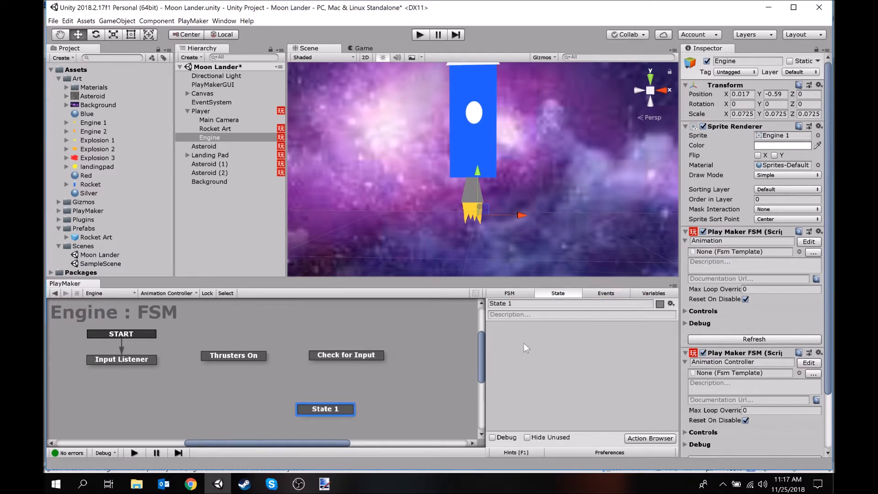
text(Thrusters Off)
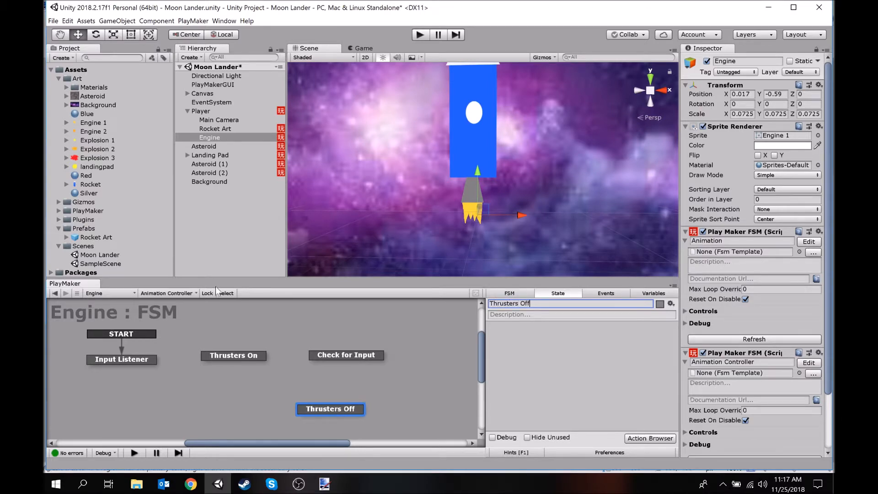
- Create a new event named Input in the Animation Controller FSM
click(131, 358)
click(606, 293)
click(553, 428)
text(Input)
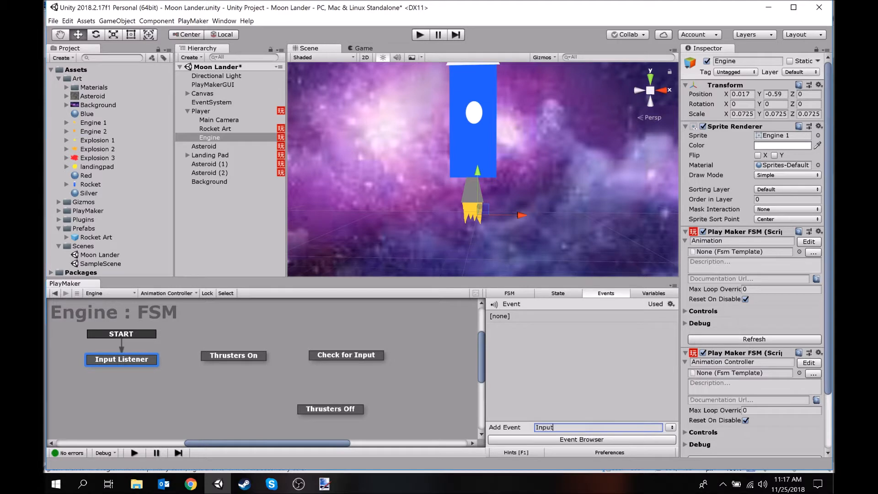
key(Return)
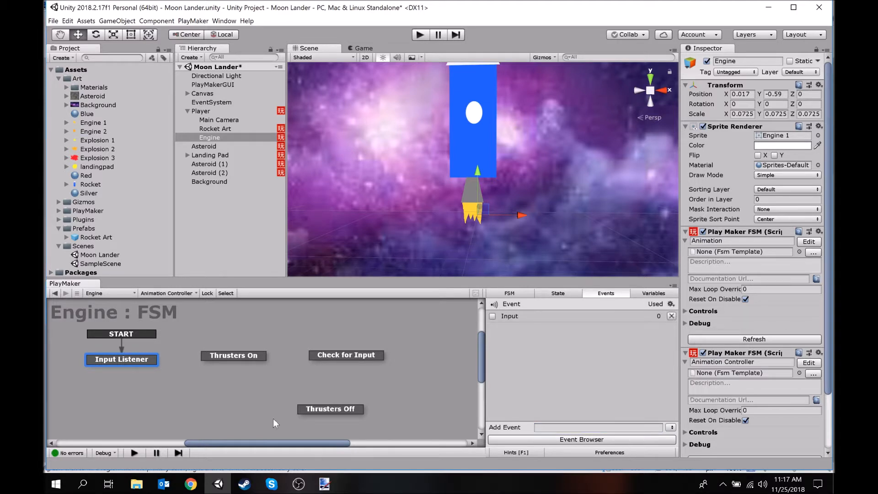
- Add an Input transition to the Input Listener state and link it to the Thrusters On state
right_click(151, 363)
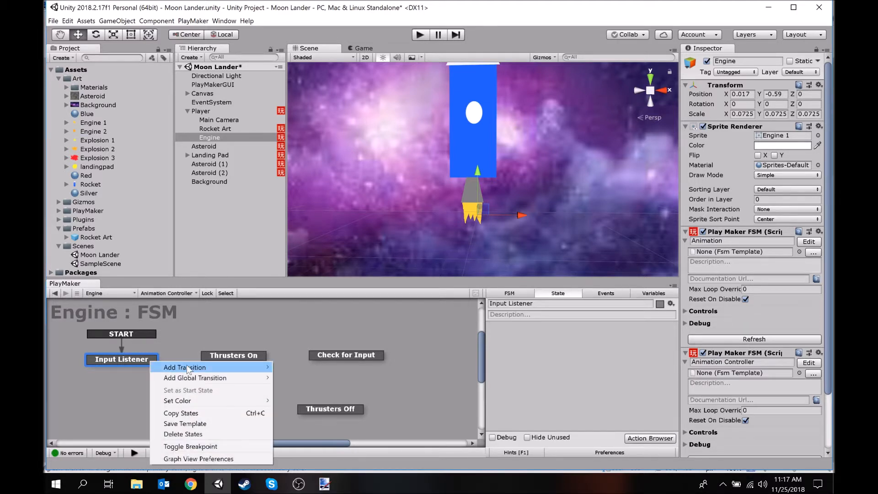
mouse_move(190, 368)
click(288, 367)
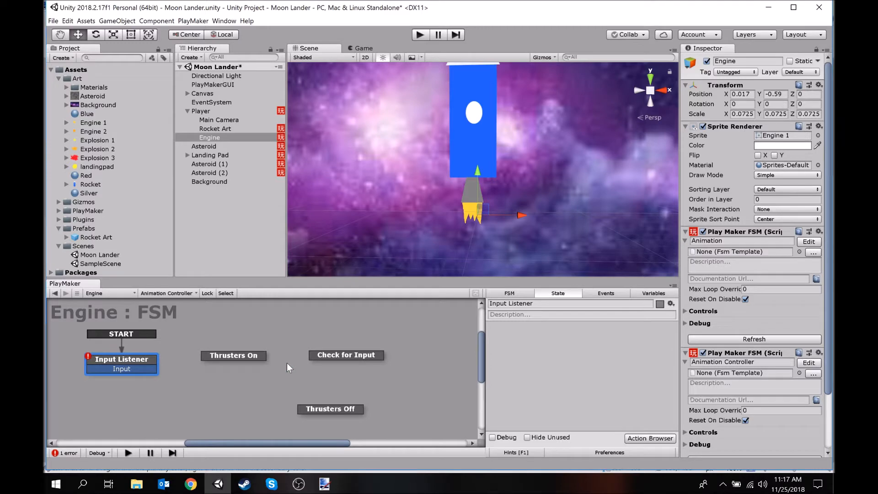
drag(154, 368, 219, 354)
click(246, 356)
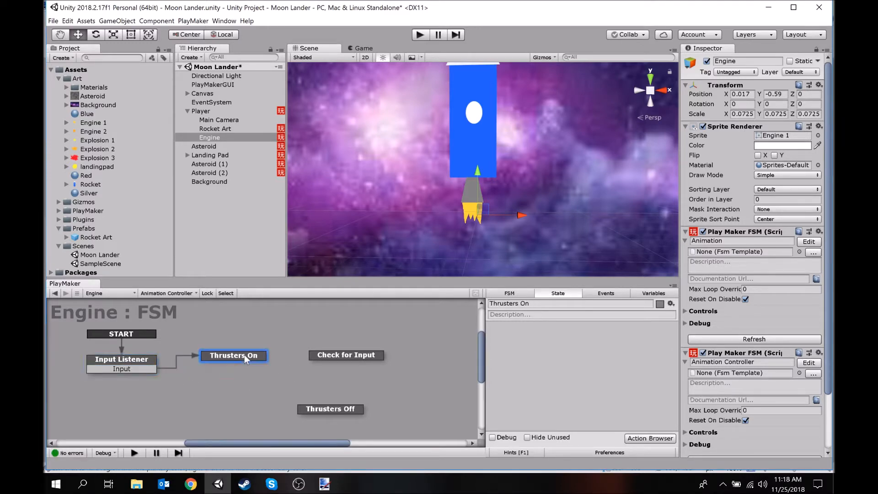
- Add an Axis Event action to the Input Listener state and set its Any Direction event to Input
click(105, 367)
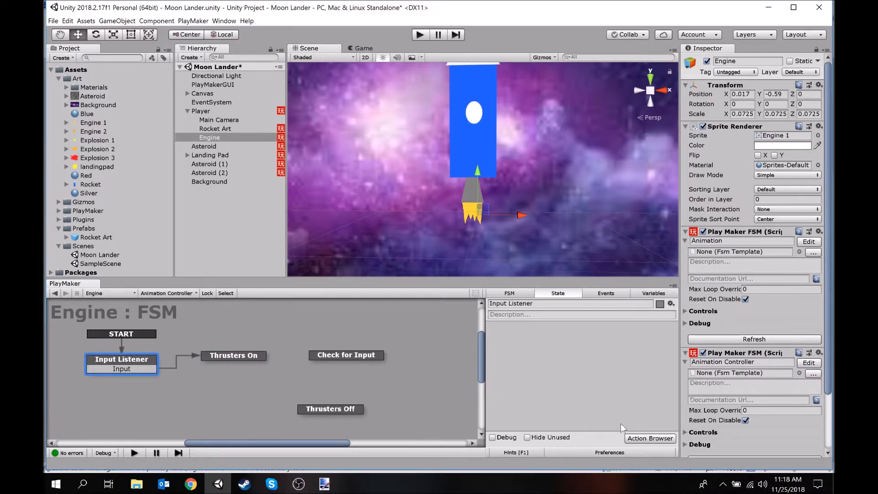
click(643, 437)
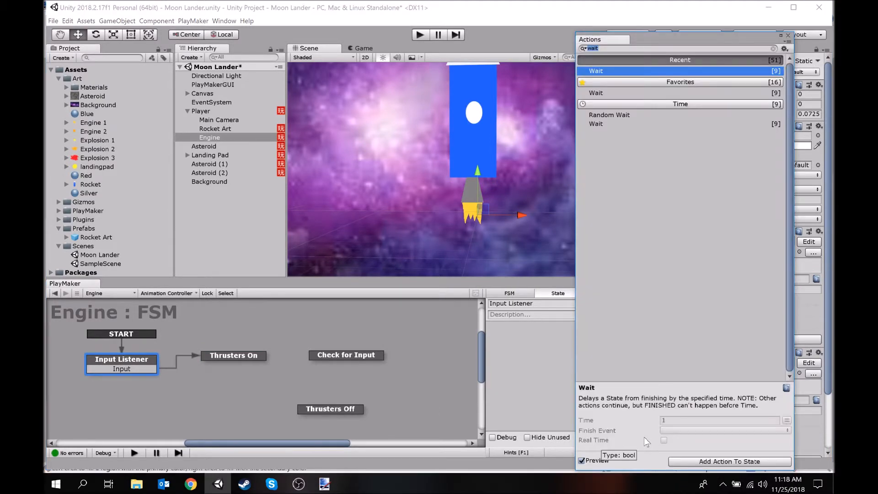
text(axis eve)
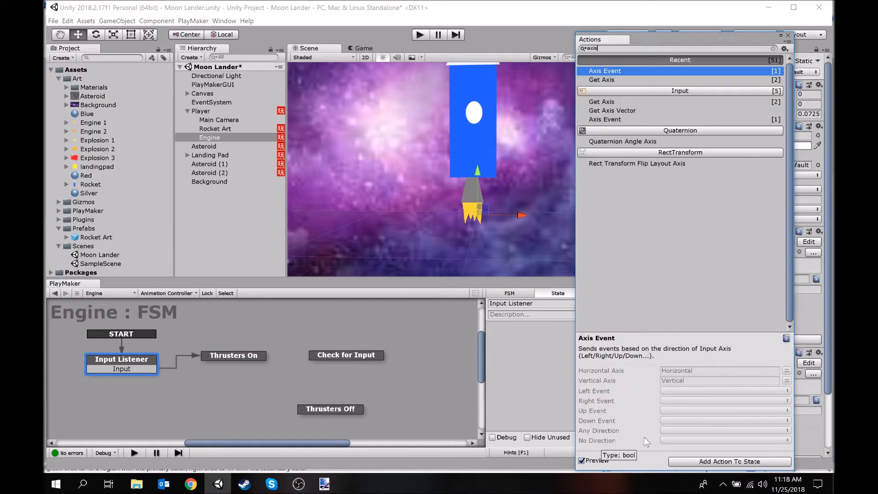
key(Return)
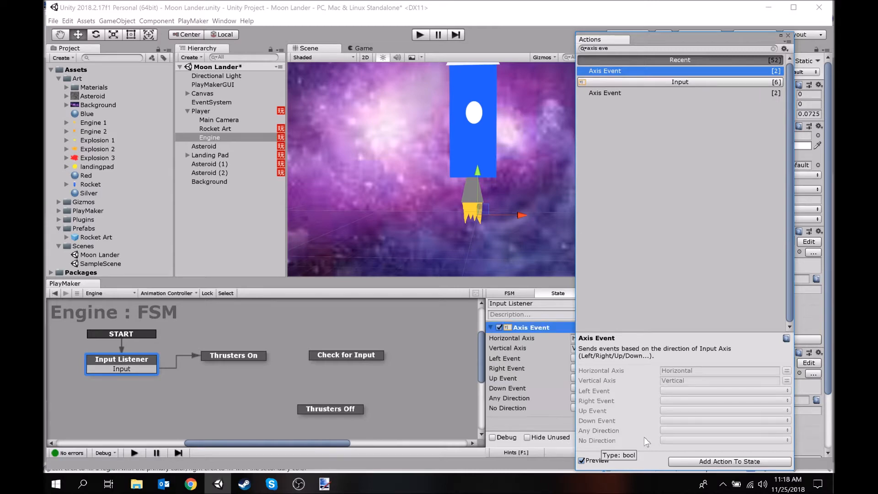
click(788, 35)
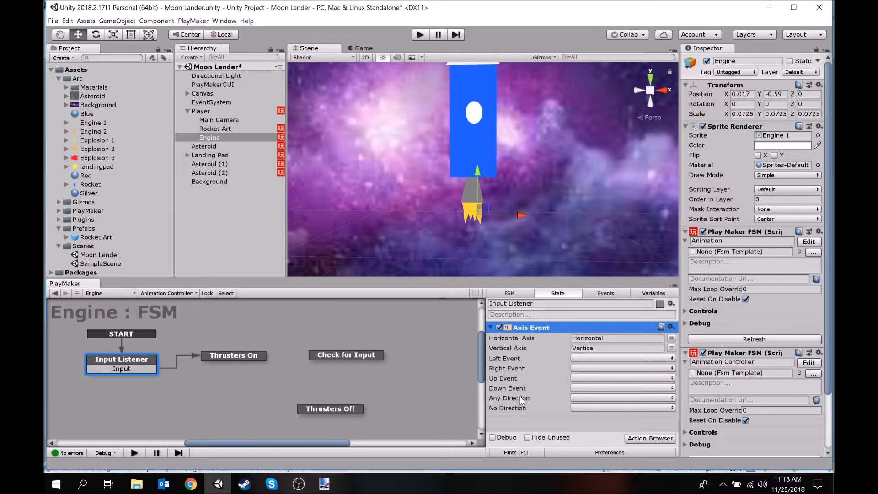
click(594, 398)
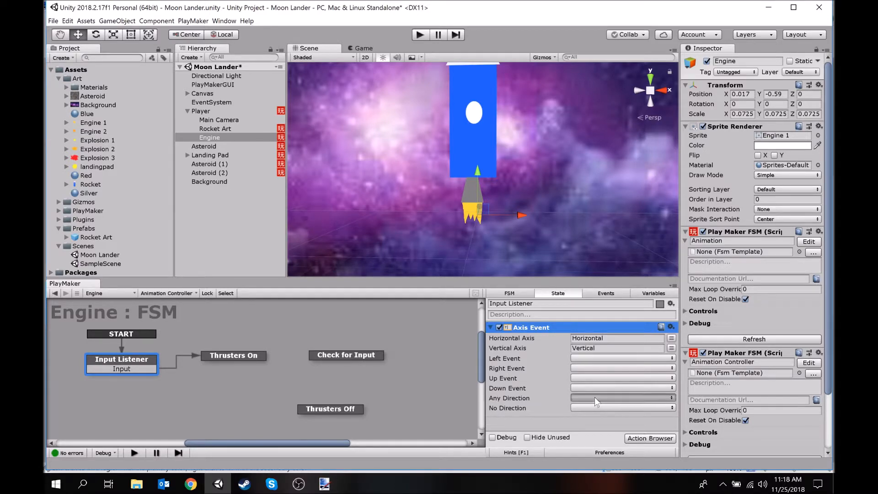
click(597, 420)
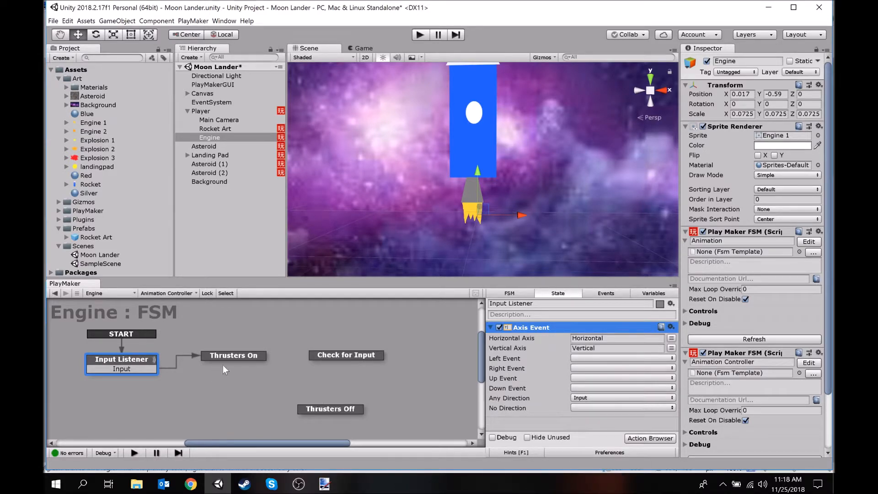
- Examine the global transitions in the Engine's Animation FSM, then return to the Animation Controller FSM
click(238, 356)
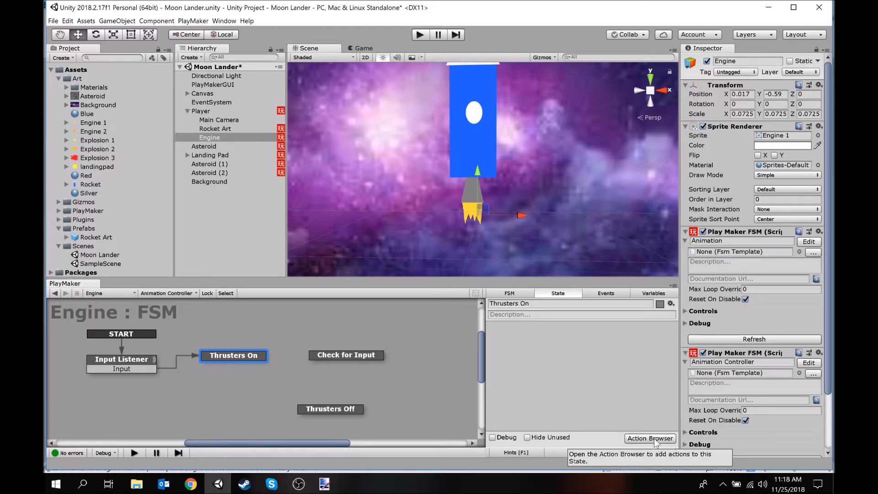
click(181, 294)
click(215, 298)
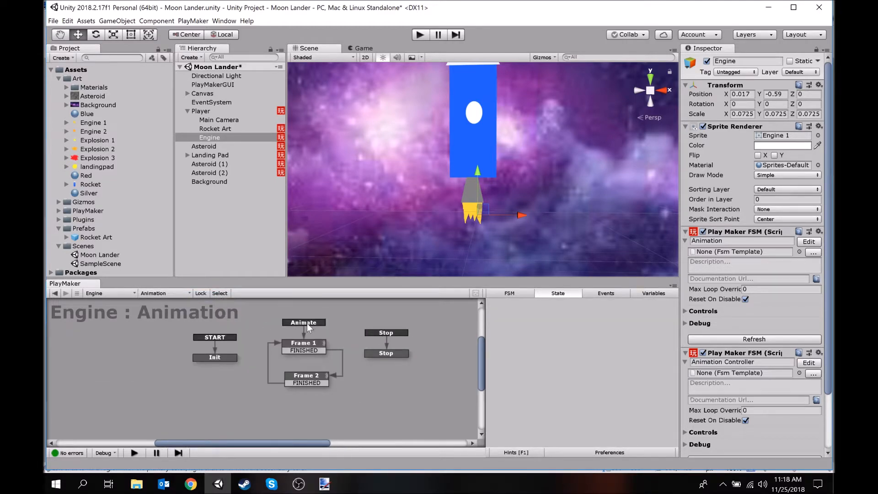
click(173, 295)
click(216, 310)
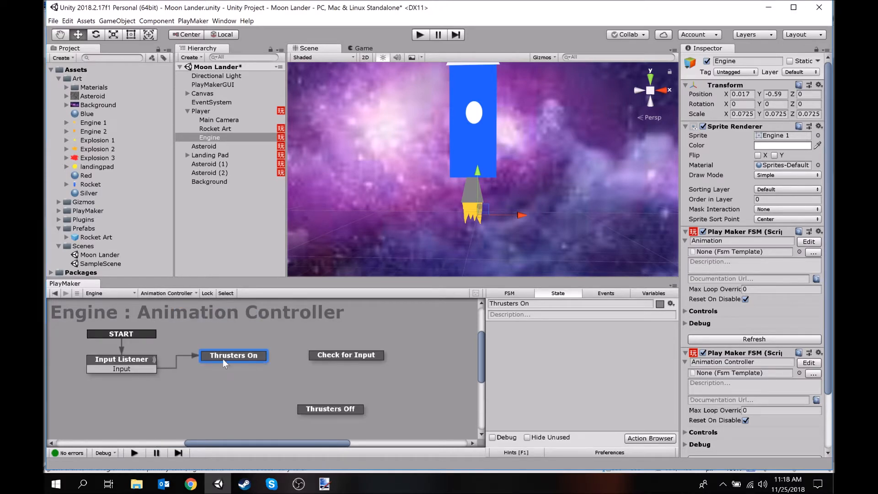
- Add a Send Event By Name action to the Thrusters On state
click(642, 438)
text(se)
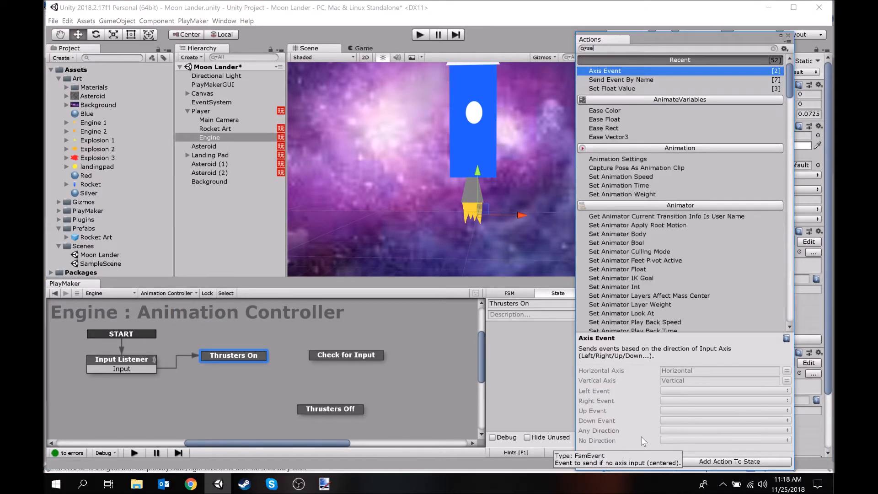
text(nd event)
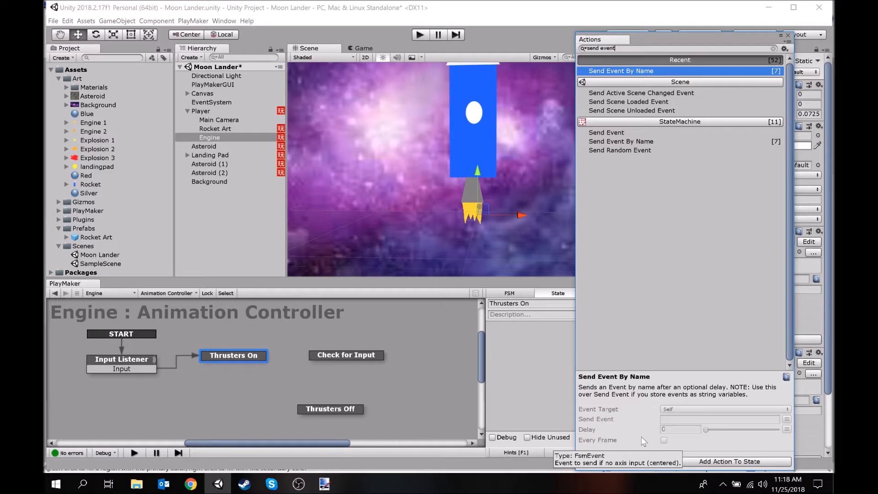
key(Return)
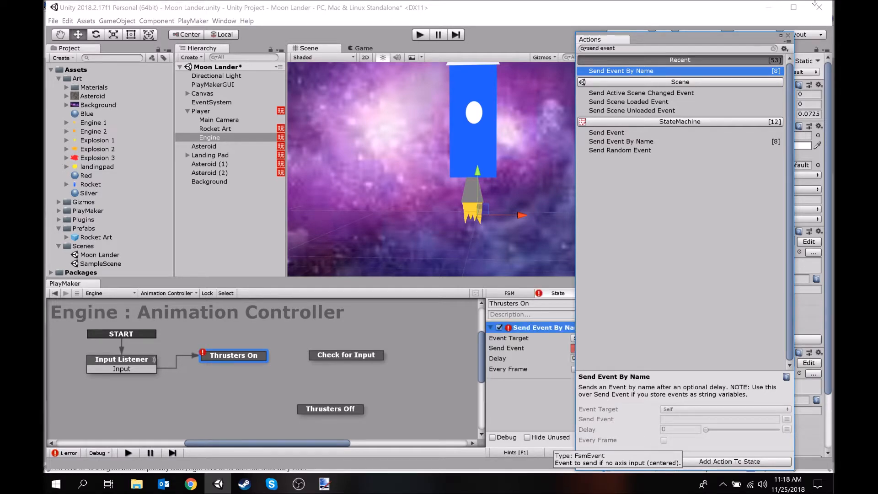
click(788, 35)
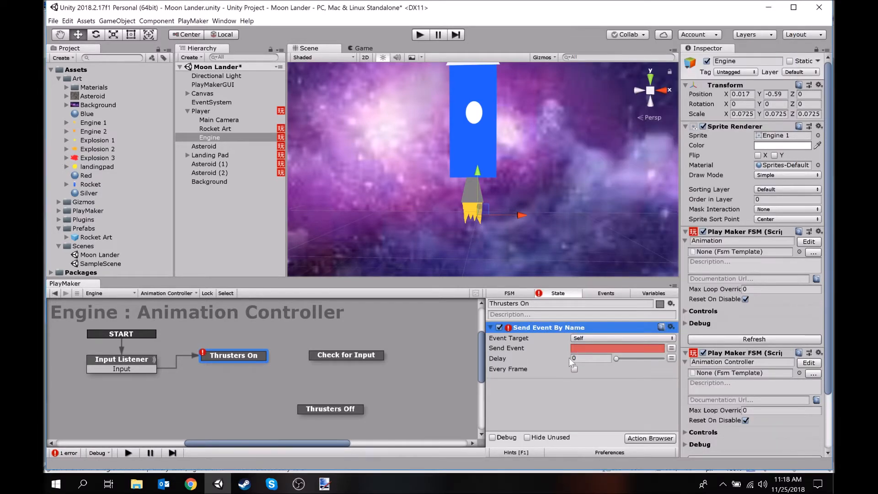
- Set the Send Event By Name action's target to Game Object FSM with Animation as the FSM name
click(579, 339)
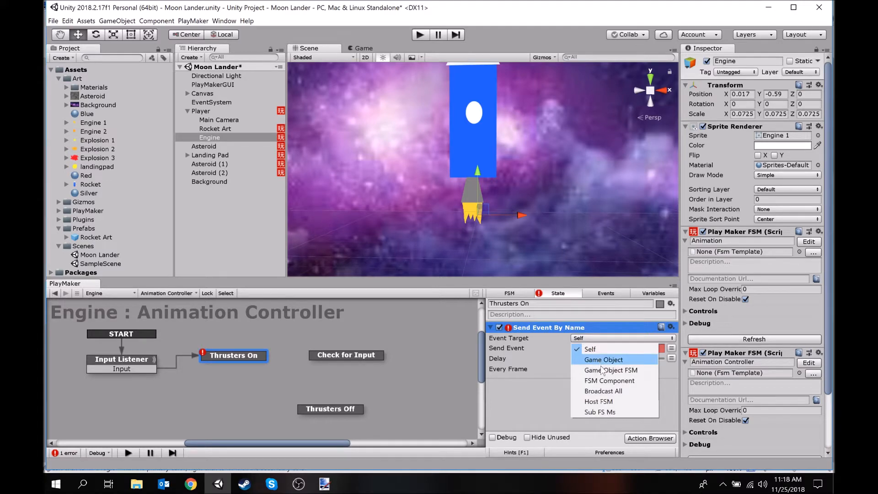
click(601, 370)
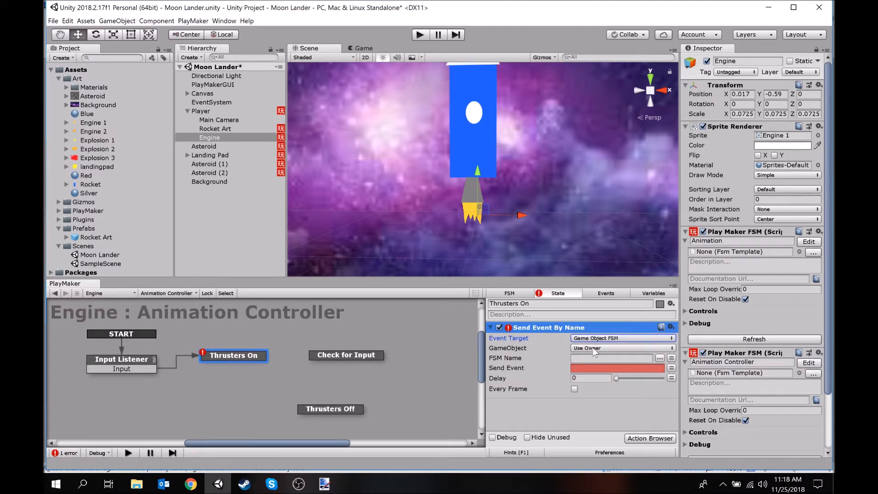
click(659, 358)
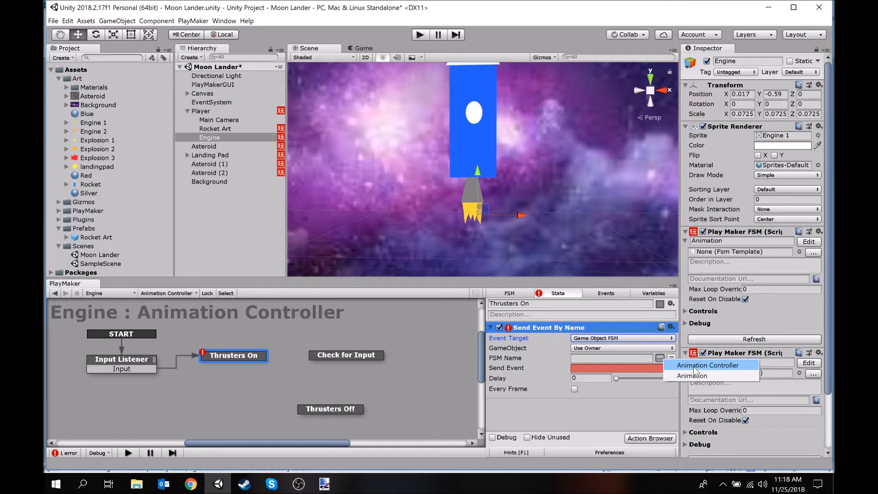
click(692, 375)
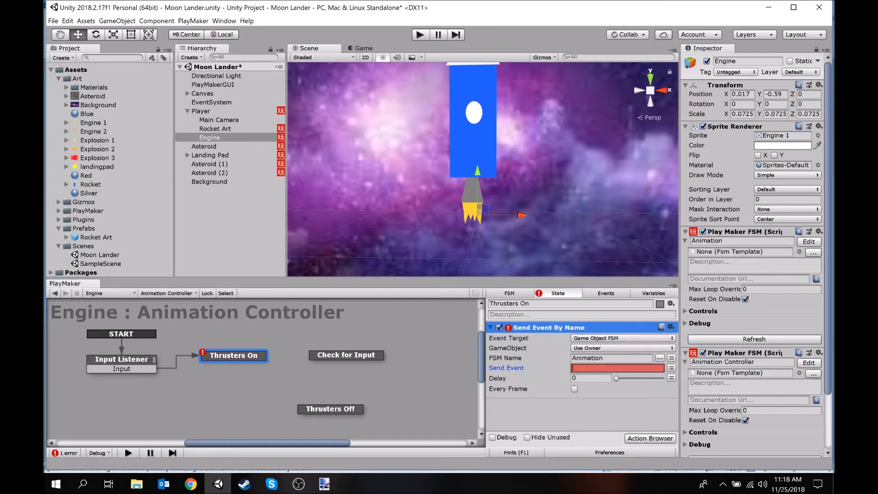
- Set the event sent by the Thrusters On state's Send Event By Name action to Animate
click(617, 368)
text(Animat)
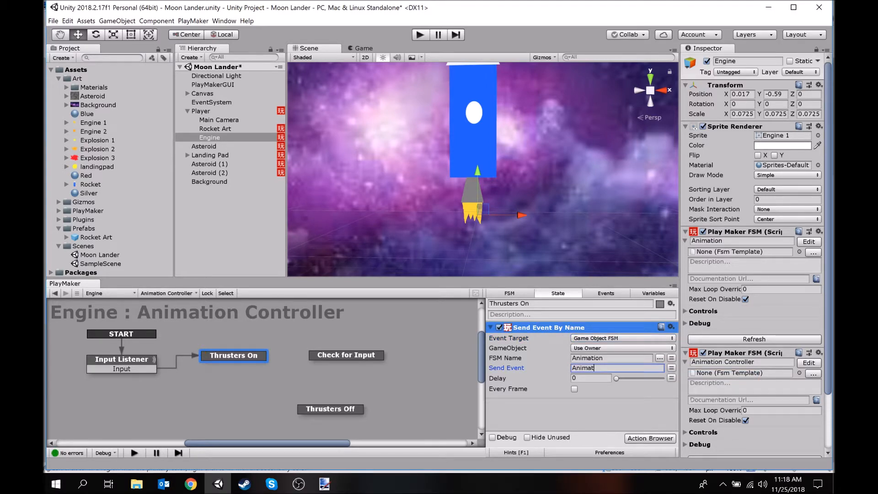
text(e)
key(Tab)
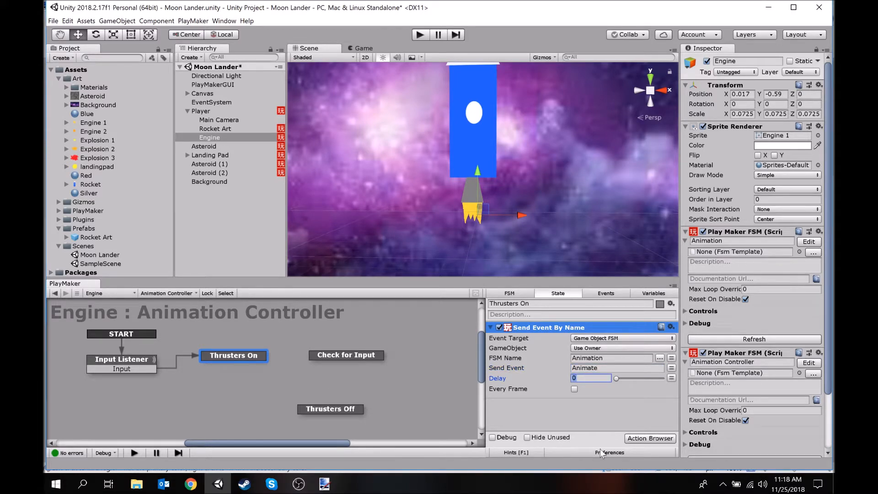
- Add a Wait action below Send Event By Name in the Thrusters On state and set its time to 0.1
click(639, 438)
text(wa)
key(Return)
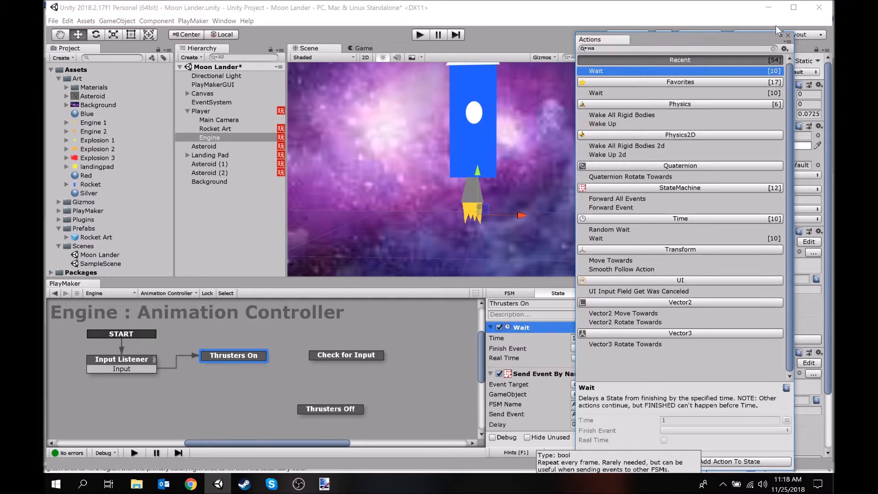
click(787, 35)
drag(551, 378, 571, 351)
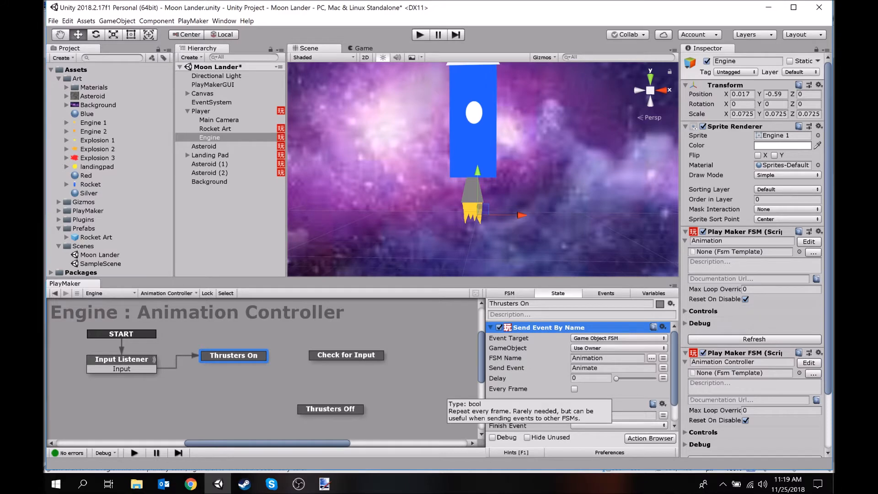
click(612, 415)
text(.1)
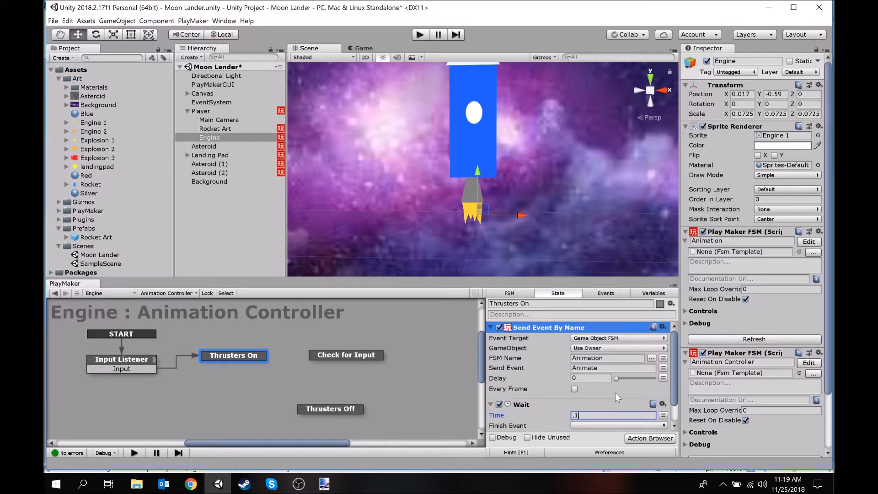
- Add a FINISHED transition to the Thrusters On state and link it to Check for Input
right_click(226, 355)
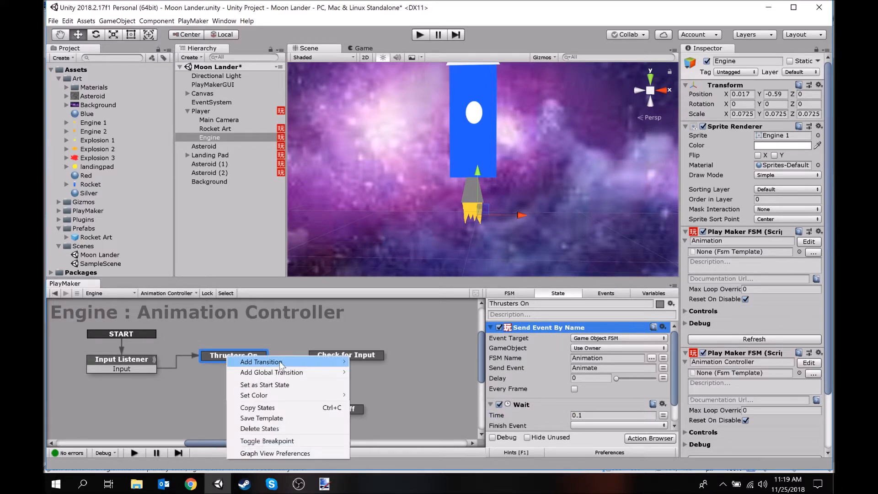
mouse_move(279, 361)
click(378, 376)
mouse_move(258, 366)
mouse_down()
mouse_move(336, 363)
mouse_move(345, 355)
mouse_up()
click(264, 364)
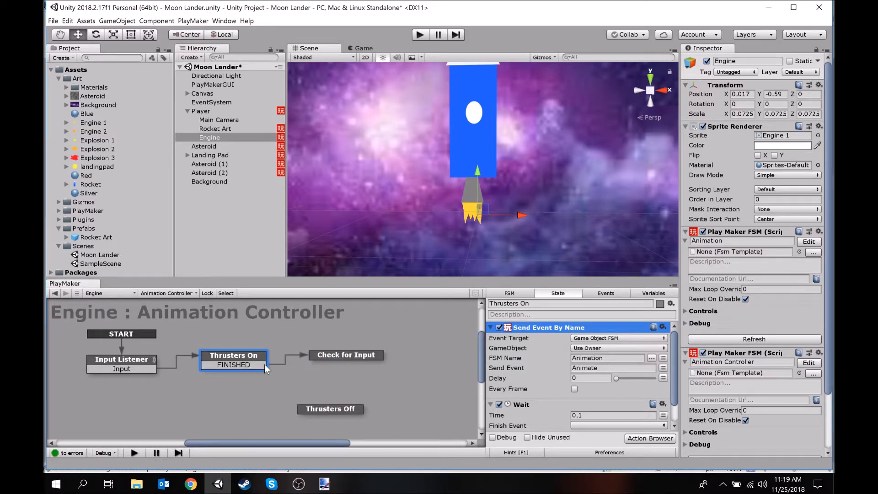
- Set the finish event of the Wait action in Thrusters On to FINISHED
scroll(567, 361, down, 2)
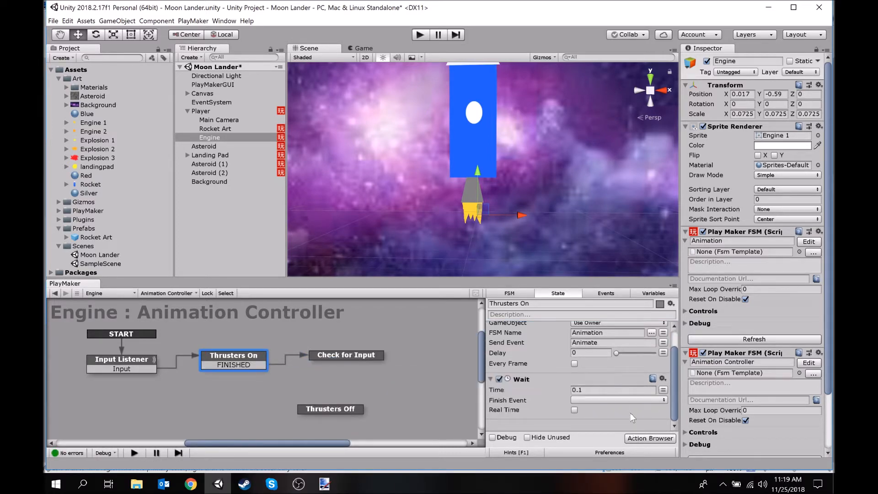
click(592, 400)
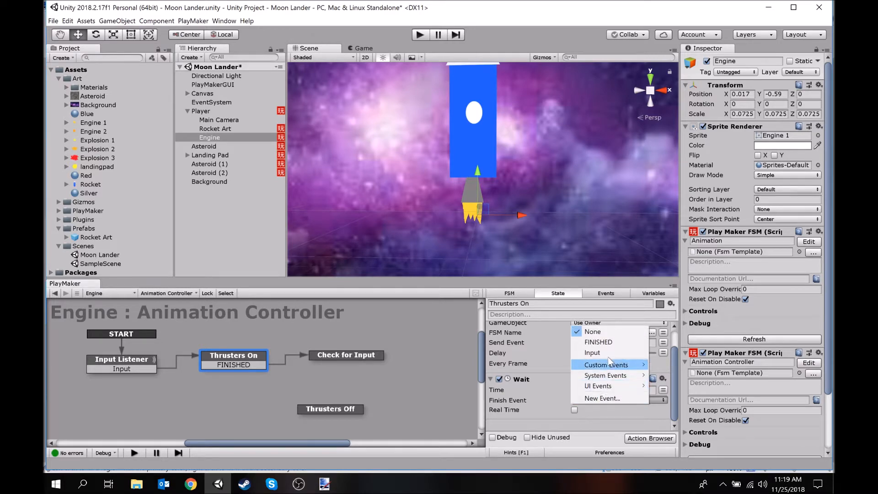
click(608, 345)
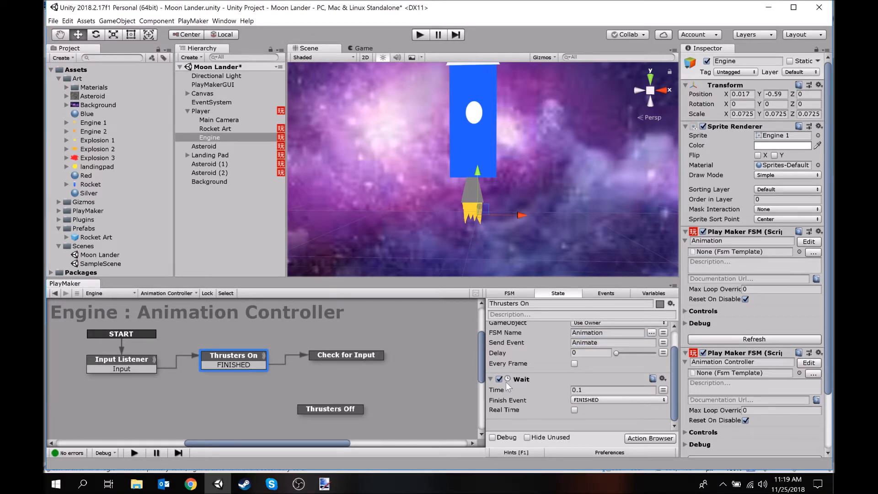
scroll(553, 369, up, 2)
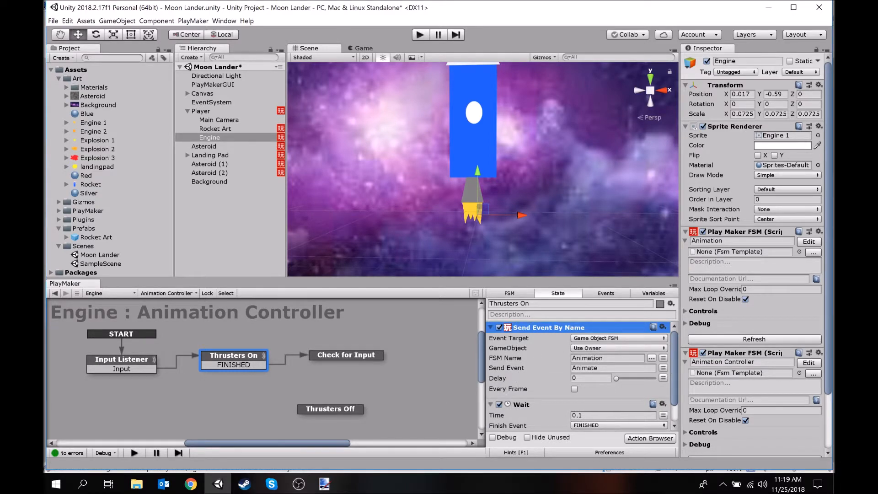
scroll(585, 408, down, 2)
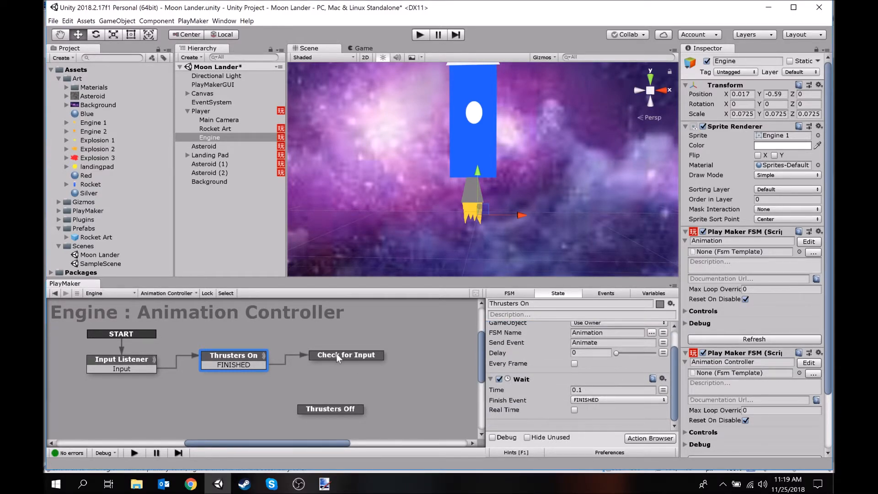
- Copy the Axis Event action from Input Listener into the Check for Input state and set its Any Direction event to None
click(337, 356)
click(141, 365)
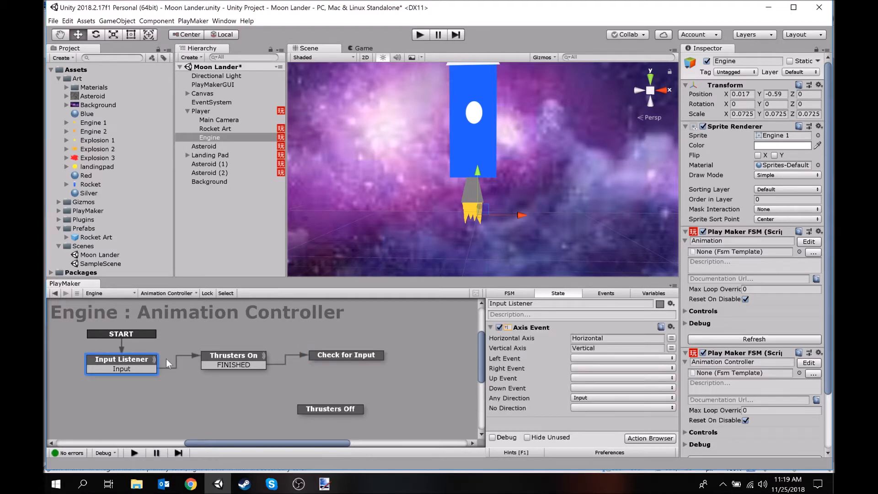
click(538, 328)
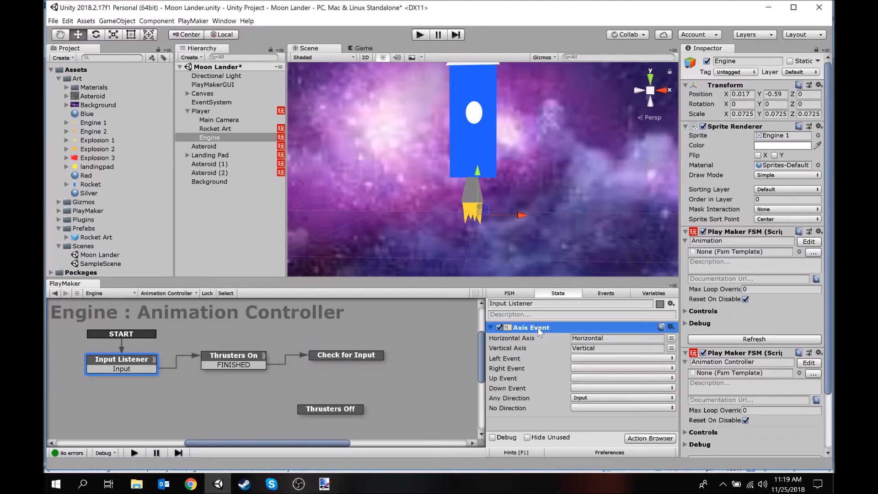
click(363, 356)
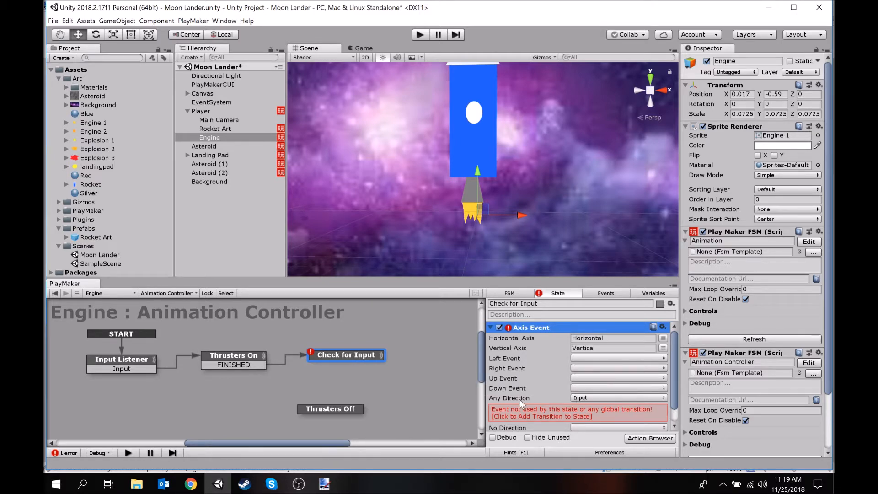
click(589, 399)
click(594, 330)
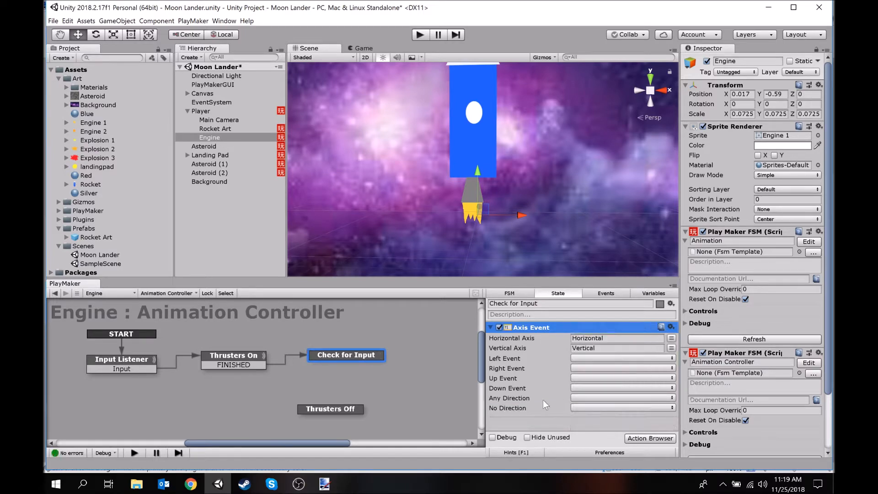
- Add a new state beside Check for Input and name it Check Again
right_click(419, 349)
click(448, 356)
click(377, 357)
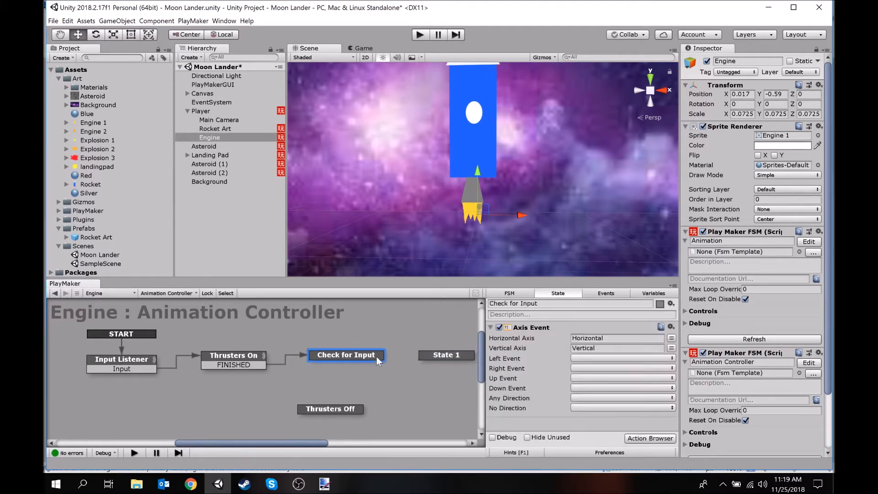
click(464, 355)
click(525, 304)
text(Check Again)
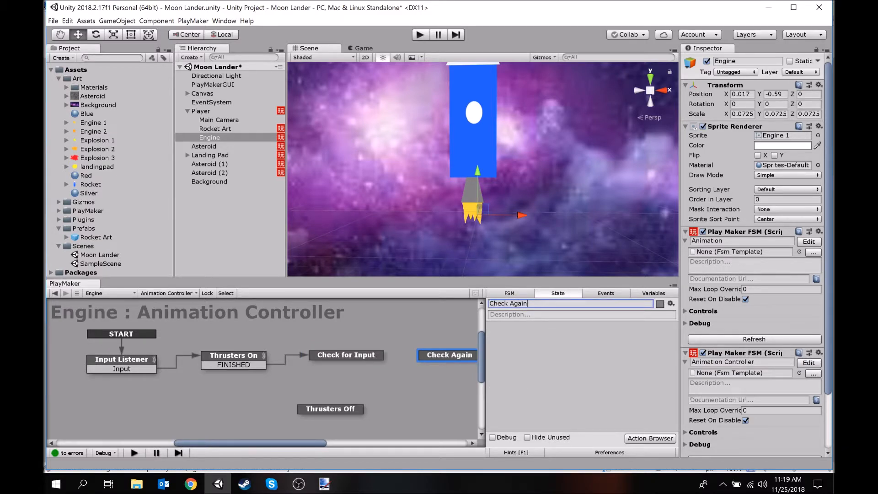
- Set the Any Direction event in Check for Input to Input, and link an Input transition from that state to Check Again
click(361, 355)
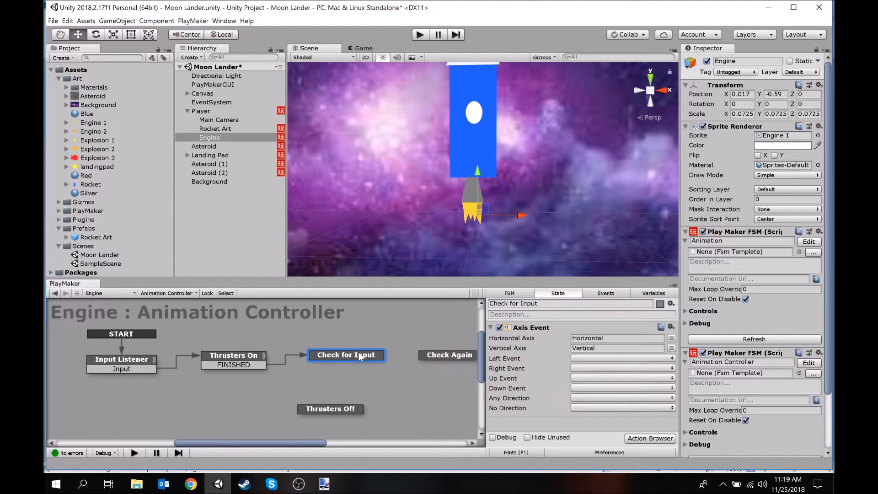
click(580, 399)
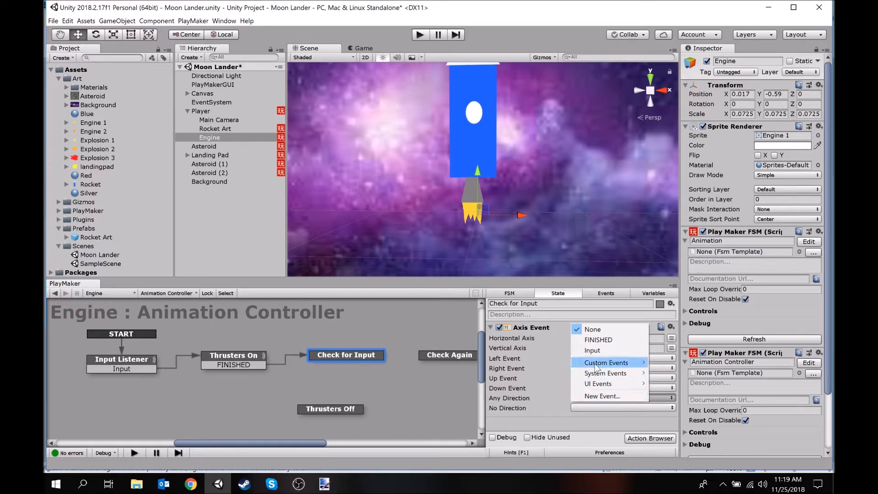
click(594, 350)
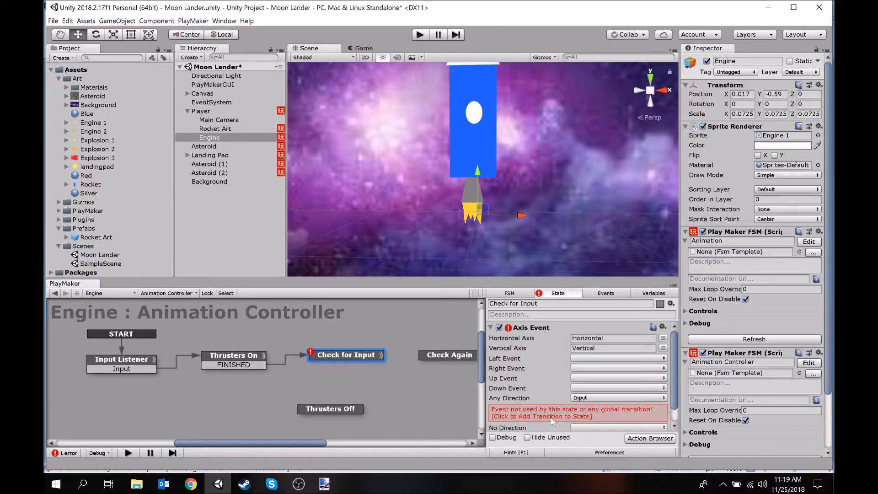
click(517, 417)
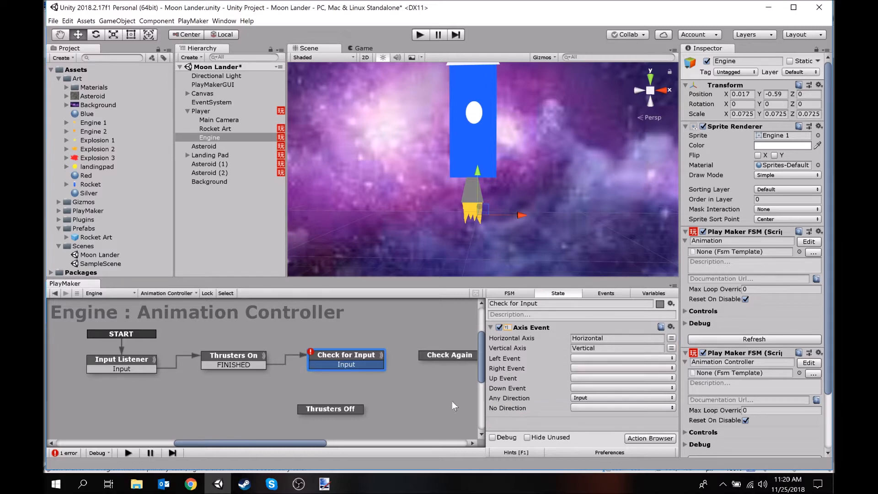
drag(378, 367, 440, 357)
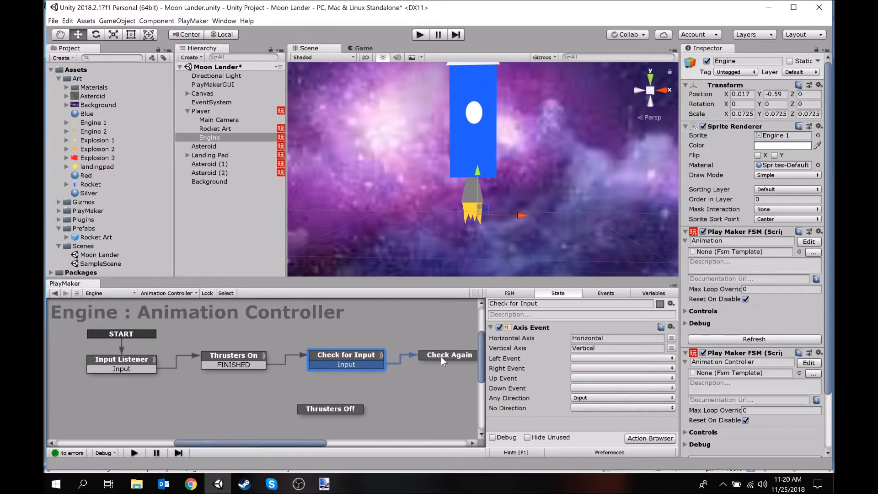
- Add a FINISHED transition to the Check Again state and link it back to Check for Input
click(440, 357)
right_click(438, 356)
mouse_move(471, 363)
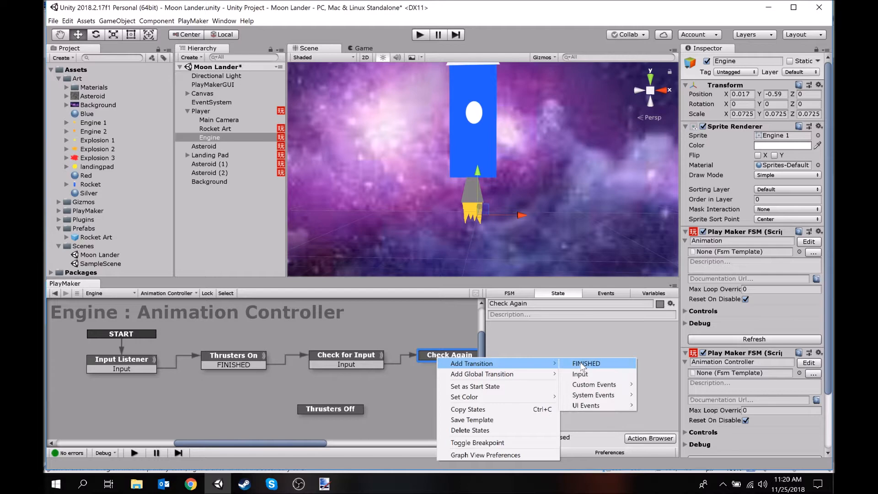
click(585, 364)
drag(421, 361, 440, 360)
- Add a Wait action to the Check Again state with a time of 0.1 and FINISHED as its finish event
click(649, 438)
text(wa)
key(Return)
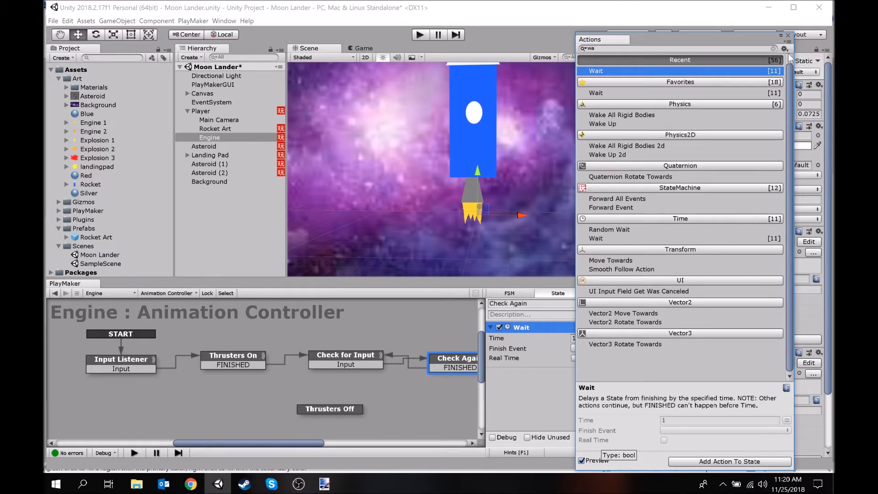
click(788, 35)
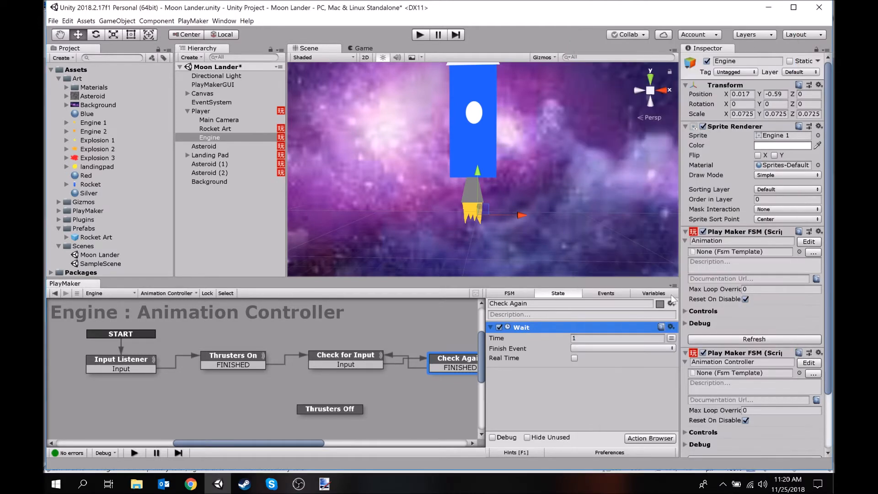
click(594, 338)
text(.1)
click(611, 349)
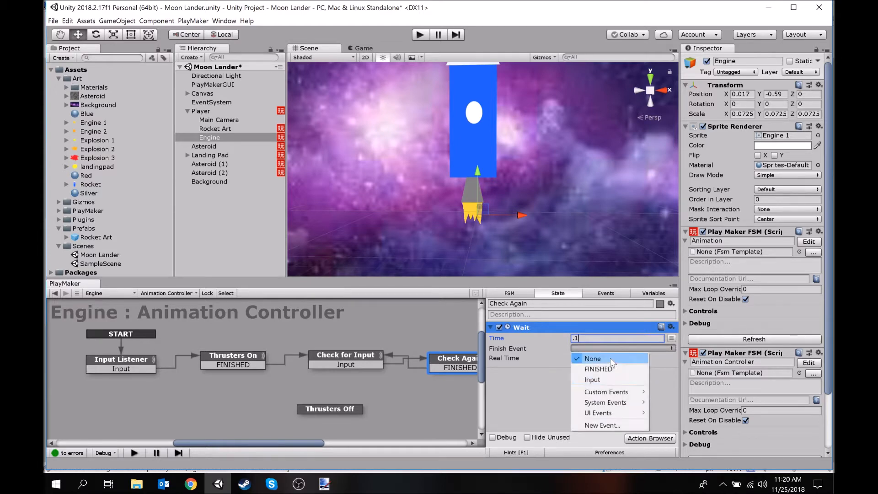
click(611, 369)
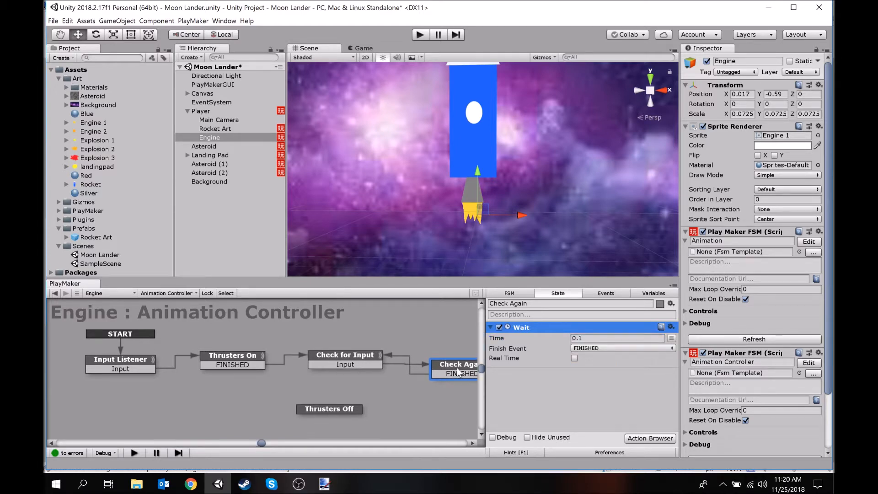
- Review the actions and transitions of the Input Listener, Thrusters On, Check for Input and Check Again states
click(353, 361)
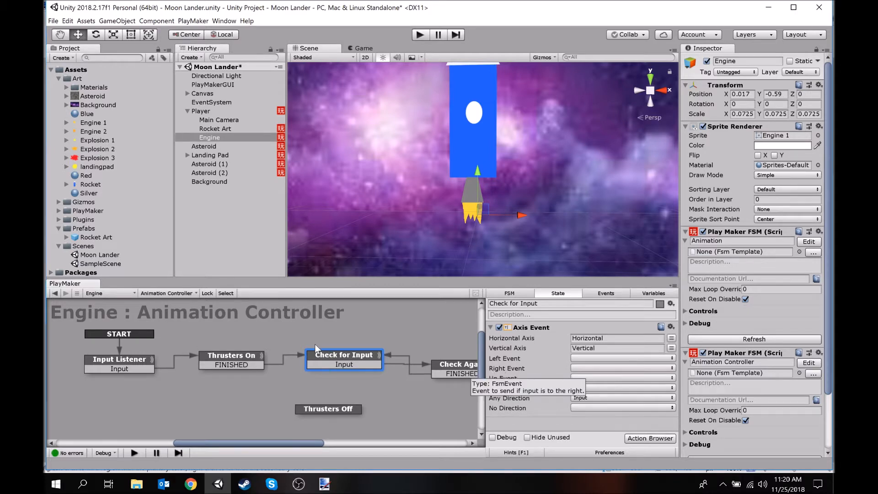
click(430, 378)
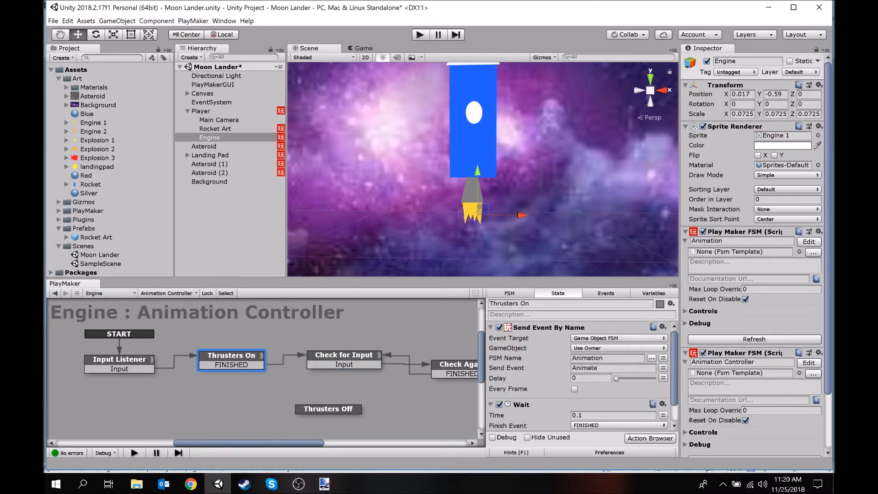
click(125, 360)
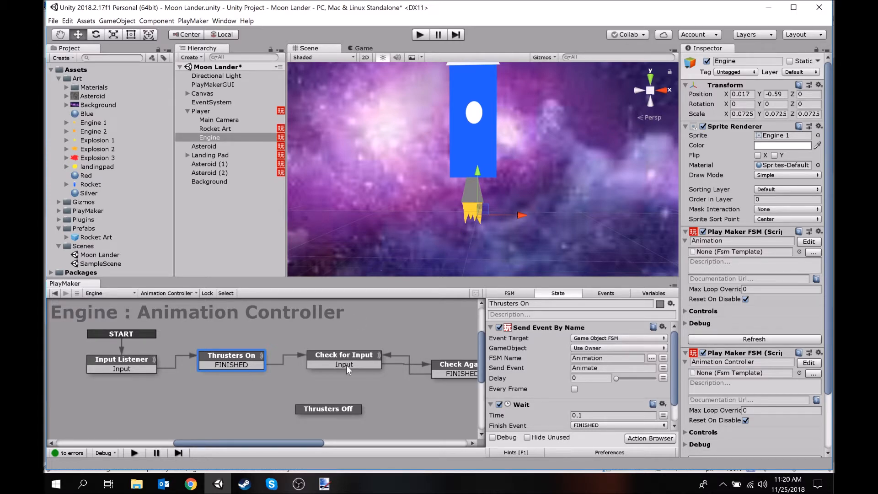
click(339, 355)
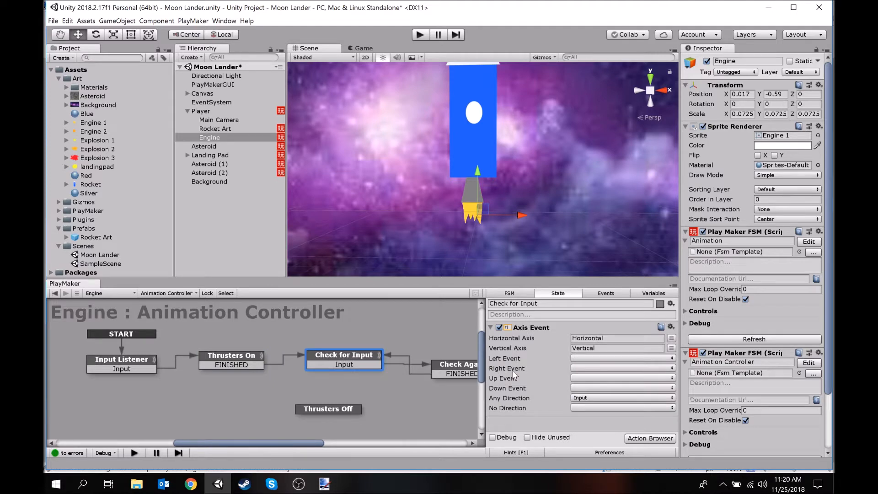
click(463, 369)
- Create a new event named Stop for the No Direction event of the Axis Event action in Check for Input
click(337, 354)
click(586, 408)
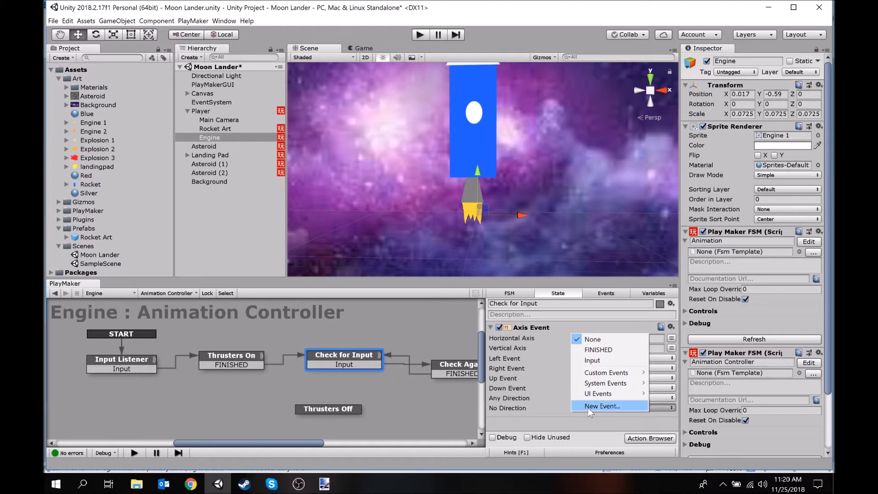
click(595, 406)
text(St)
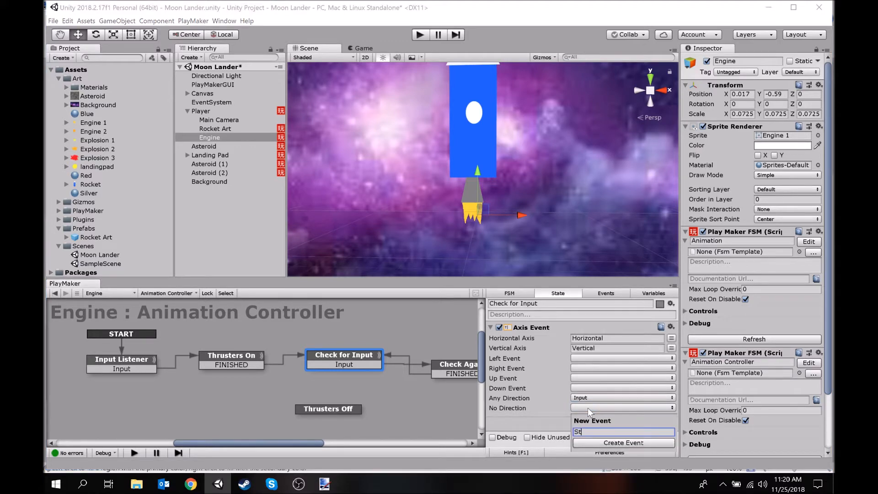
key(Return)
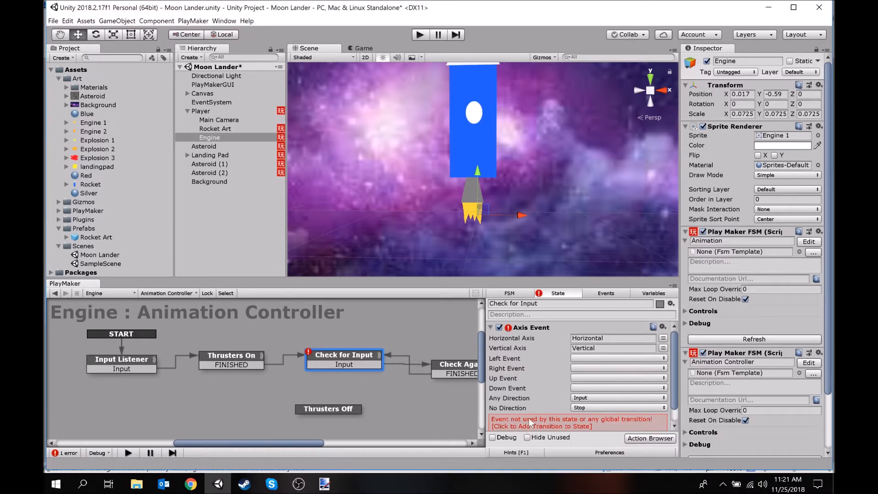
- Add a Stop transition to the Check for Input state and link it to the Thrusters Off state
scroll(528, 418, down, 1)
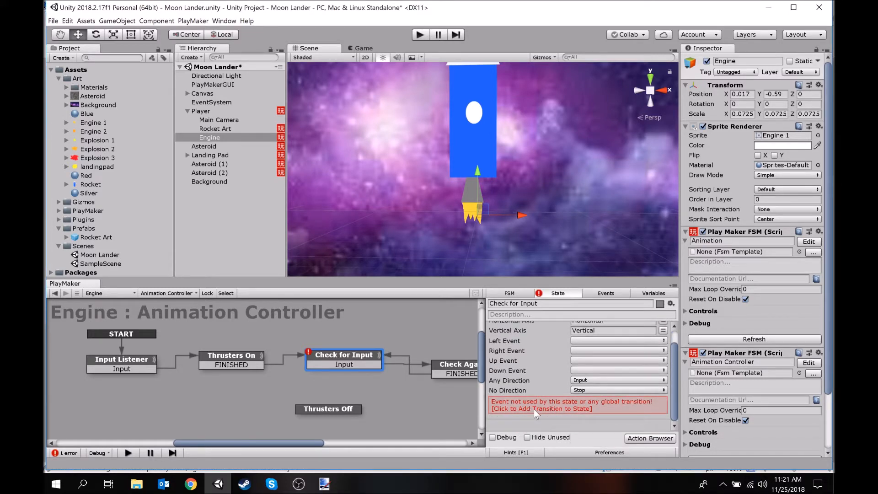
click(534, 409)
drag(378, 371, 357, 405)
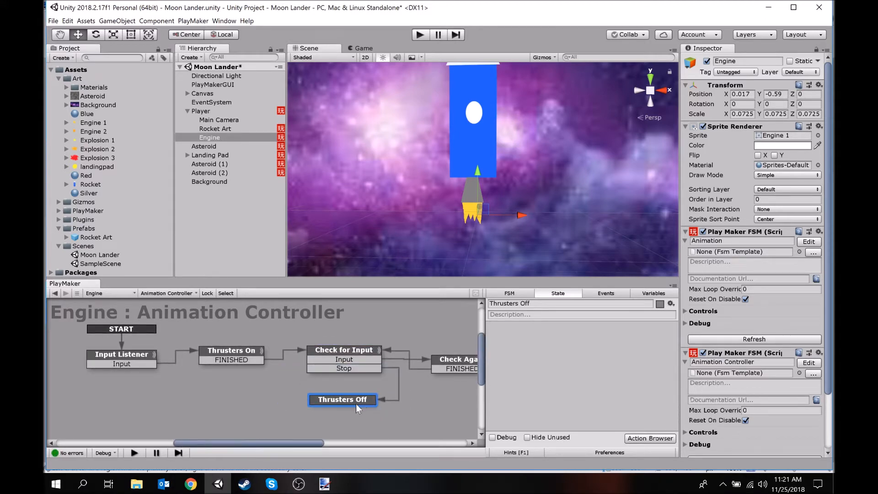
- Copy the Send Event By Name action from Thrusters On into Thrusters Off and set its Send Event to Stop
click(237, 353)
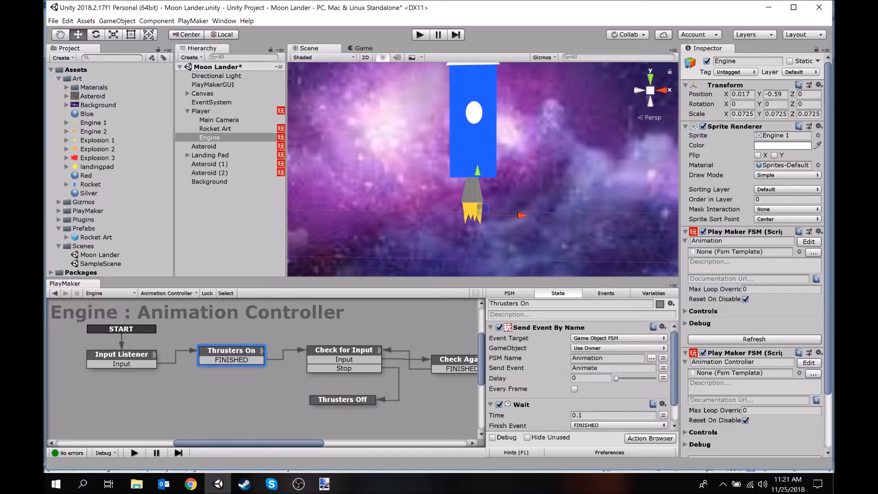
right_click(553, 328)
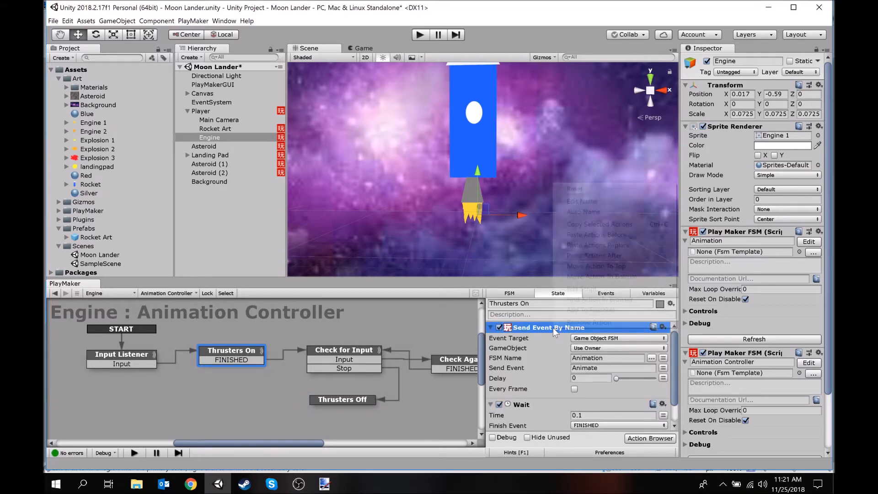
click(607, 224)
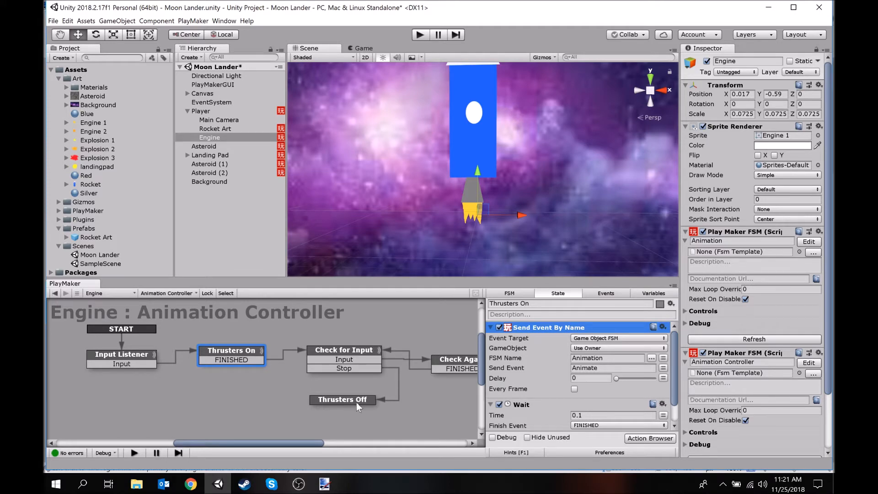
click(356, 402)
right_click(569, 381)
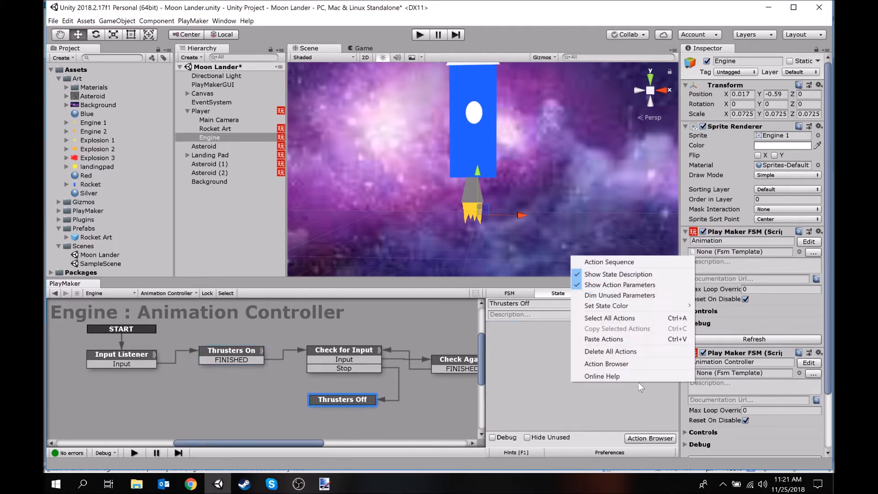
click(620, 338)
click(618, 368)
text(Stop)
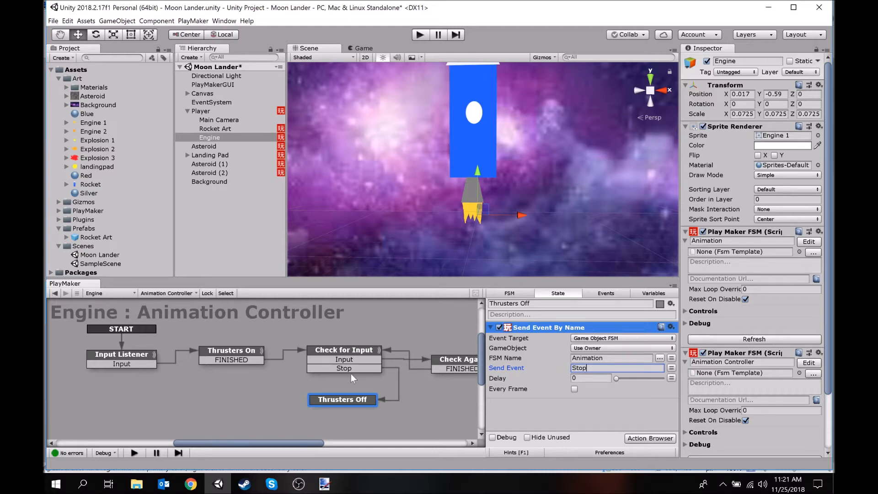
- Add a FINISHED transition from Thrusters Off to Input Listener and reposition Thrusters Off below Thrusters On
right_click(343, 403)
mouse_move(384, 305)
click(492, 305)
drag(316, 410, 108, 364)
drag(335, 403, 252, 410)
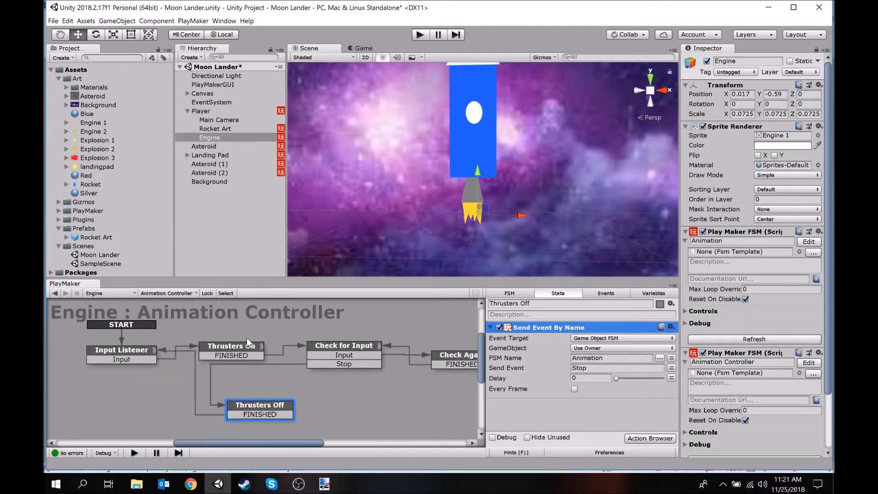
- Review the Stop state of the Animation FSM and the actions and transitions of the Animation Controller states
click(176, 295)
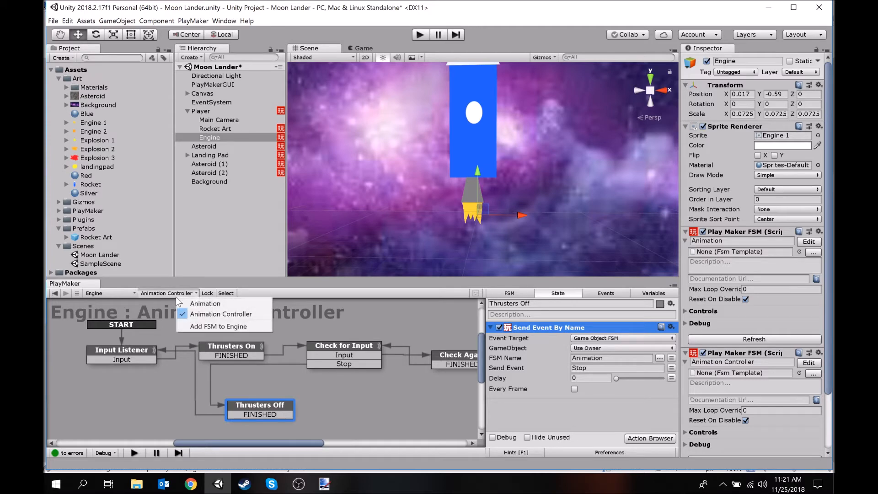
click(197, 303)
click(384, 353)
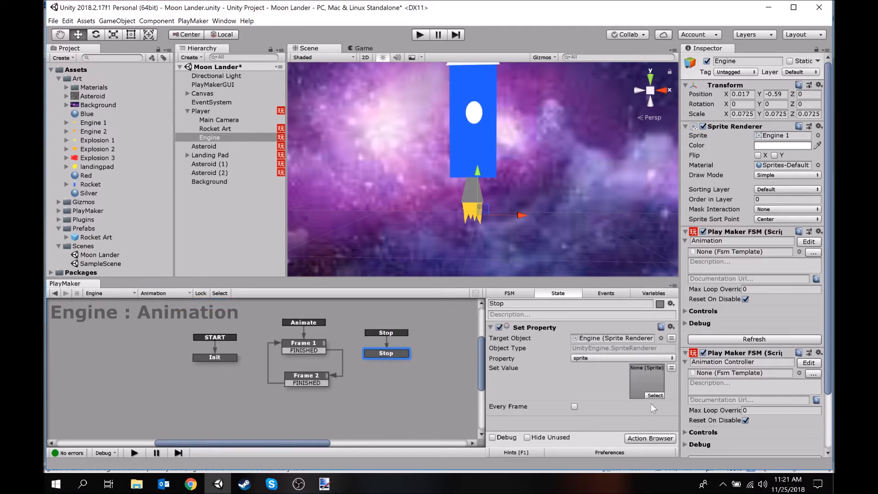
click(166, 293)
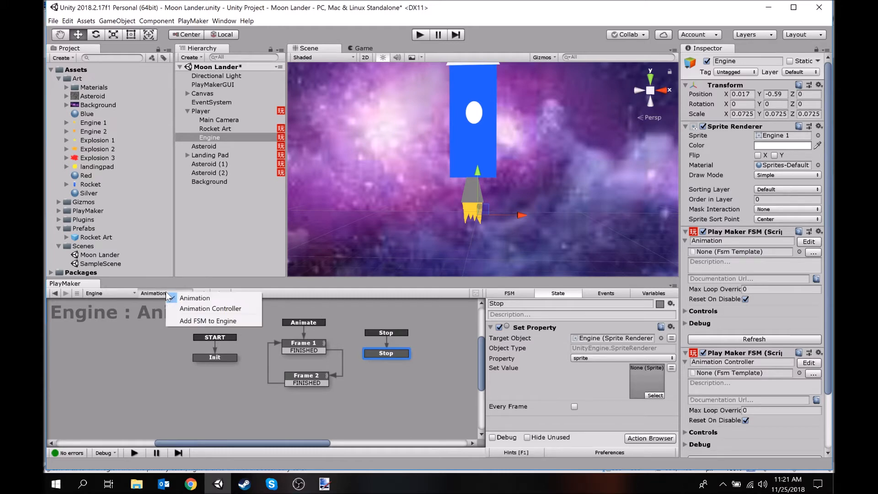
click(201, 310)
click(124, 348)
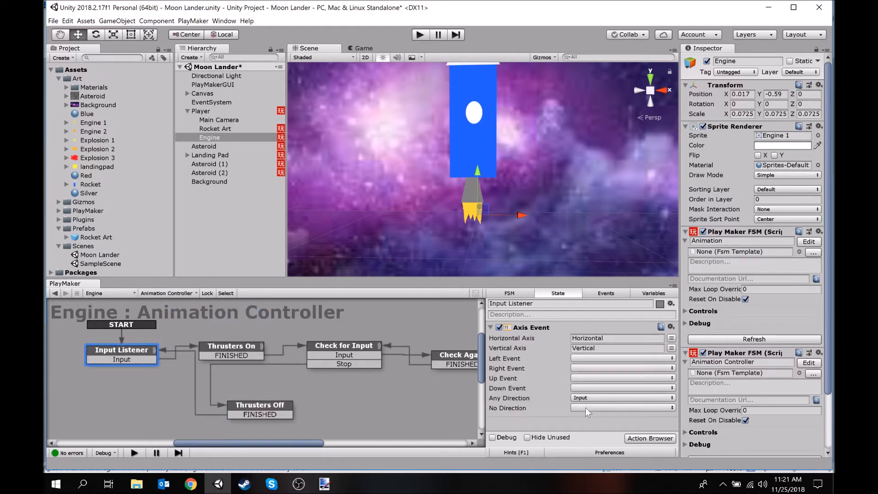
click(229, 349)
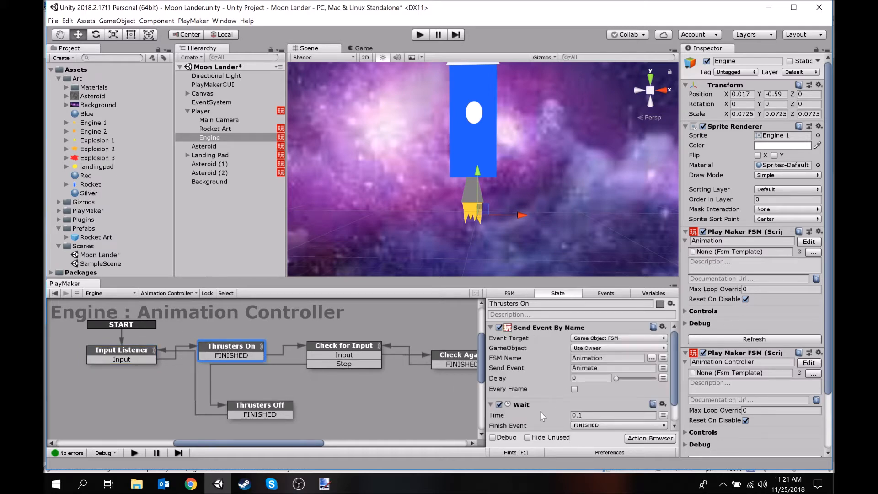
click(358, 345)
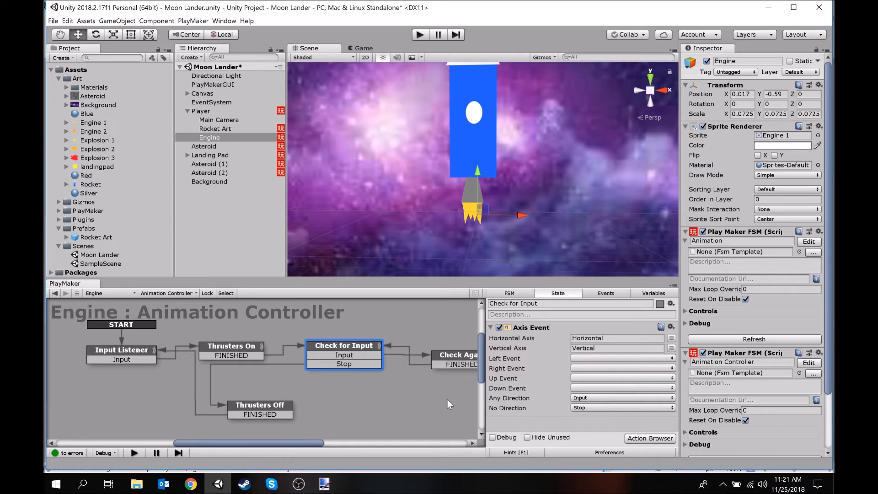
click(462, 358)
click(364, 347)
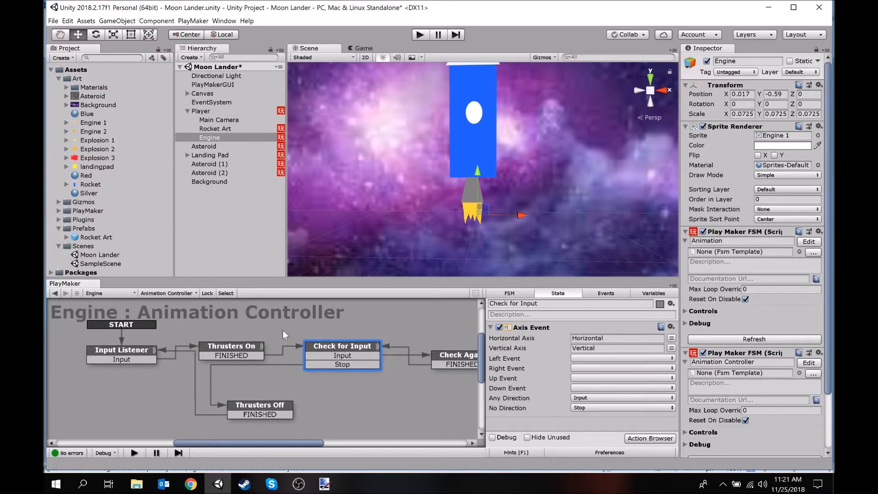
click(153, 296)
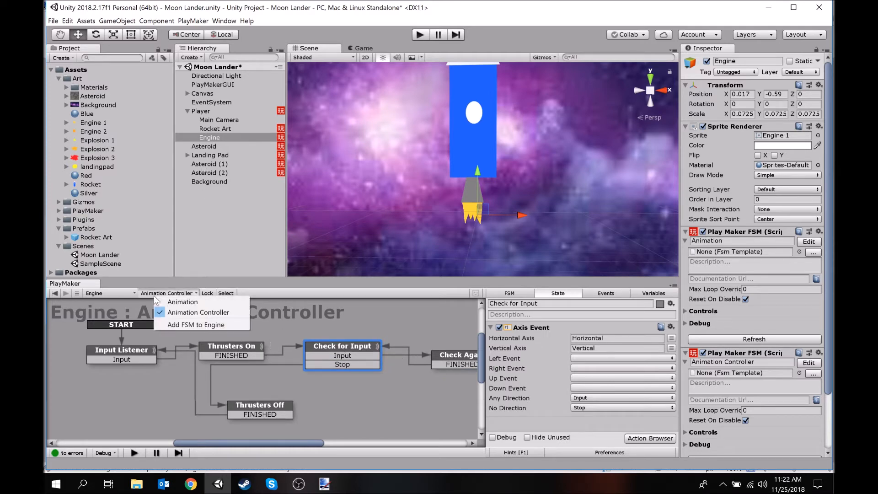
click(197, 301)
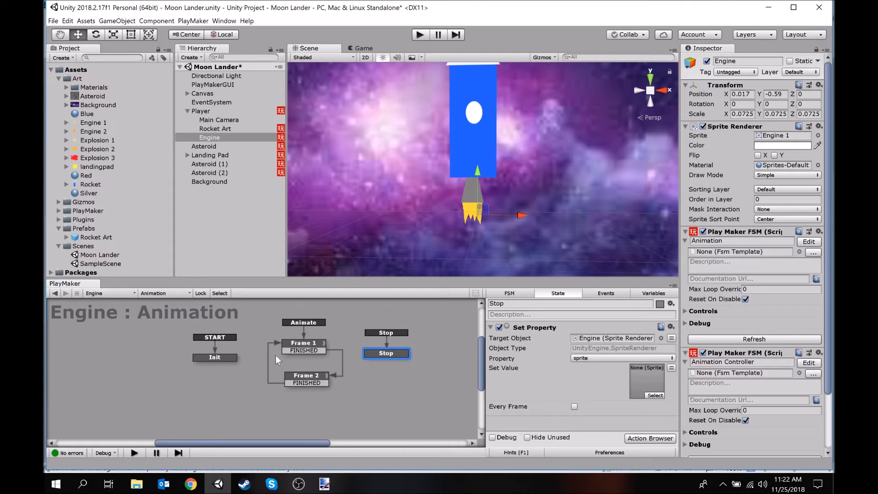
click(160, 294)
click(183, 309)
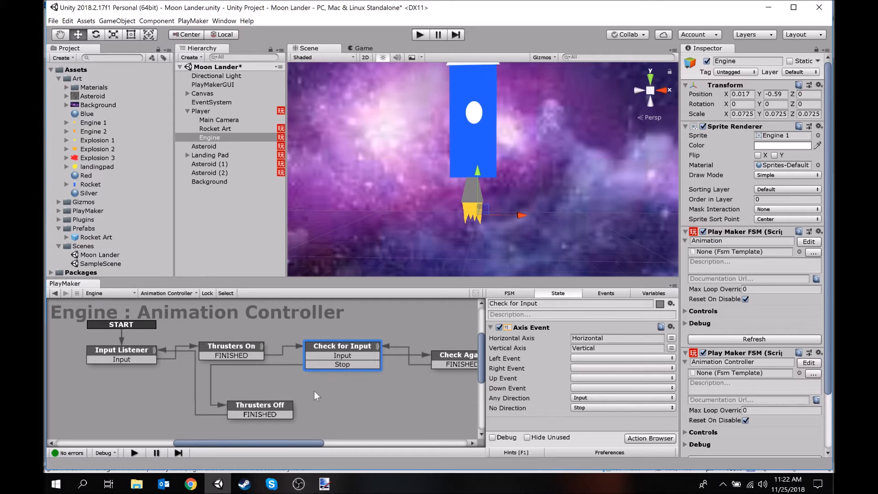
click(273, 410)
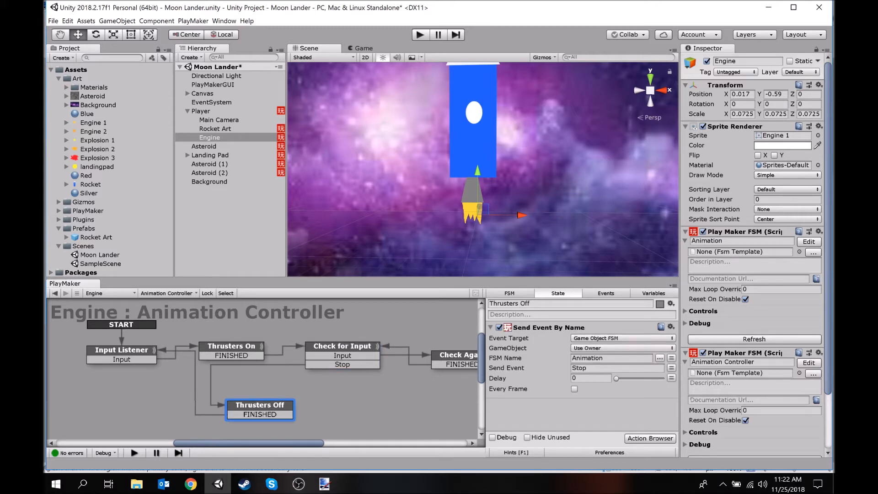
click(139, 350)
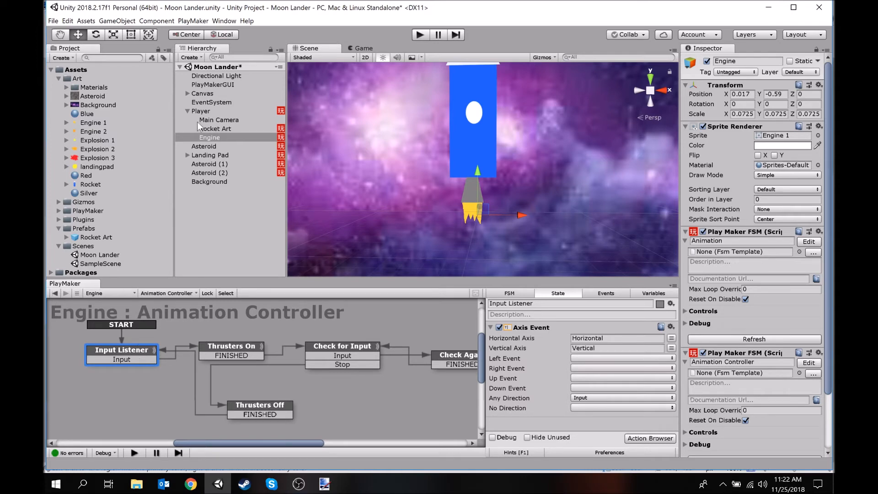
- Try disabling the Engine's Animation Controller with a duplicated Enable FSM action in the Player's Out of Fuel state, and remove that action
click(204, 111)
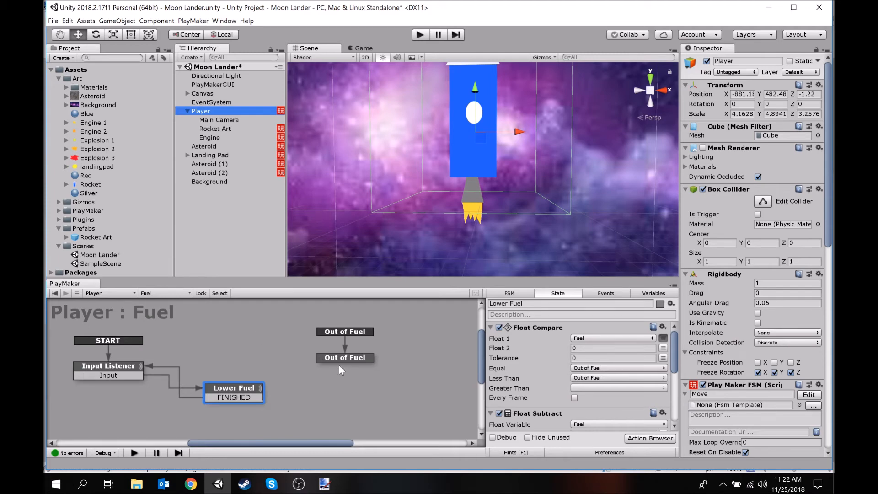
click(352, 359)
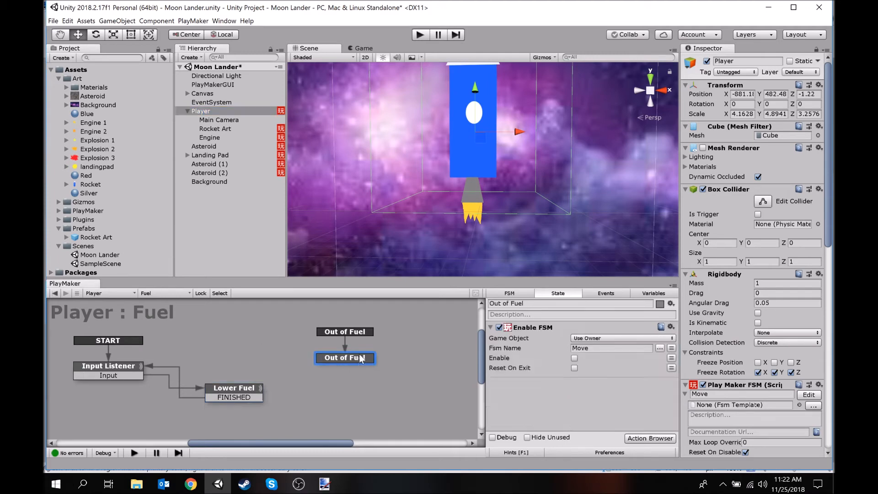
click(539, 327)
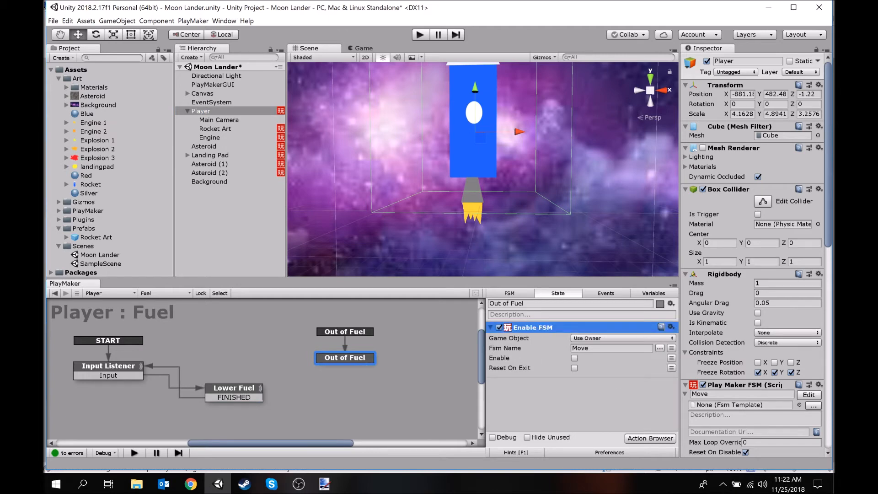
key(ctrl+v)
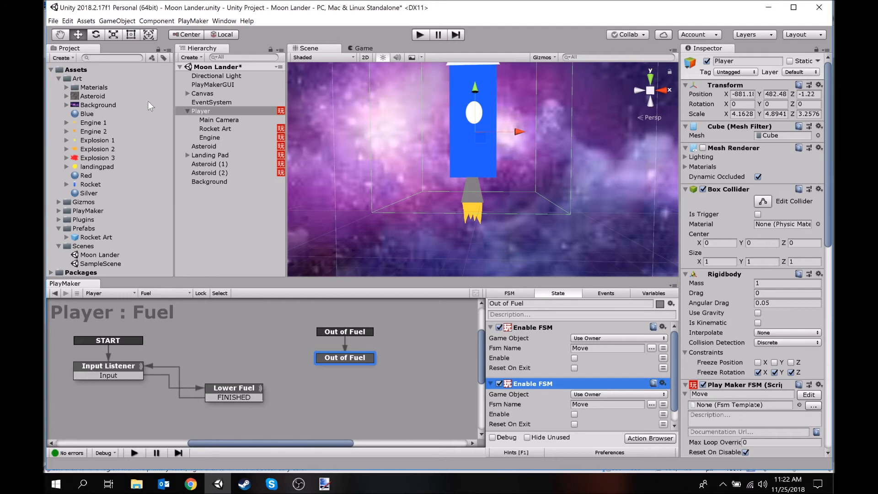
click(608, 394)
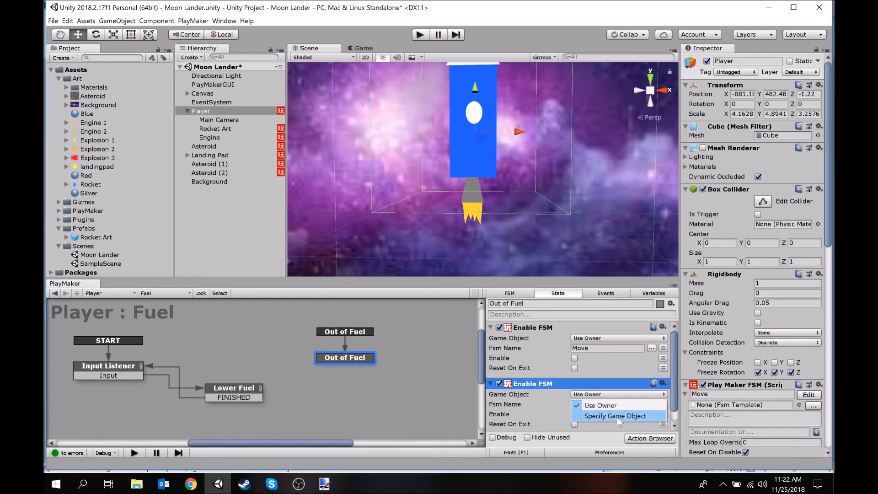
click(615, 416)
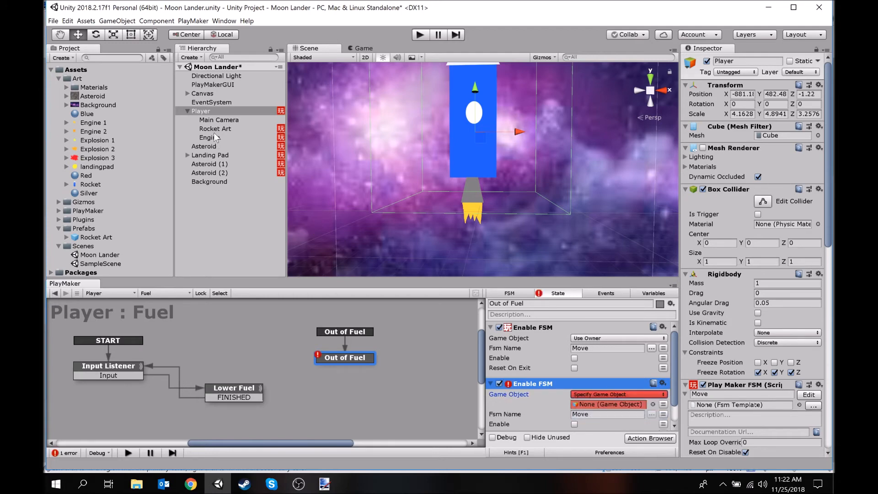
drag(212, 136, 588, 408)
click(652, 416)
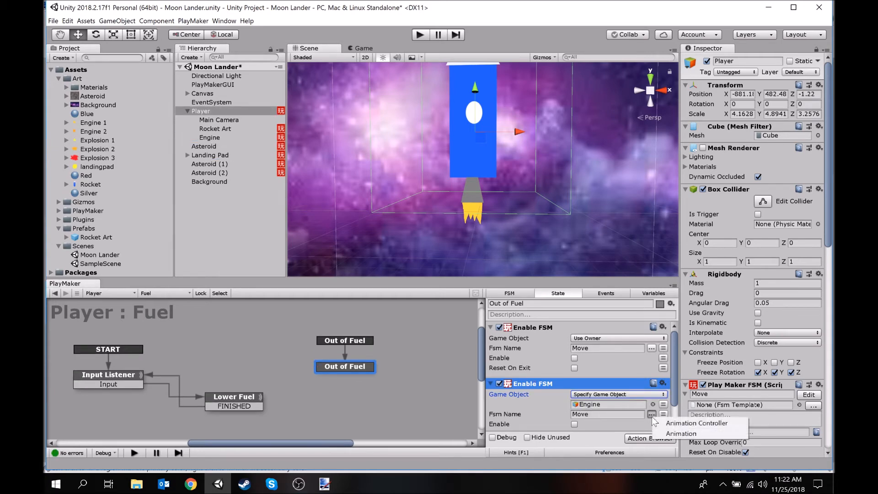
click(697, 423)
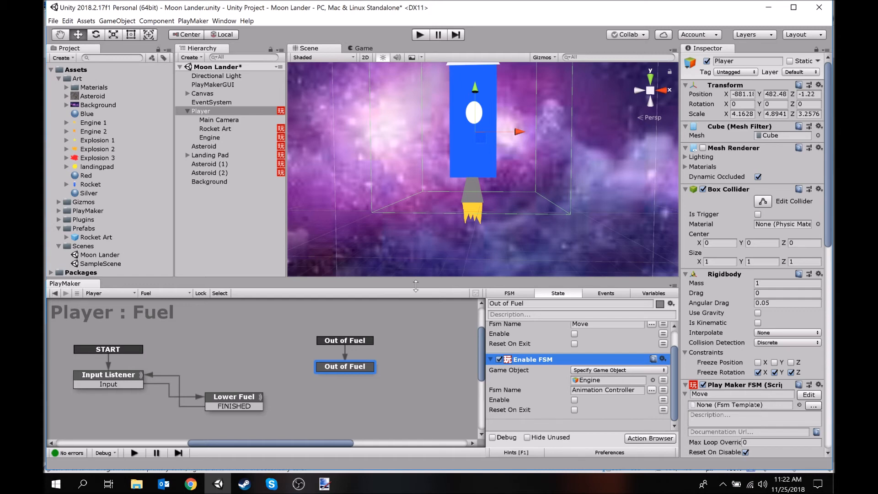
right_click(536, 361)
click(556, 355)
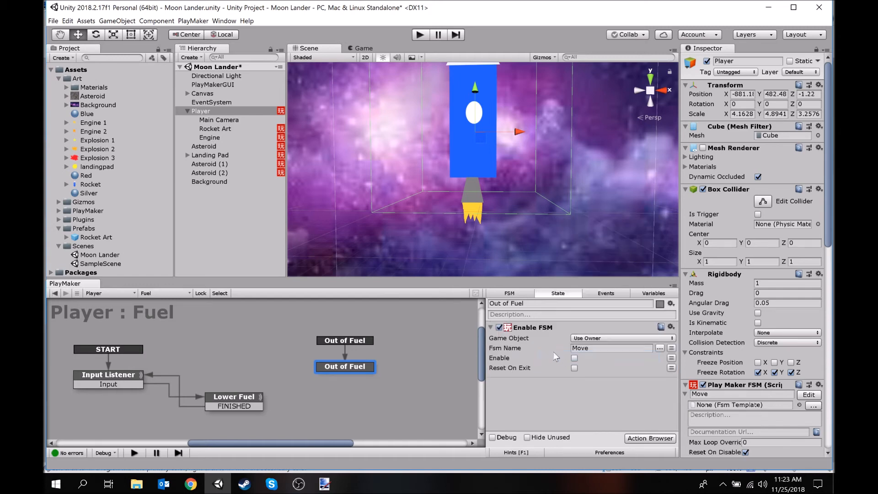
- Add an Activate Game Object action to the Out of Fuel state of the Player's Fuel FSM
click(218, 138)
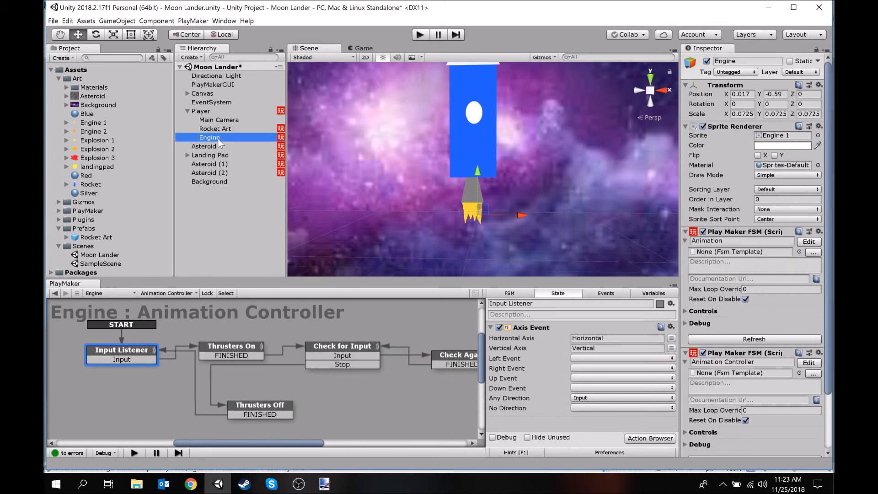
click(209, 104)
click(210, 111)
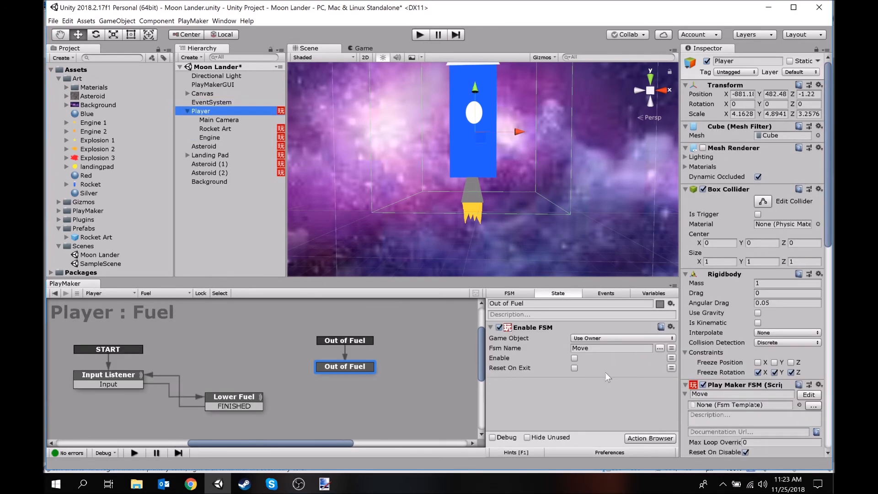
click(645, 438)
text(ac)
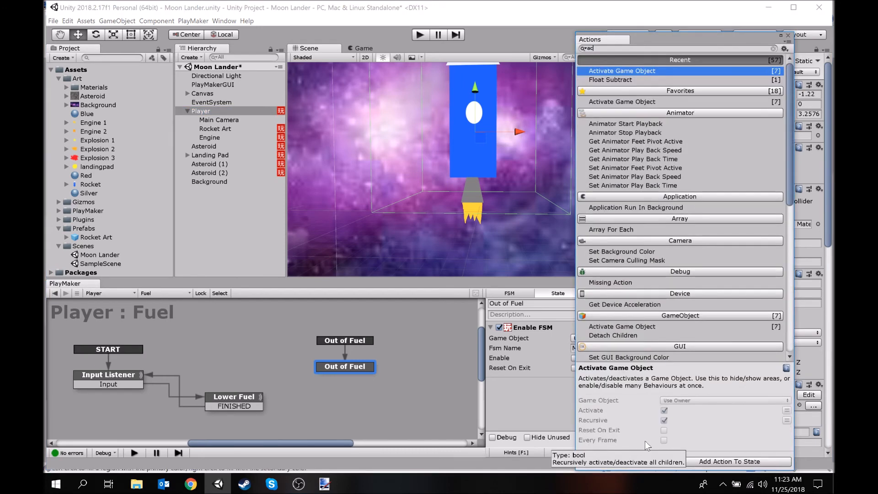
text(t)
key(Return)
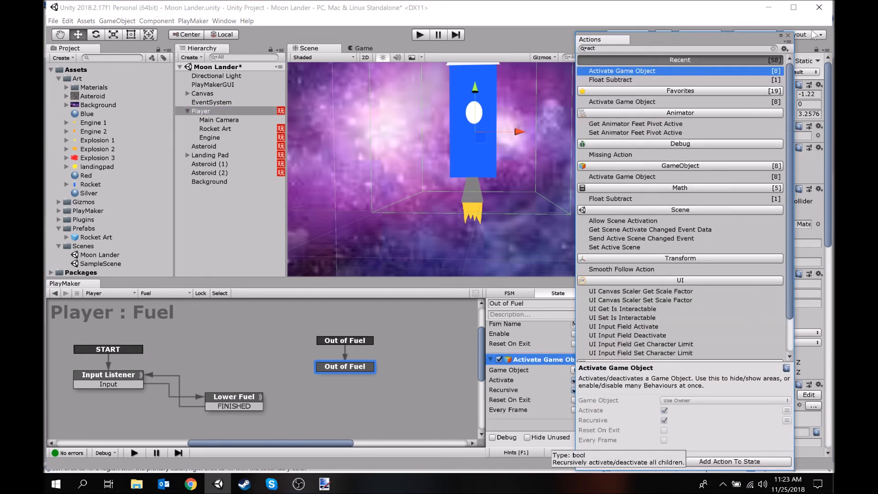
click(788, 35)
- Specify Engine as the Activate Game Object target and disable the Activate and Recursive options
click(598, 370)
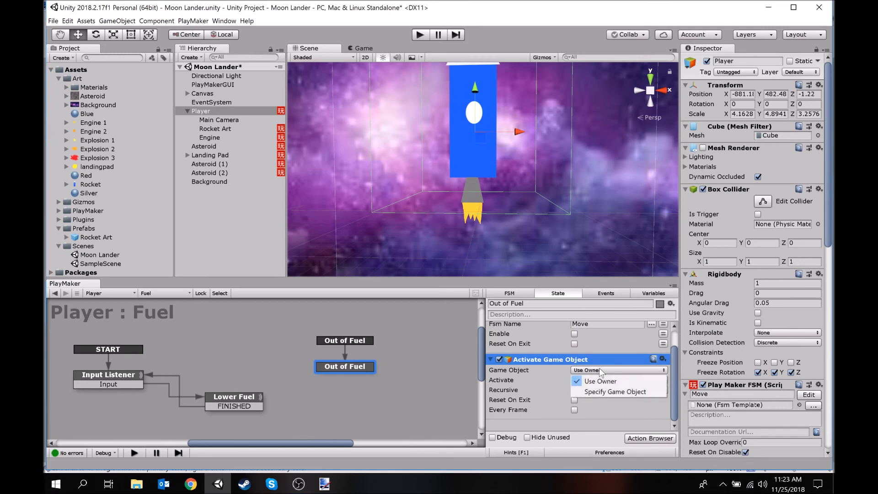
click(608, 392)
click(574, 390)
click(574, 399)
drag(210, 137, 614, 381)
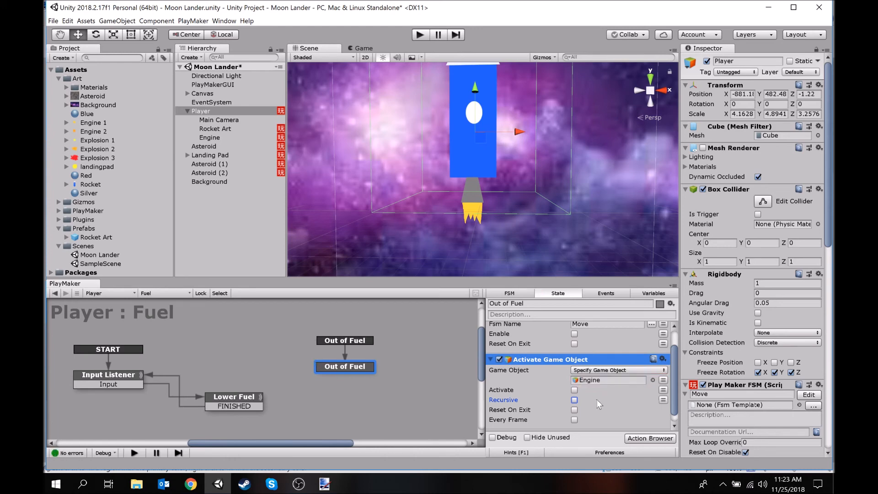
scroll(597, 400, up, 1)
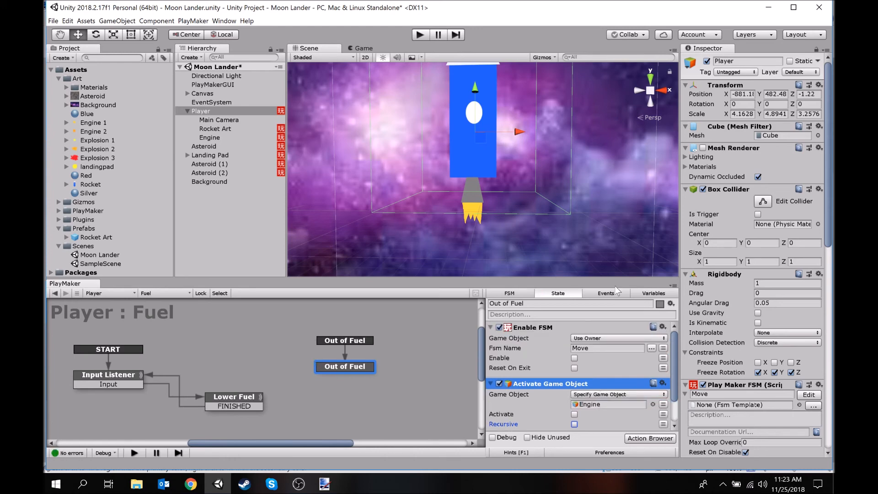
- Enlarge the scene and game view and playtest the game, firing the thrusters repeatedly to check the engine flame
drag(519, 280, 519, 317)
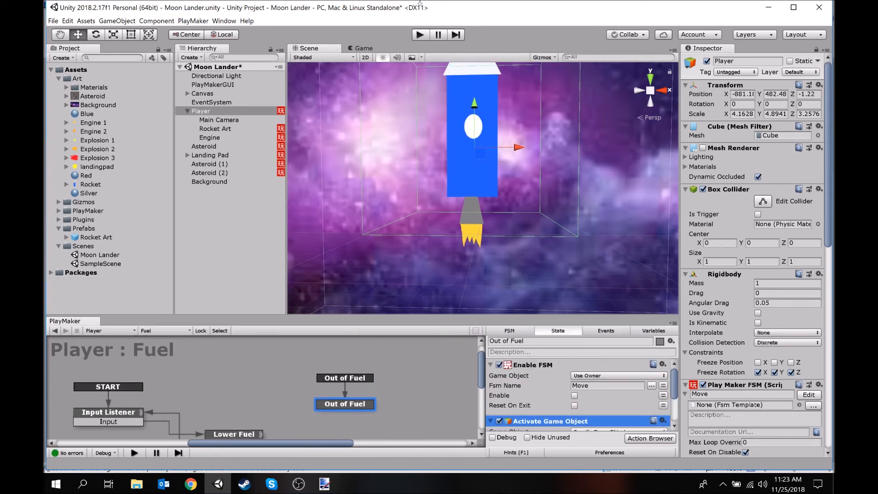
click(423, 38)
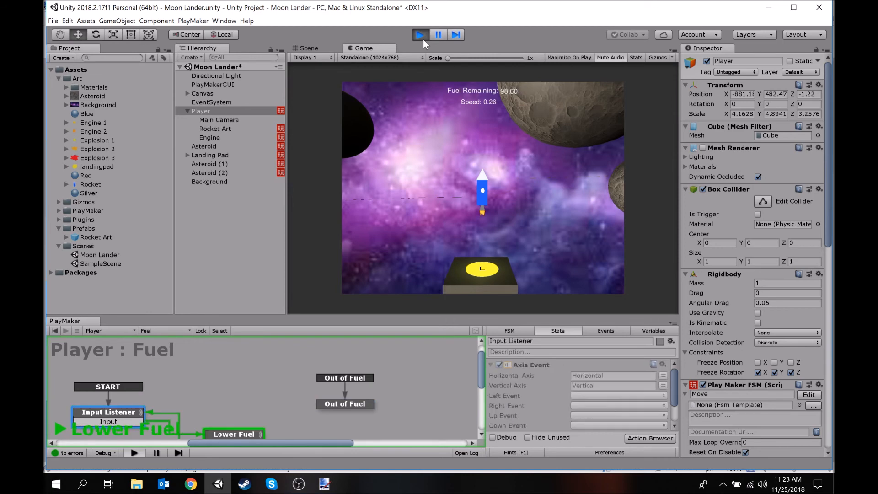
key(Up)
key(Up)
key(Up)
key(Up)
key(Up)
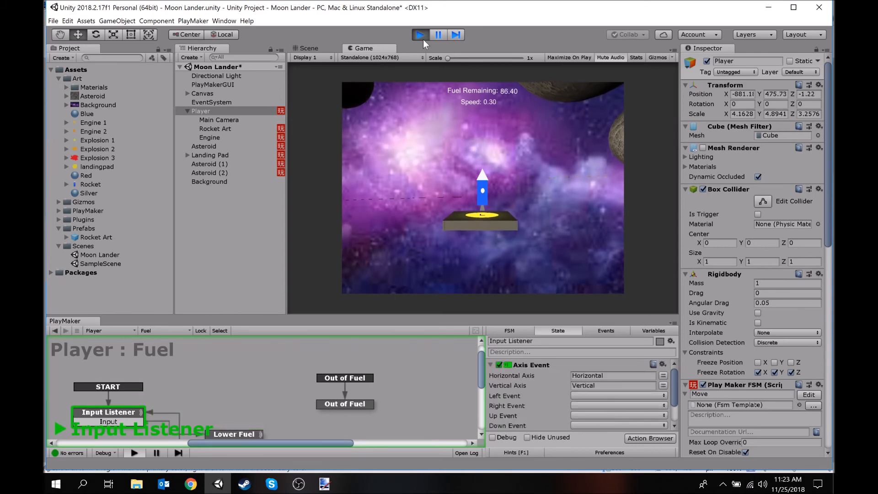